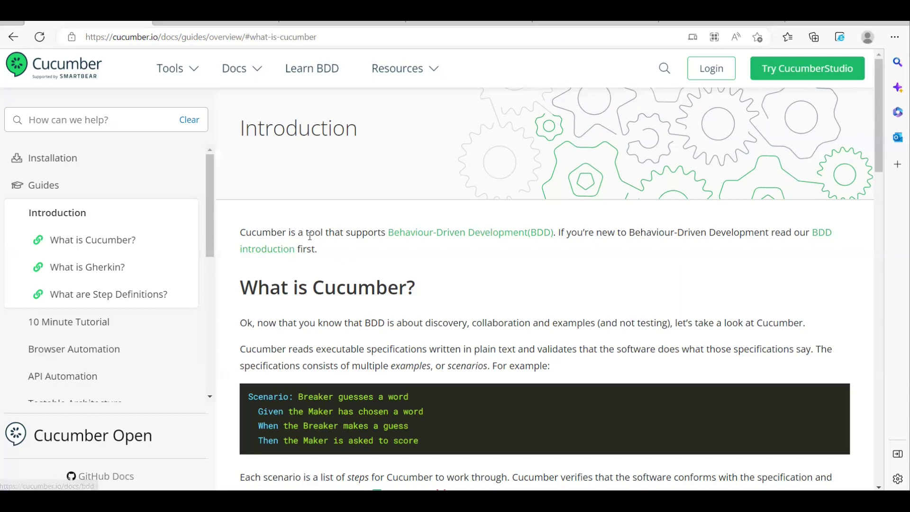
- Read the Cucumber introduction page's sections on what Cucumber is, what Gherkin is and what step definitions are
{"action": "left_click_drag", "start_coordinate": [241, 231], "coordinate": [386, 233]}
{"action": "left_click", "coordinate": [503, 275]}
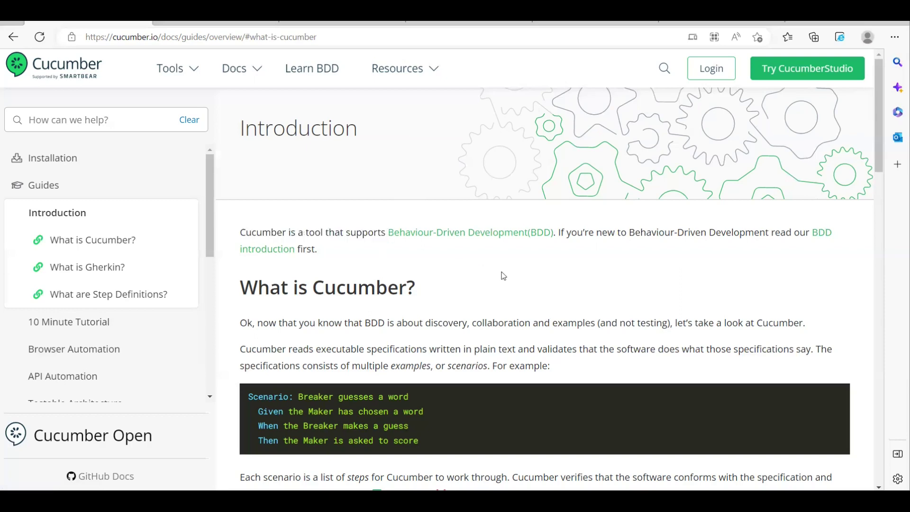
{"action": "scroll", "coordinate": [503, 276], "scroll_direction": "down", "scroll_amount": 1}
{"action": "scroll", "coordinate": [503, 276], "scroll_direction": "down", "scroll_amount": 1}
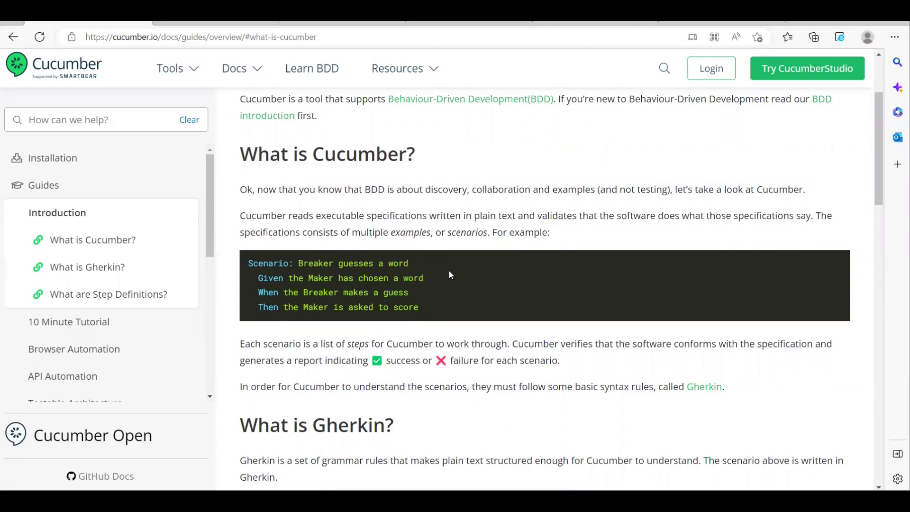
{"action": "scroll", "coordinate": [450, 275], "scroll_direction": "down", "scroll_amount": 1}
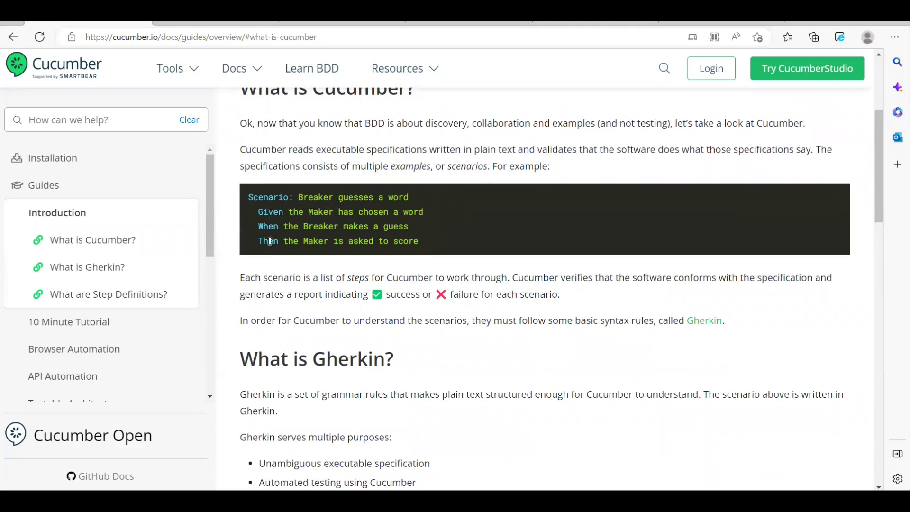
{"action": "scroll", "coordinate": [281, 246], "scroll_direction": "down", "scroll_amount": 3}
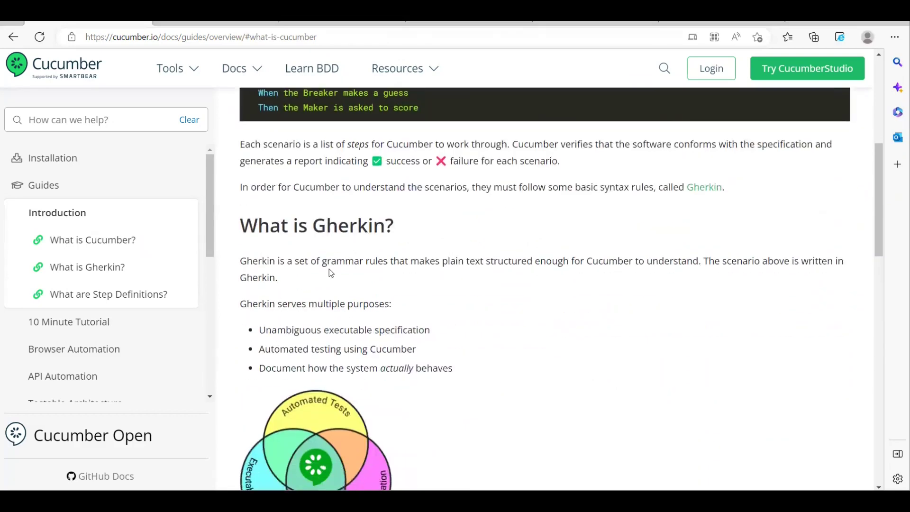
{"action": "scroll", "coordinate": [330, 270], "scroll_direction": "down", "scroll_amount": 2}
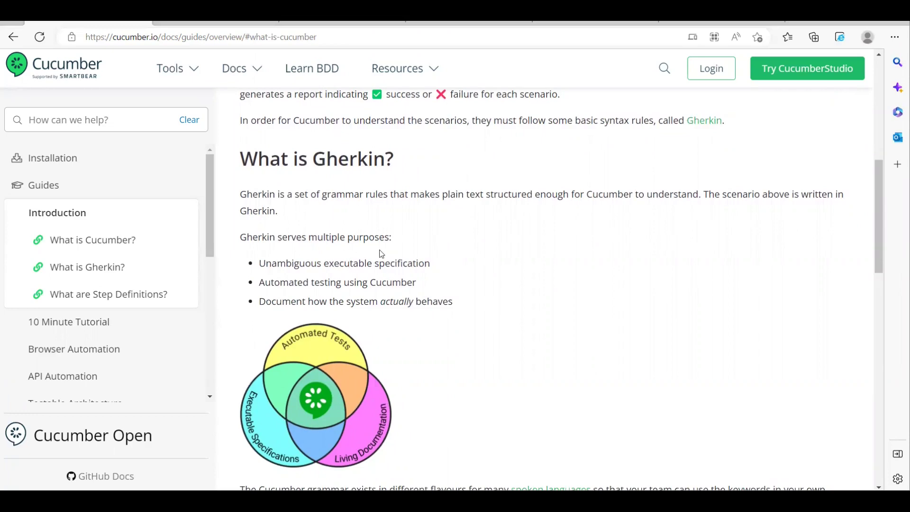
{"action": "scroll", "coordinate": [382, 254], "scroll_direction": "down", "scroll_amount": 1}
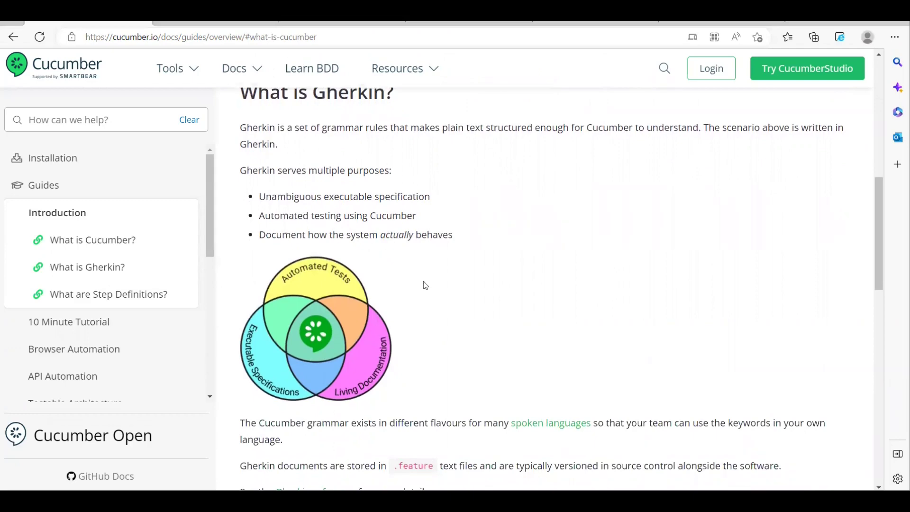
{"action": "scroll", "coordinate": [423, 285], "scroll_direction": "down", "scroll_amount": 3}
{"action": "scroll", "coordinate": [424, 285], "scroll_direction": "down", "scroll_amount": 1}
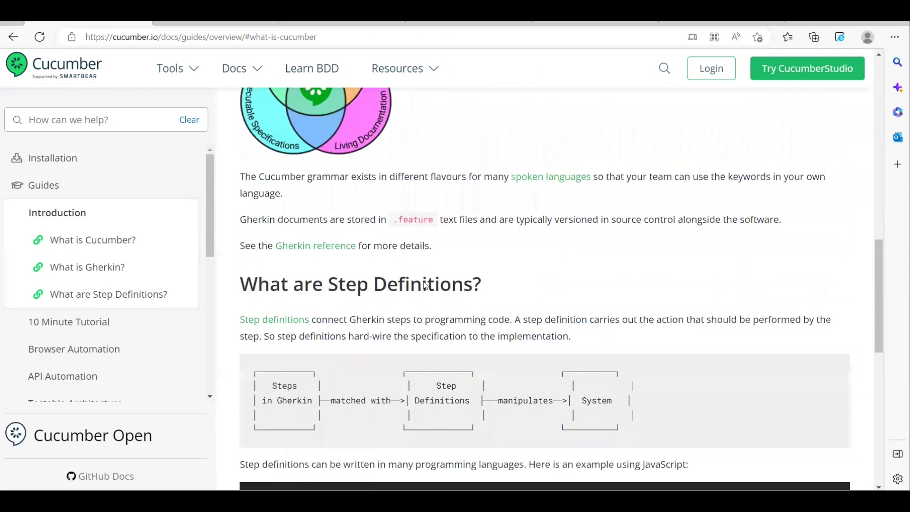
{"action": "scroll", "coordinate": [425, 286], "scroll_direction": "down", "scroll_amount": 1}
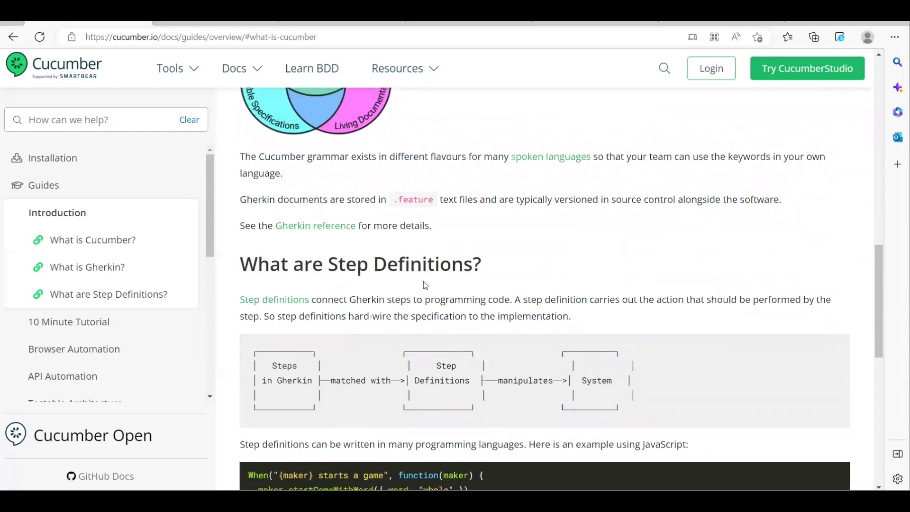
{"action": "scroll", "coordinate": [425, 284], "scroll_direction": "down", "scroll_amount": 1}
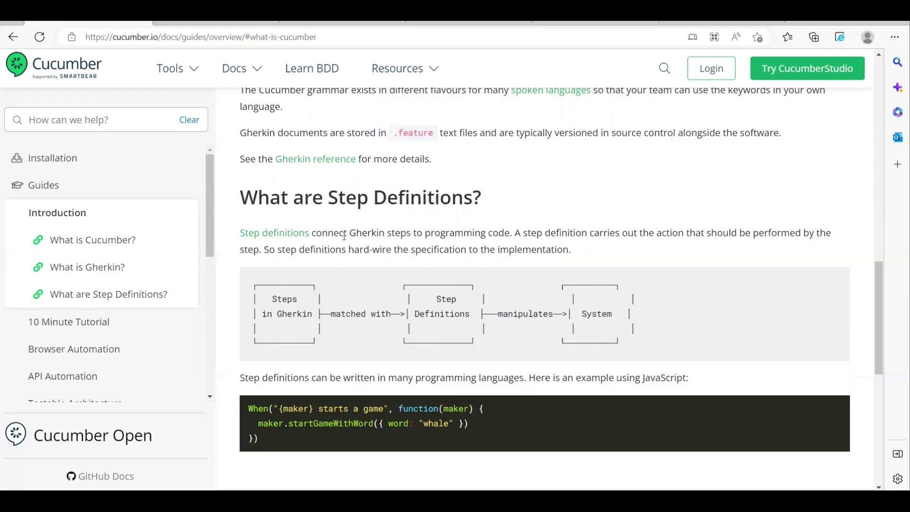
- Open the Behaviour-Driven Development docs page and read its sections on what BDD is, BDD and agile, and rapid iterations
{"action": "left_click", "coordinate": [227, 24]}
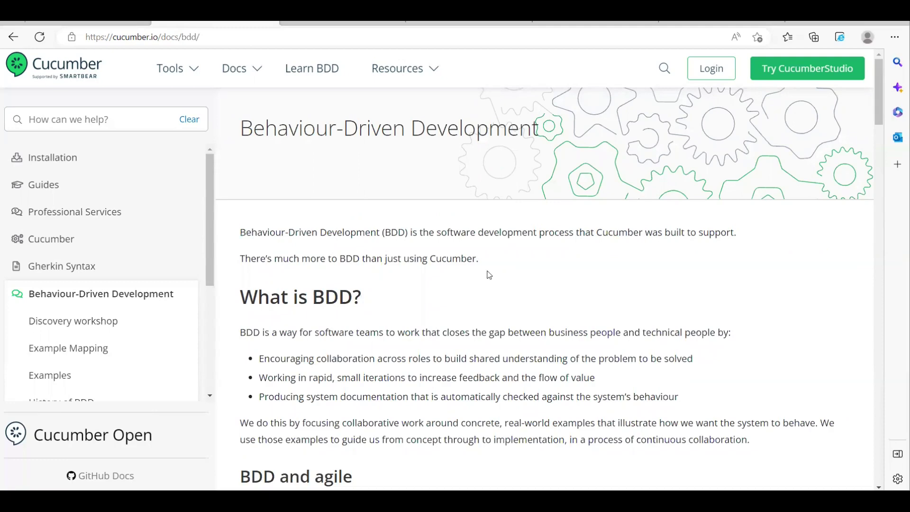
{"action": "scroll", "coordinate": [489, 274], "scroll_direction": "down", "scroll_amount": 3}
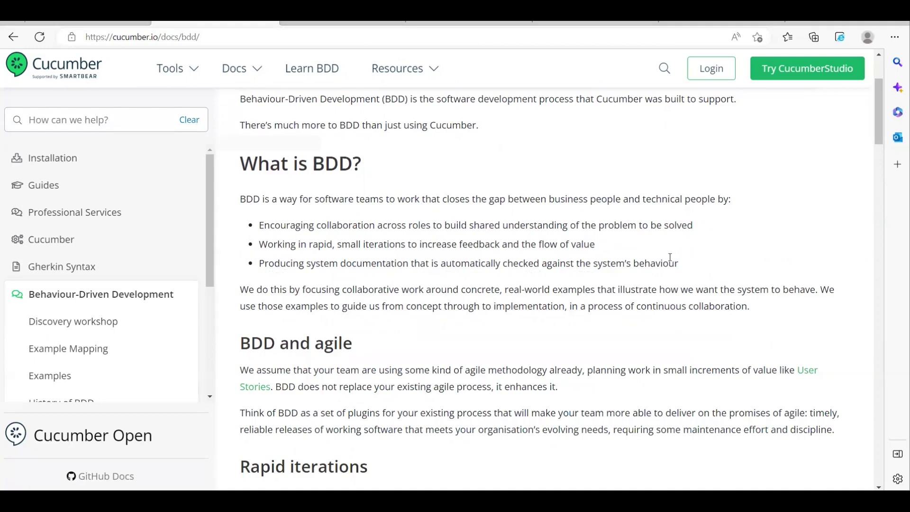
{"action": "scroll", "coordinate": [670, 257], "scroll_direction": "down", "scroll_amount": 1}
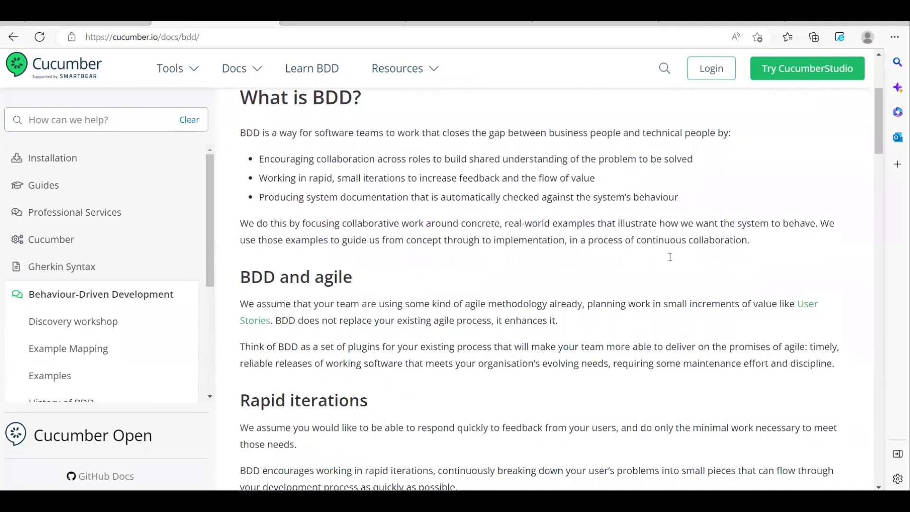
{"action": "scroll", "coordinate": [671, 262], "scroll_direction": "down", "scroll_amount": 1}
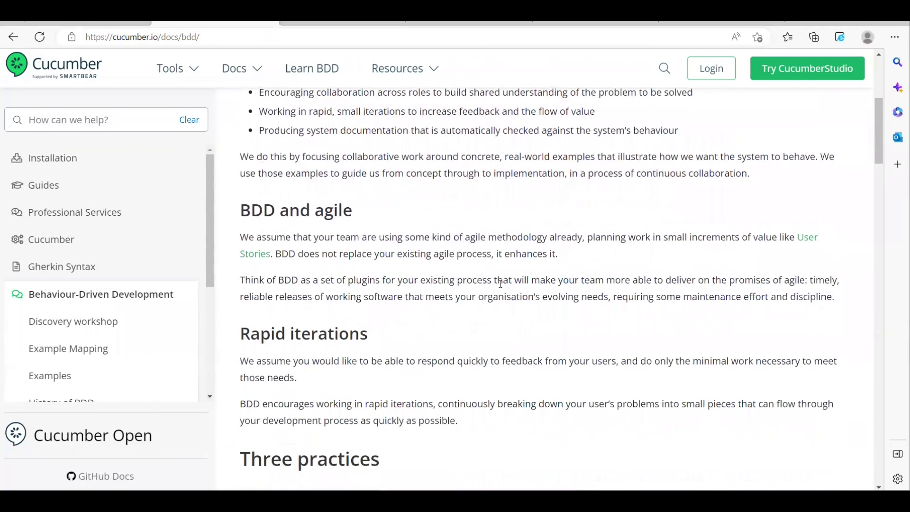
{"action": "scroll", "coordinate": [436, 336], "scroll_direction": "down", "scroll_amount": 2}
{"action": "scroll", "coordinate": [434, 332], "scroll_direction": "up", "scroll_amount": 2}
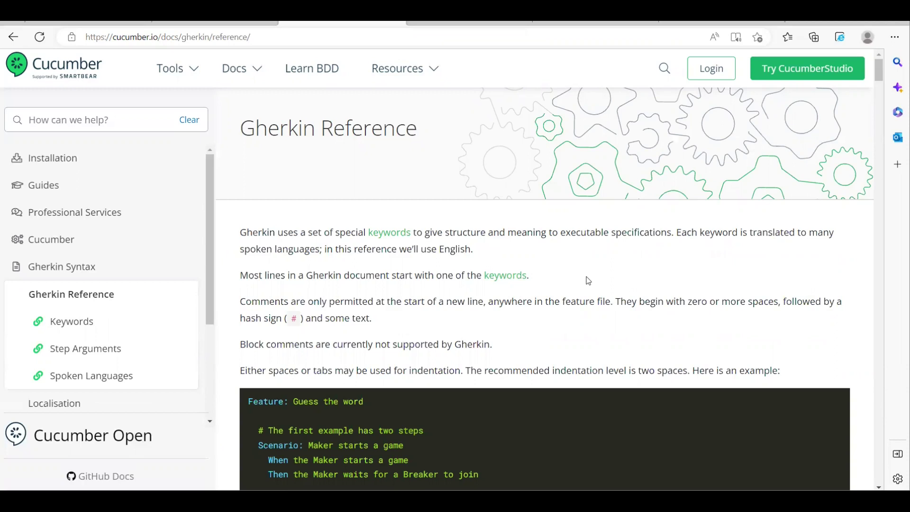
- Examine the Gherkin Reference page's introductory feature example and its lists of primary and secondary keywords
{"action": "scroll", "coordinate": [588, 281], "scroll_direction": "down", "scroll_amount": 1}
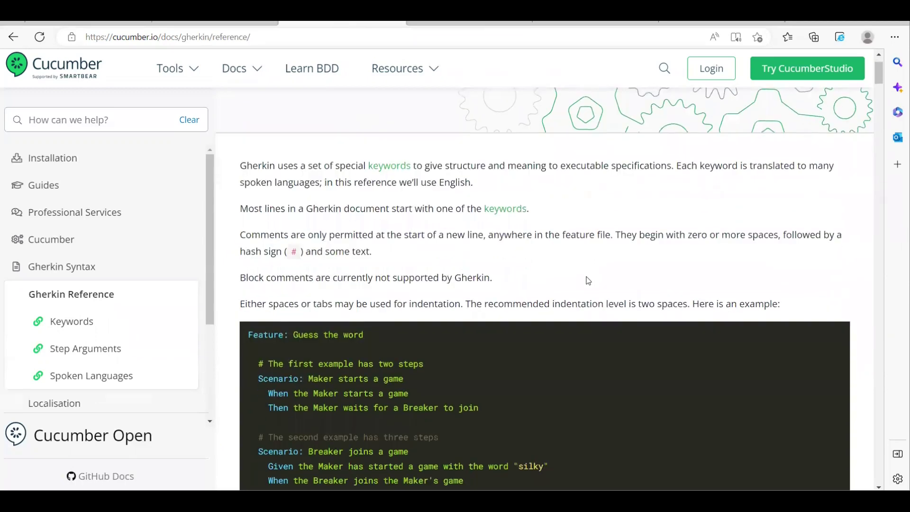
{"action": "scroll", "coordinate": [588, 281], "scroll_direction": "down", "scroll_amount": 1}
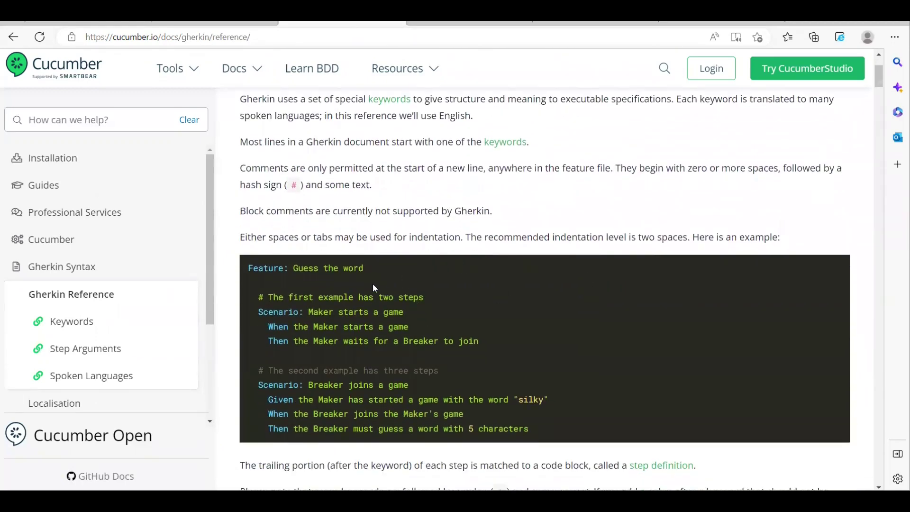
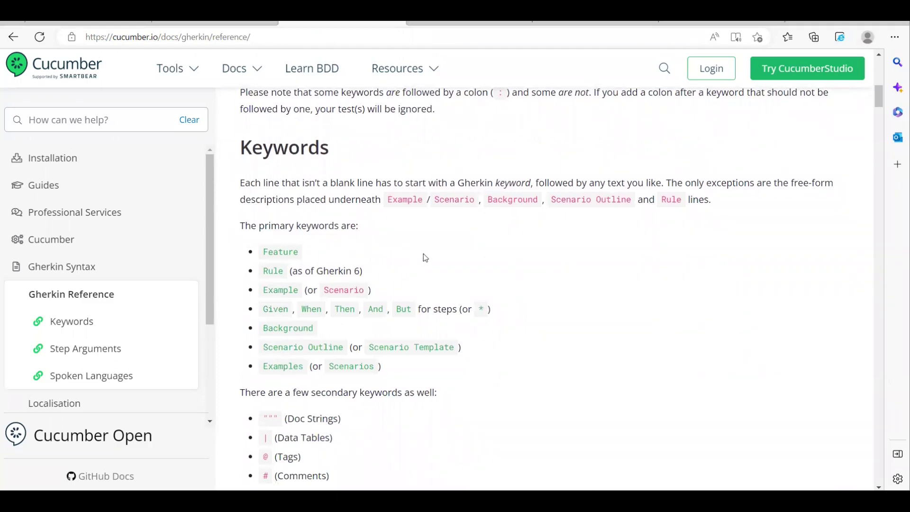
{"action": "scroll", "coordinate": [423, 254], "scroll_direction": "down", "scroll_amount": 1}
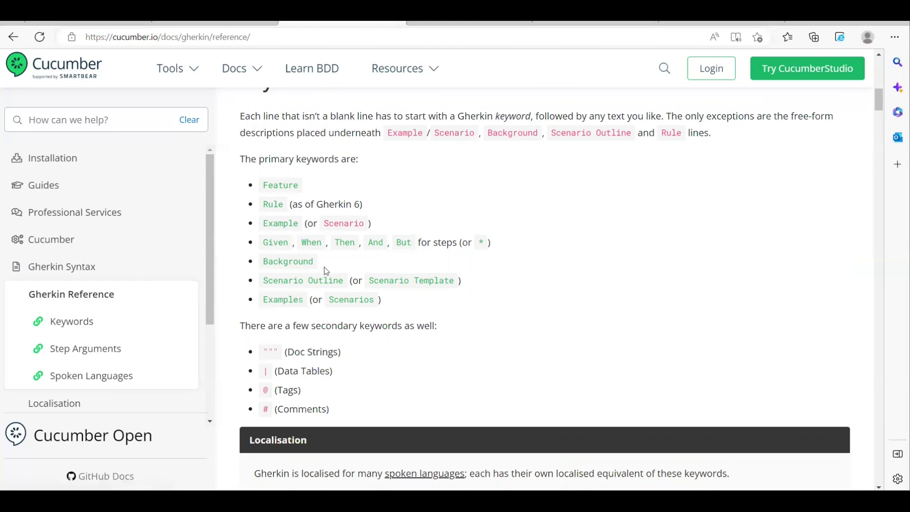
{"action": "scroll", "coordinate": [324, 266], "scroll_direction": "down", "scroll_amount": 1}
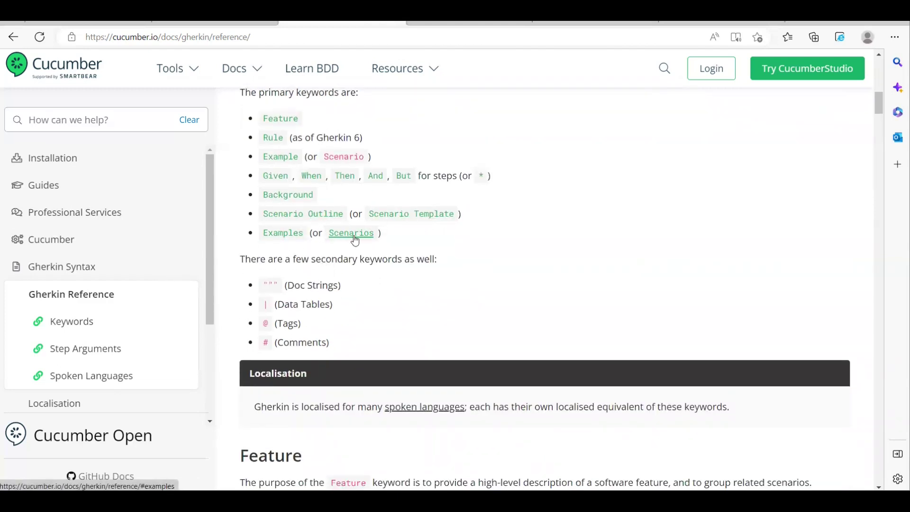
- Read the Feature and Descriptions sections of the Gherkin Reference, highlighting the feature title "Guess the word" in the example
{"action": "scroll", "coordinate": [354, 240], "scroll_direction": "down", "scroll_amount": 3}
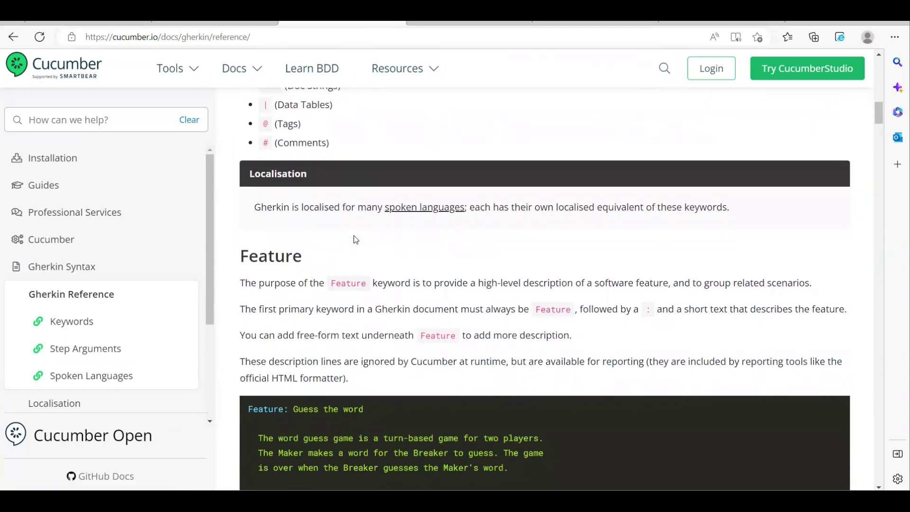
{"action": "scroll", "coordinate": [353, 235], "scroll_direction": "down", "scroll_amount": 1}
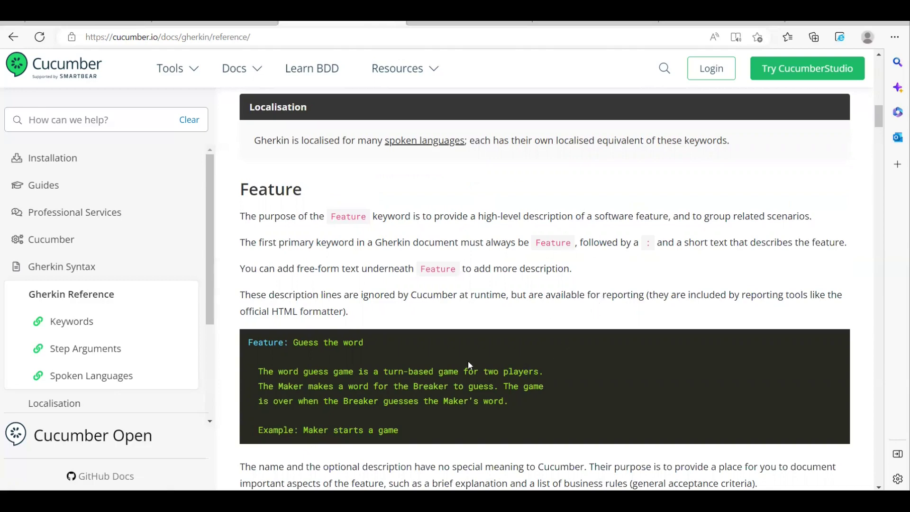
{"action": "scroll", "coordinate": [470, 365], "scroll_direction": "down", "scroll_amount": 1}
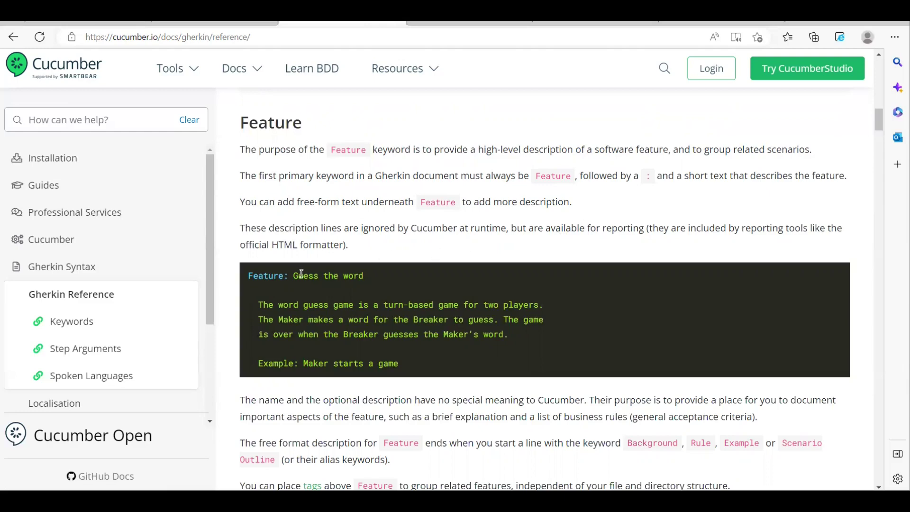
{"action": "left_click_drag", "start_coordinate": [293, 275], "coordinate": [364, 273]}
{"action": "scroll", "coordinate": [361, 271], "scroll_direction": "down", "scroll_amount": 1}
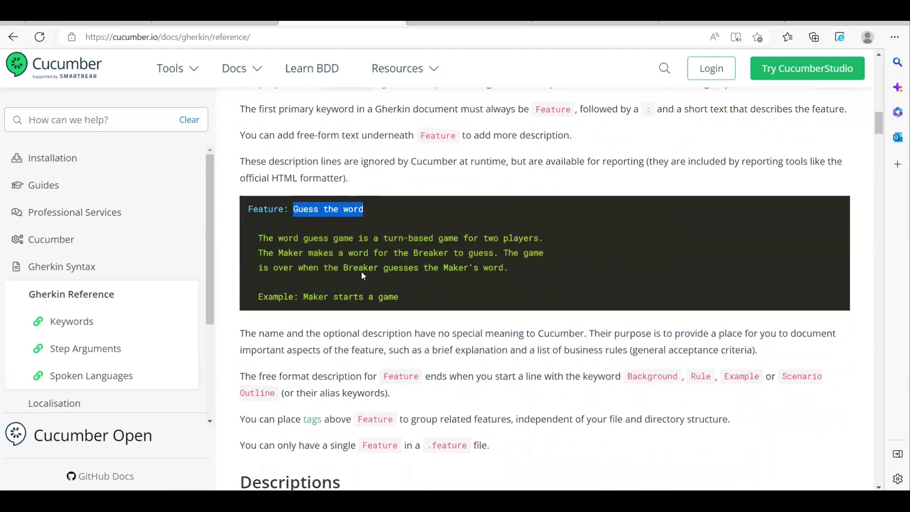
{"action": "scroll", "coordinate": [438, 280], "scroll_direction": "down", "scroll_amount": 1}
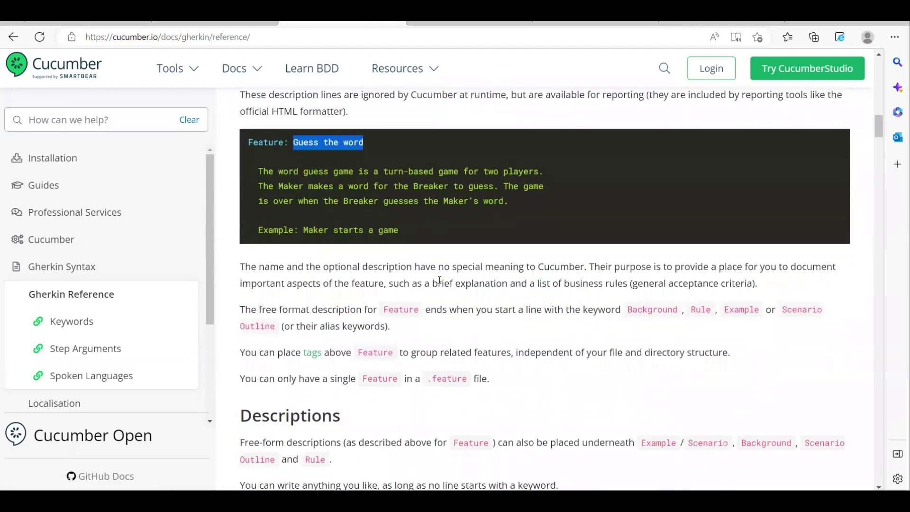
{"action": "scroll", "coordinate": [439, 280], "scroll_direction": "down", "scroll_amount": 1}
{"action": "scroll", "coordinate": [410, 306], "scroll_direction": "down", "scroll_amount": 1}
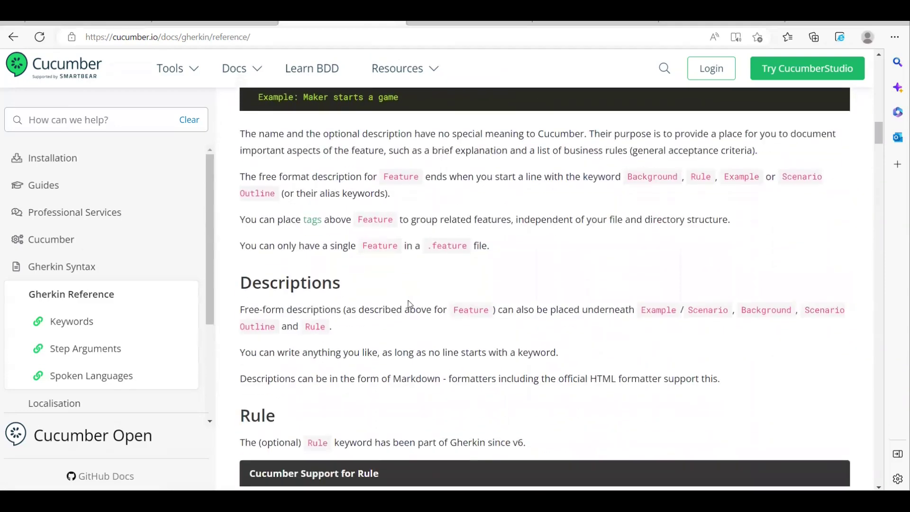
- Examine the Rule section's Highlander example and read the Example section on the recommended scenario pattern
{"action": "scroll", "coordinate": [410, 304], "scroll_direction": "down", "scroll_amount": 1}
{"action": "scroll", "coordinate": [409, 304], "scroll_direction": "down", "scroll_amount": 5}
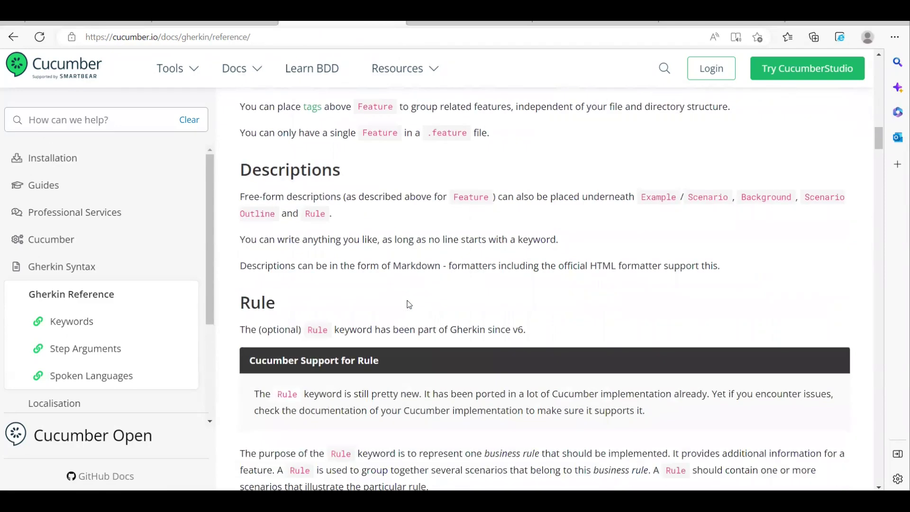
{"action": "scroll", "coordinate": [409, 304], "scroll_direction": "down", "scroll_amount": 2}
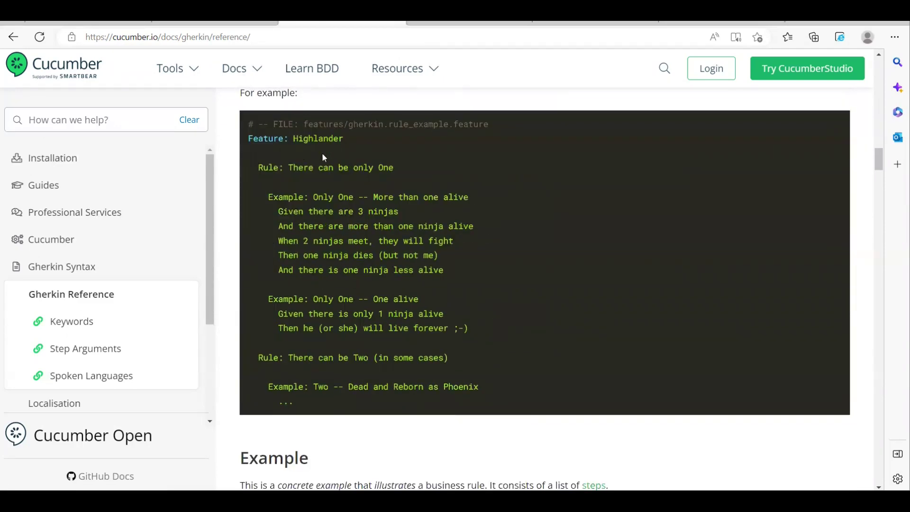
{"action": "scroll", "coordinate": [340, 292], "scroll_direction": "down", "scroll_amount": 4}
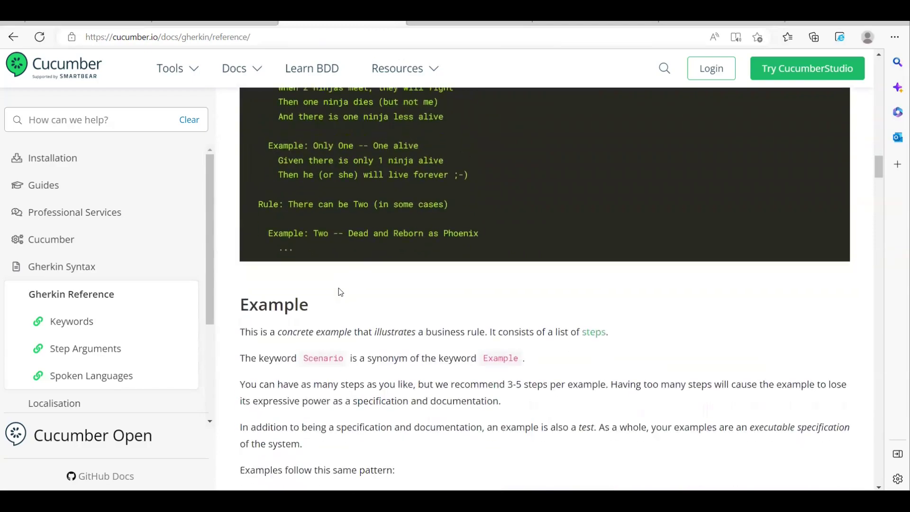
{"action": "scroll", "coordinate": [339, 288], "scroll_direction": "down", "scroll_amount": 3}
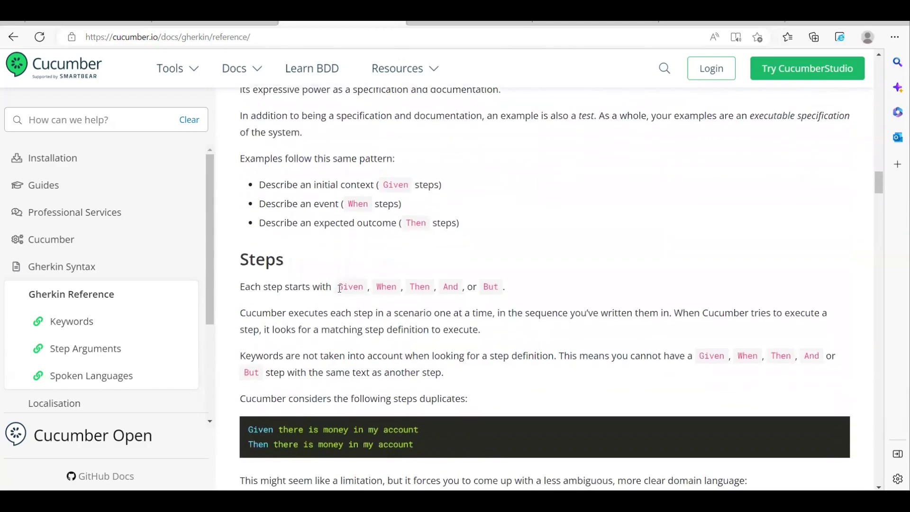
{"action": "scroll", "coordinate": [339, 288], "scroll_direction": "down", "scroll_amount": 2}
{"action": "scroll", "coordinate": [339, 288], "scroll_direction": "up", "scroll_amount": 3}
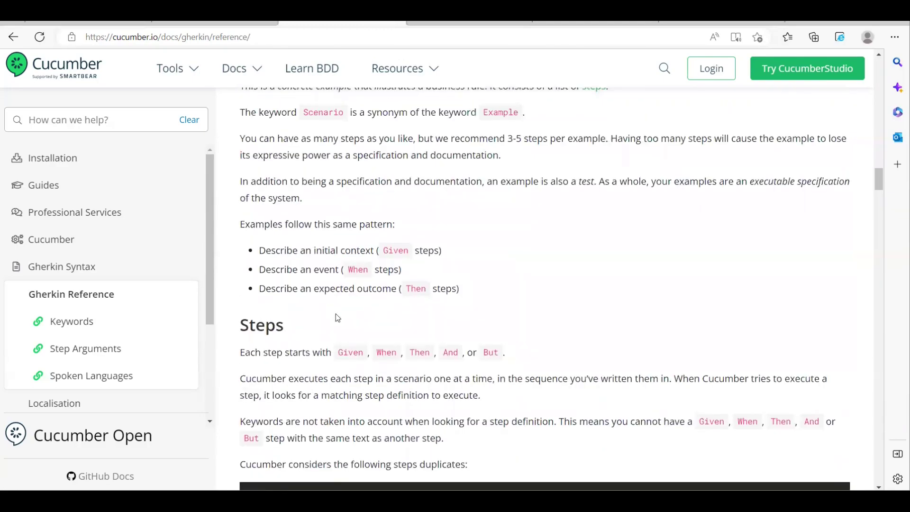
{"action": "scroll", "coordinate": [340, 337], "scroll_direction": "up", "scroll_amount": 1}
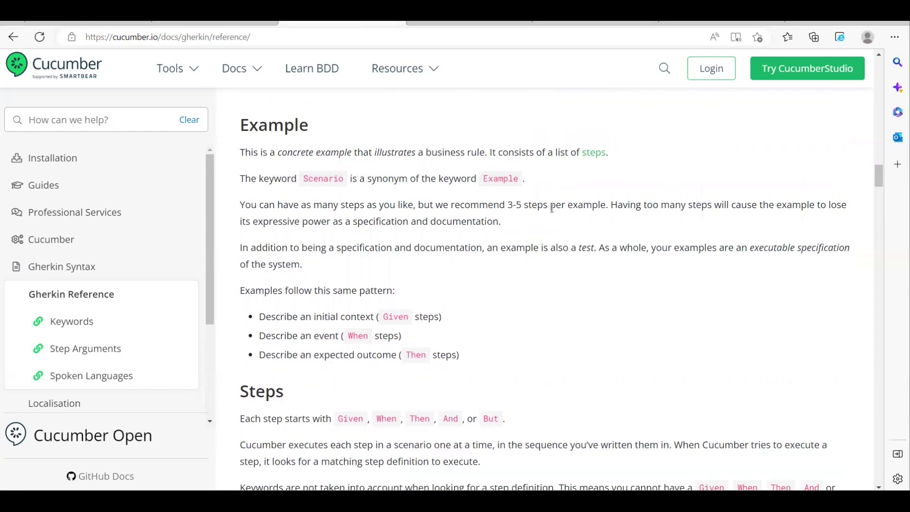
- Read the Steps, Given and When sections of the Gherkin Reference, including their sample steps
{"action": "scroll", "coordinate": [547, 285], "scroll_direction": "down", "scroll_amount": 3}
{"action": "scroll", "coordinate": [546, 285], "scroll_direction": "down", "scroll_amount": 3}
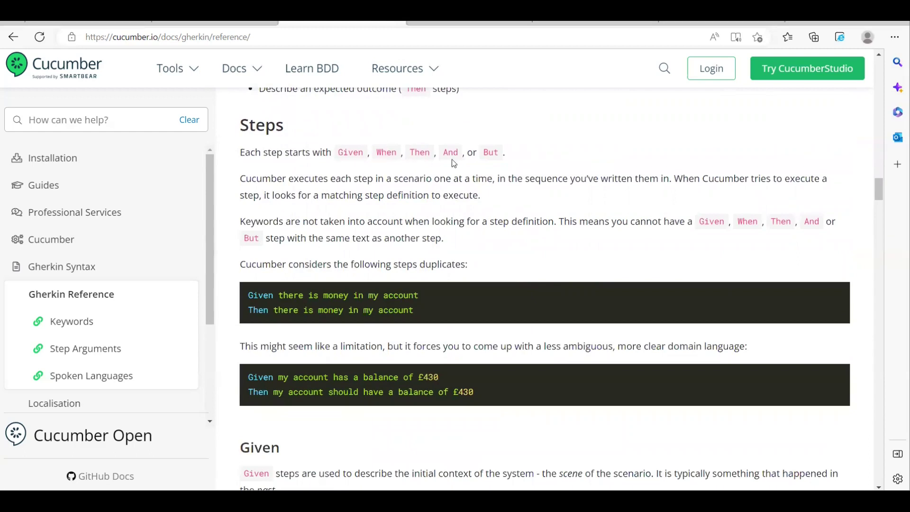
{"action": "scroll", "coordinate": [464, 260], "scroll_direction": "down", "scroll_amount": 1}
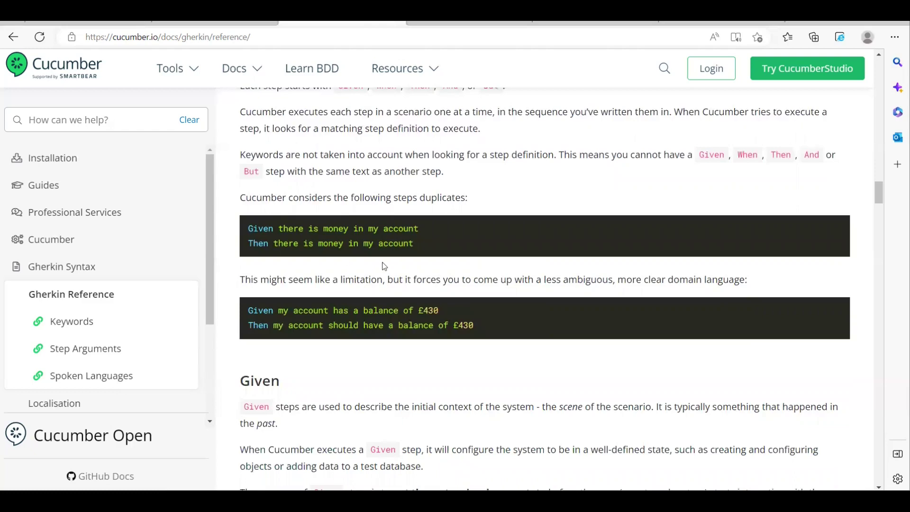
{"action": "scroll", "coordinate": [382, 262], "scroll_direction": "down", "scroll_amount": 2}
{"action": "scroll", "coordinate": [382, 264], "scroll_direction": "down", "scroll_amount": 3}
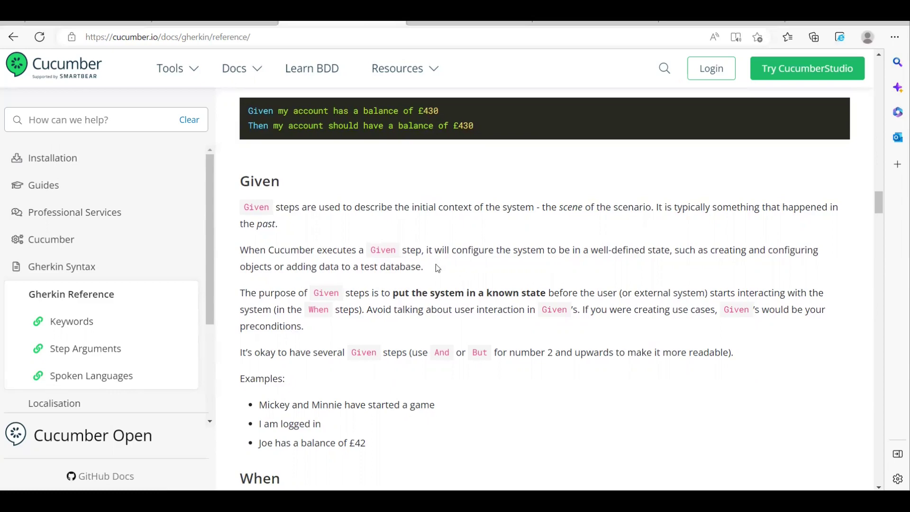
{"action": "scroll", "coordinate": [436, 265], "scroll_direction": "down", "scroll_amount": 2}
{"action": "scroll", "coordinate": [436, 266], "scroll_direction": "down", "scroll_amount": 4}
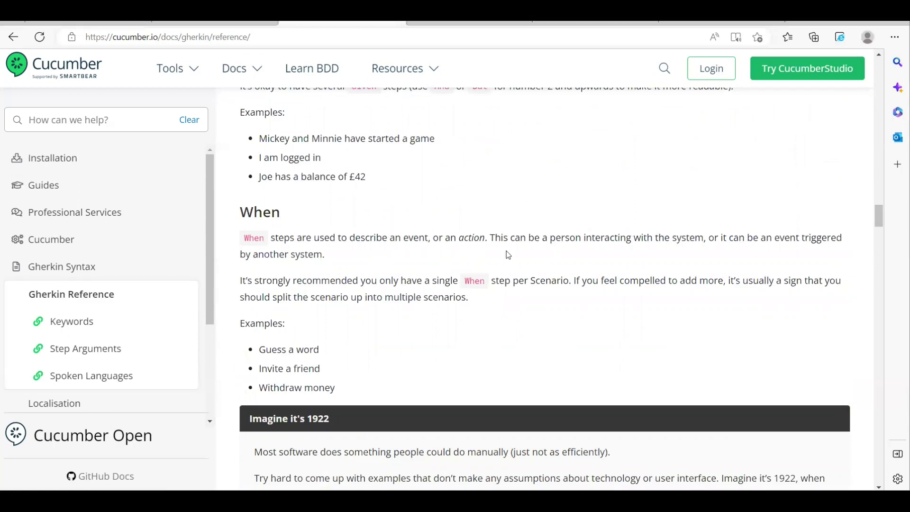
- Read the "Imagine it's 1922" note and the Then section of the Gherkin Reference, including its sample outcomes
{"action": "scroll", "coordinate": [507, 255], "scroll_direction": "down", "scroll_amount": 7}
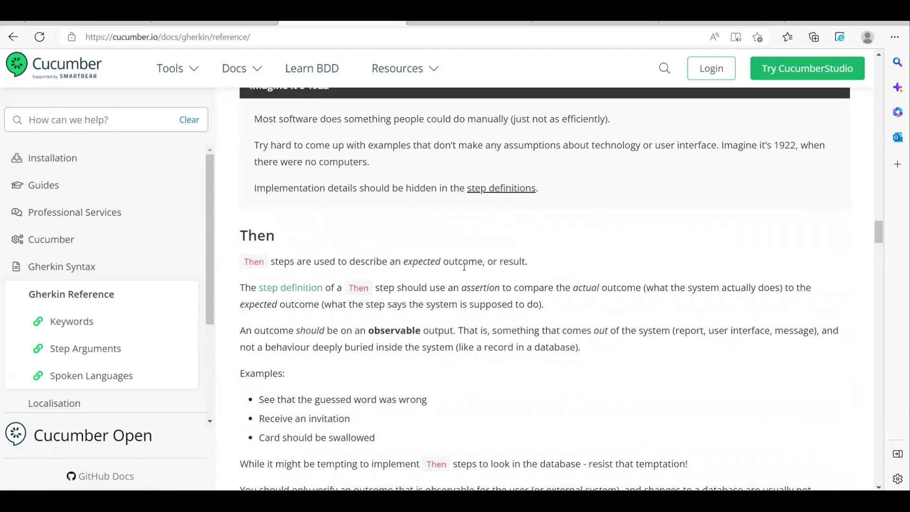
{"action": "scroll", "coordinate": [463, 266], "scroll_direction": "up", "scroll_amount": 4}
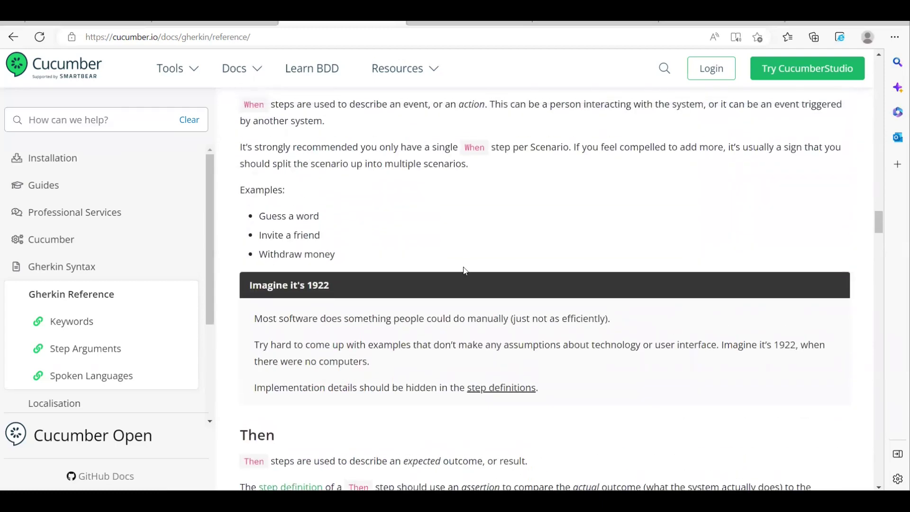
{"action": "scroll", "coordinate": [464, 268], "scroll_direction": "down", "scroll_amount": 4}
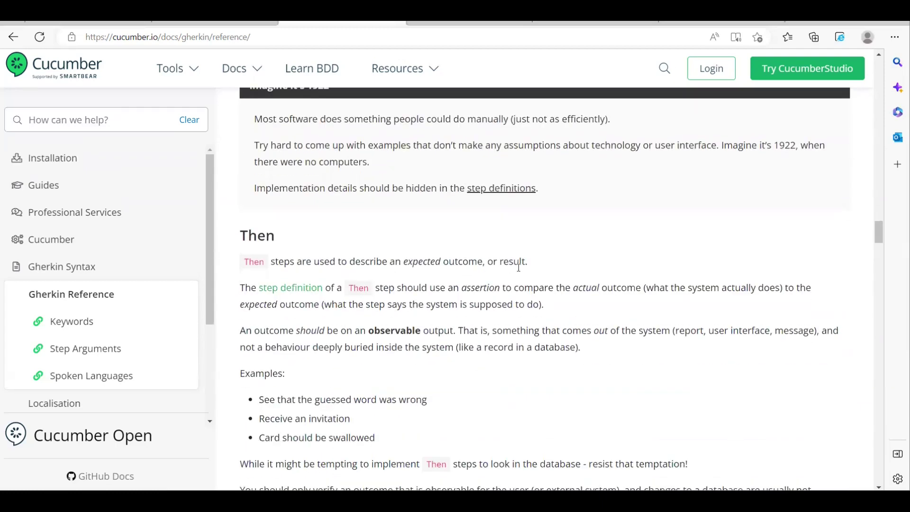
{"action": "scroll", "coordinate": [518, 267], "scroll_direction": "down", "scroll_amount": 1}
{"action": "scroll", "coordinate": [435, 277], "scroll_direction": "down", "scroll_amount": 3}
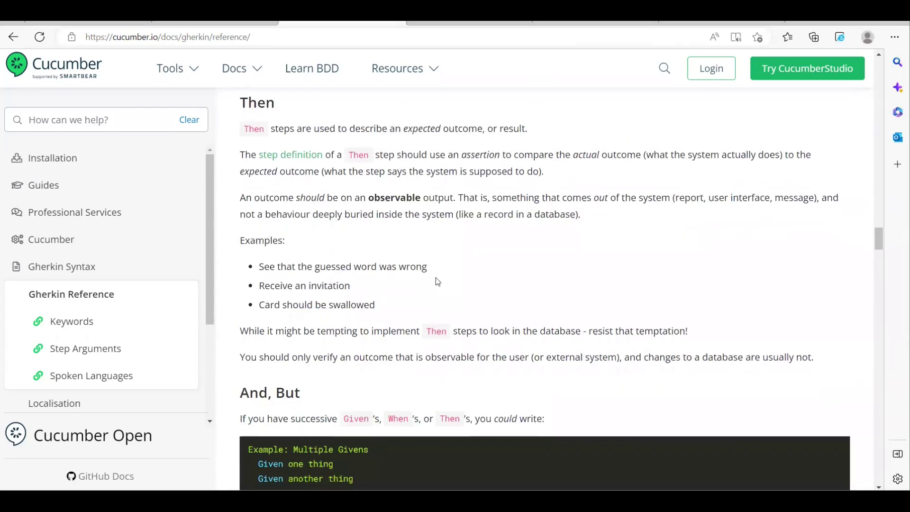
- Compare the two "Multiple Givens" examples in the And, But section of the Gherkin Reference
{"action": "scroll", "coordinate": [436, 277], "scroll_direction": "down", "scroll_amount": 1}
{"action": "scroll", "coordinate": [436, 277], "scroll_direction": "down", "scroll_amount": 3}
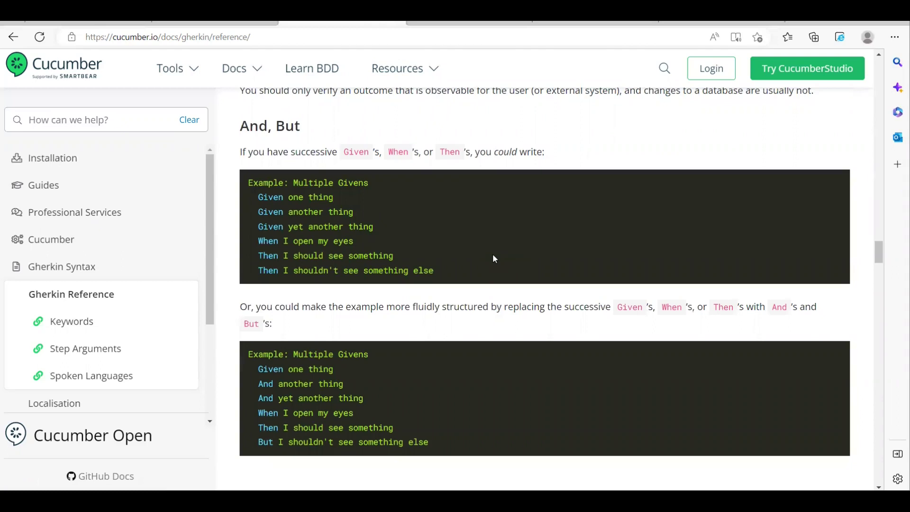
{"action": "scroll", "coordinate": [494, 256], "scroll_direction": "down", "scroll_amount": 1}
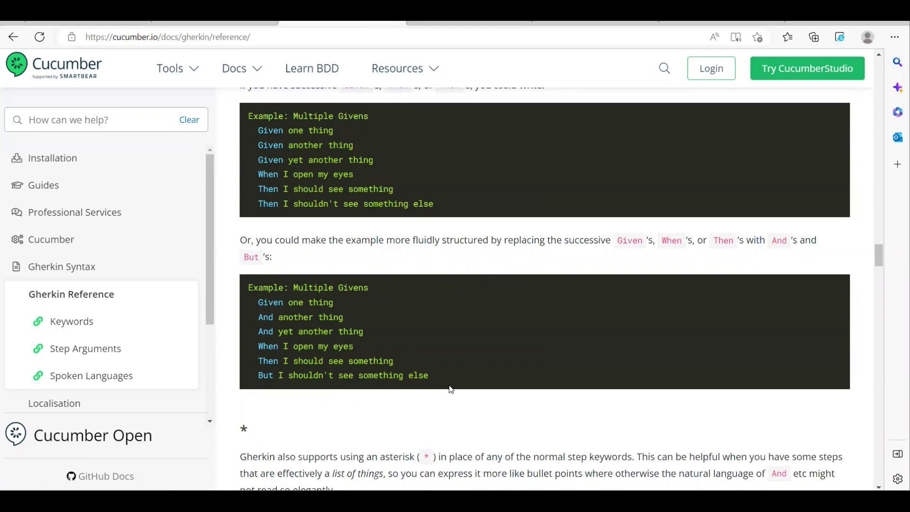
{"action": "scroll", "coordinate": [451, 389], "scroll_direction": "down", "scroll_amount": 1}
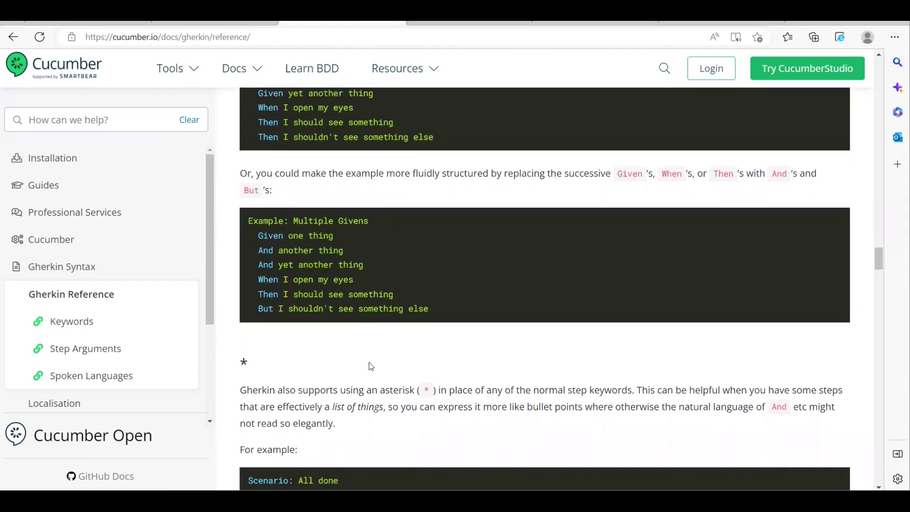
- Read the asterisk section and compare the two versions of its "All done" shopping scenario
{"action": "scroll", "coordinate": [320, 292], "scroll_direction": "down", "scroll_amount": 2}
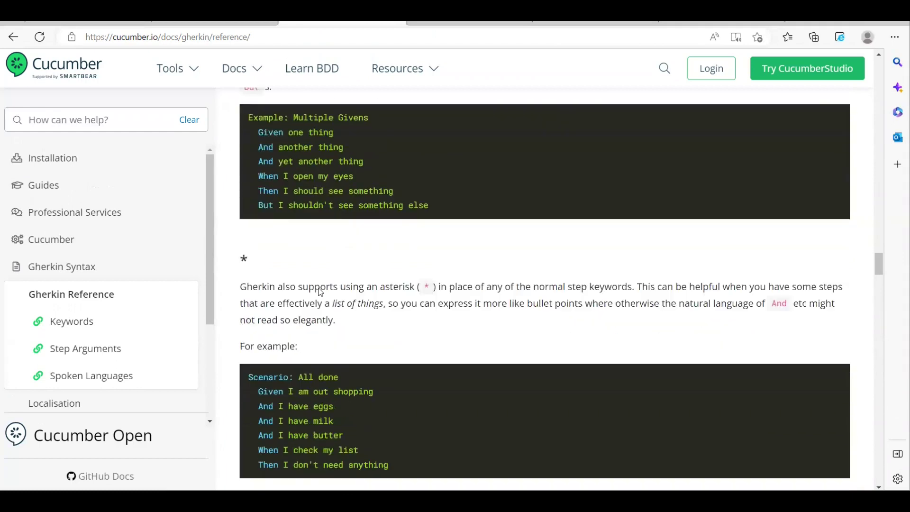
{"action": "scroll", "coordinate": [380, 323], "scroll_direction": "down", "scroll_amount": 1}
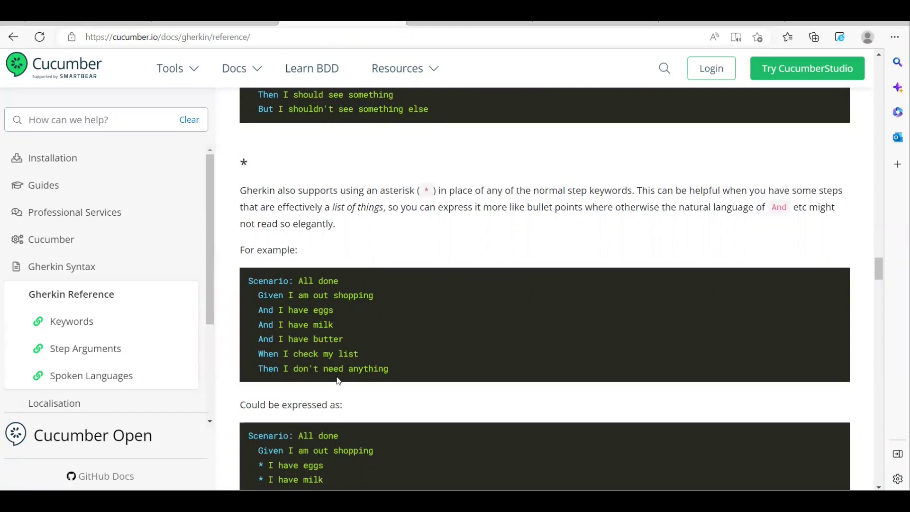
{"action": "scroll", "coordinate": [337, 379], "scroll_direction": "down", "scroll_amount": 2}
{"action": "scroll", "coordinate": [336, 376], "scroll_direction": "down", "scroll_amount": 1}
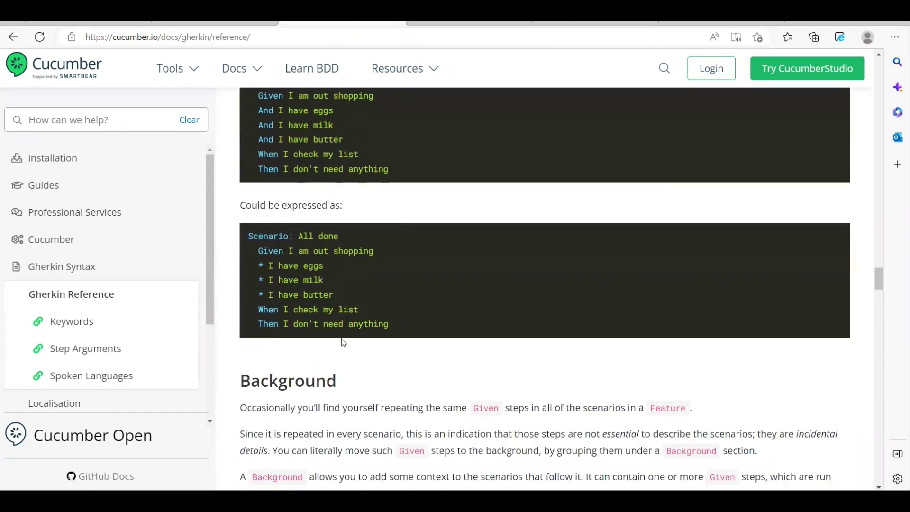
- Read the Background section and examine its "Multiple site support" feature example
{"action": "scroll", "coordinate": [342, 340], "scroll_direction": "down", "scroll_amount": 2}
{"action": "scroll", "coordinate": [342, 341], "scroll_direction": "down", "scroll_amount": 1}
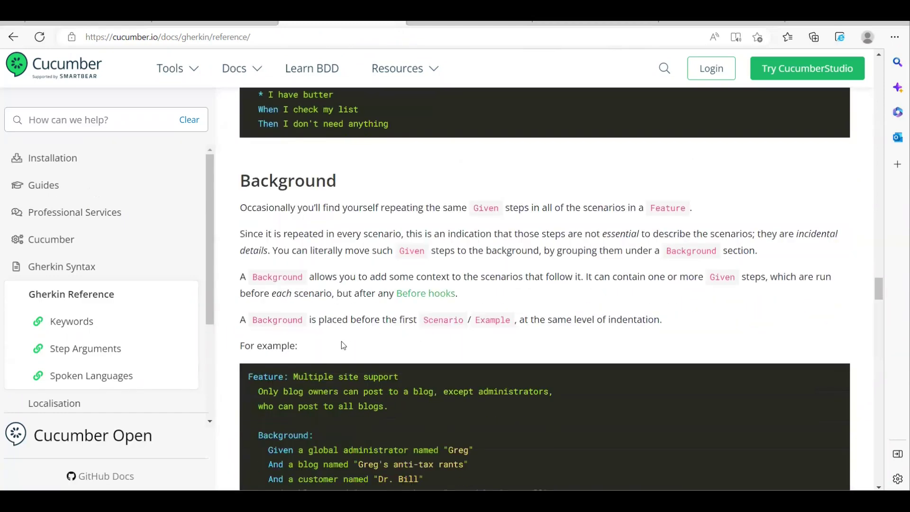
{"action": "scroll", "coordinate": [350, 287], "scroll_direction": "down", "scroll_amount": 1}
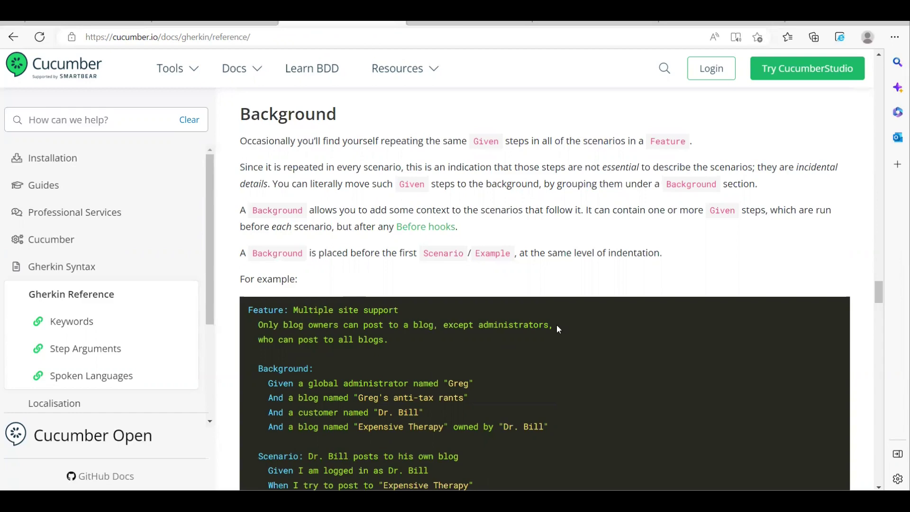
{"action": "scroll", "coordinate": [556, 324], "scroll_direction": "down", "scroll_amount": 1}
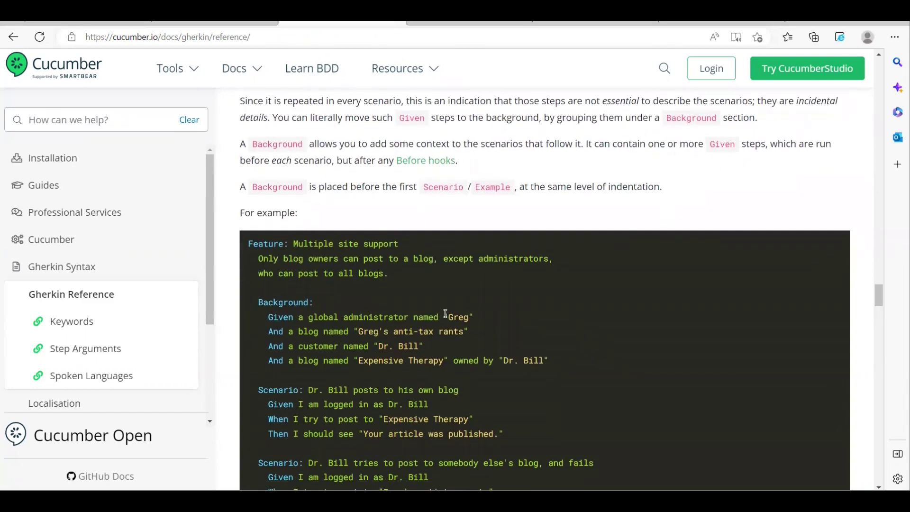
{"action": "scroll", "coordinate": [311, 270], "scroll_direction": "down", "scroll_amount": 1}
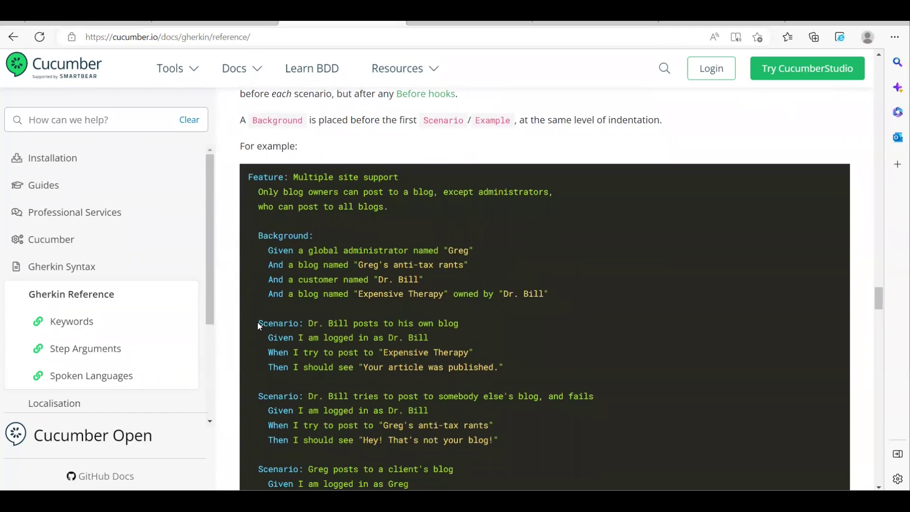
- Examine the "Overdue tasks" example of Background within a Rule and the Tips for using Background
{"action": "scroll", "coordinate": [394, 434], "scroll_direction": "down", "scroll_amount": 10}
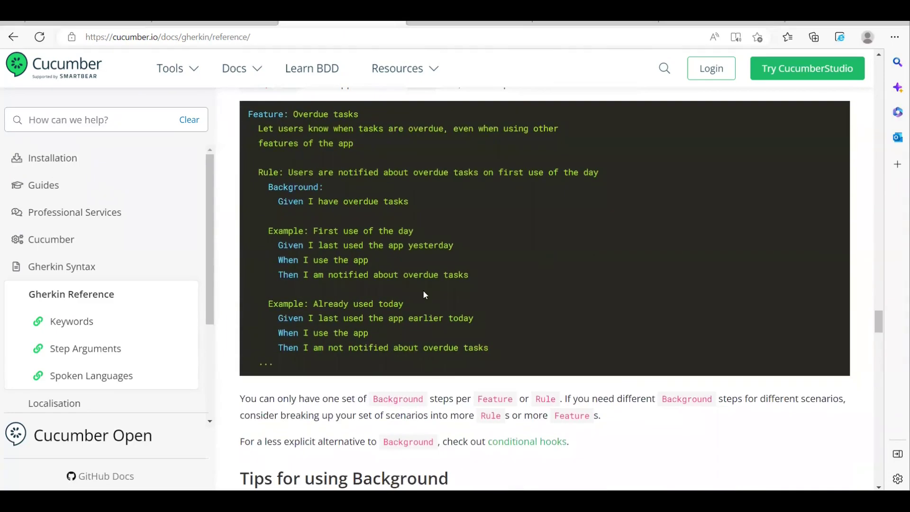
{"action": "scroll", "coordinate": [455, 372], "scroll_direction": "down", "scroll_amount": 3}
{"action": "scroll", "coordinate": [487, 386], "scroll_direction": "up", "scroll_amount": 4}
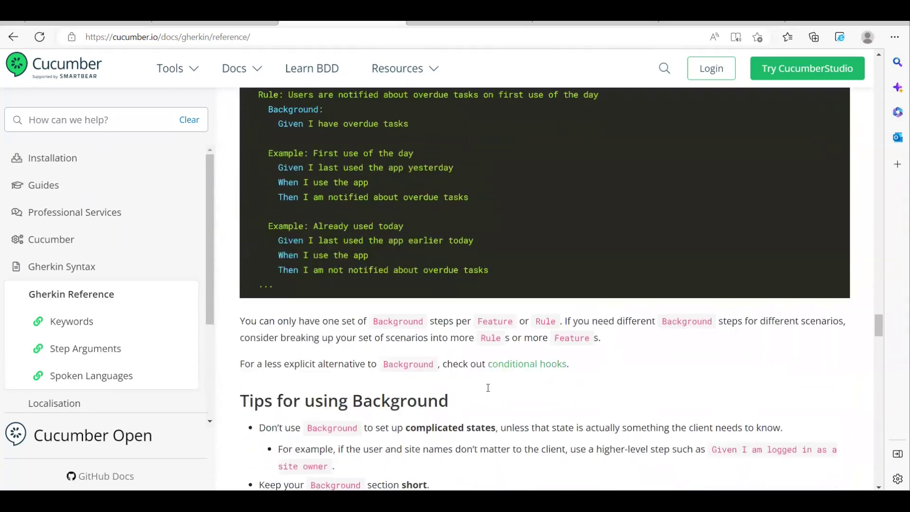
{"action": "scroll", "coordinate": [487, 386], "scroll_direction": "down", "scroll_amount": 5}
{"action": "scroll", "coordinate": [487, 389], "scroll_direction": "down", "scroll_amount": 4}
{"action": "scroll", "coordinate": [488, 391], "scroll_direction": "up", "scroll_amount": 1}
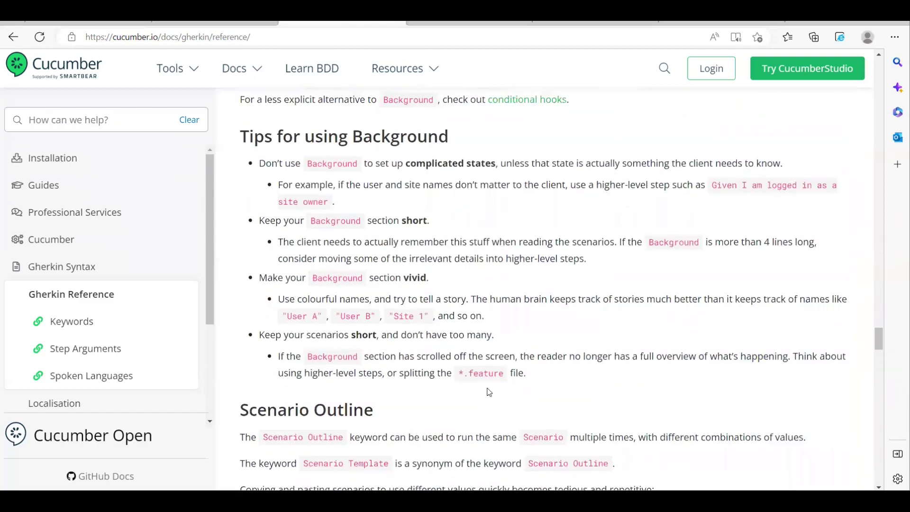
{"action": "scroll", "coordinate": [487, 391], "scroll_direction": "up", "scroll_amount": 4}
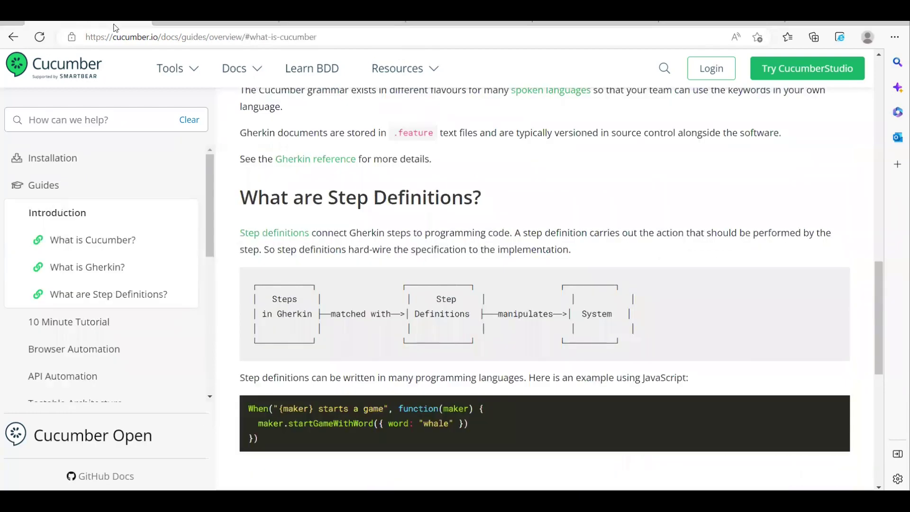
{"action": "left_click", "coordinate": [170, 21]}
{"action": "left_click", "coordinate": [305, 24]}
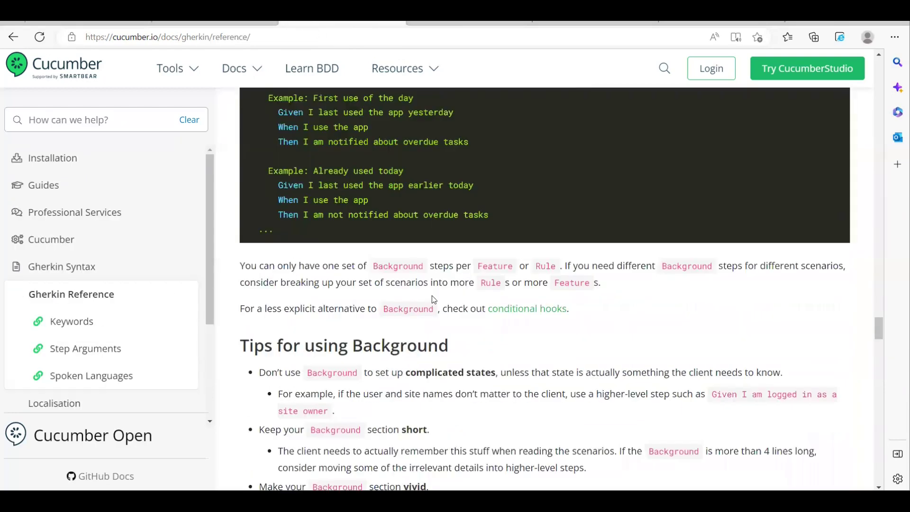
{"action": "scroll", "coordinate": [431, 294], "scroll_direction": "up", "scroll_amount": 10}
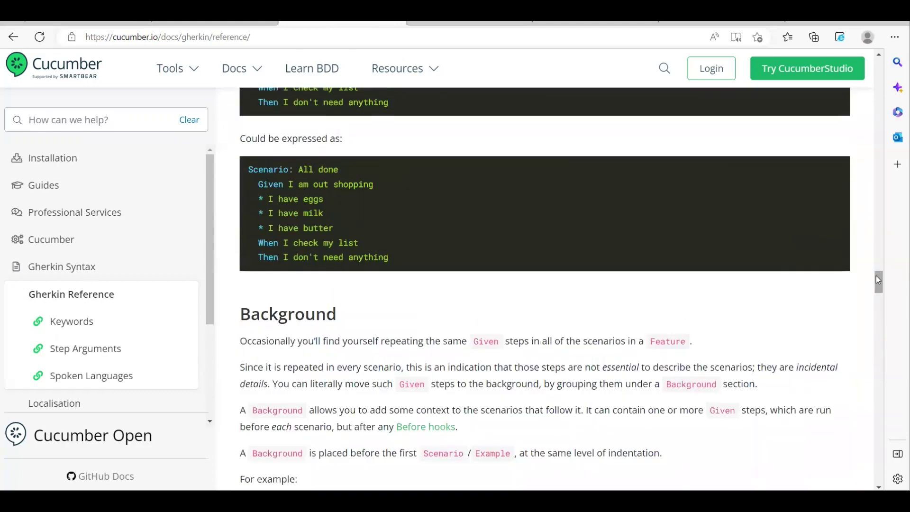
- Read the Scenario Outline section, comparing the two repetitive cucumber scenarios with the templated "eating" outline
{"action": "left_click_drag", "start_coordinate": [876, 276], "coordinate": [880, 347]}
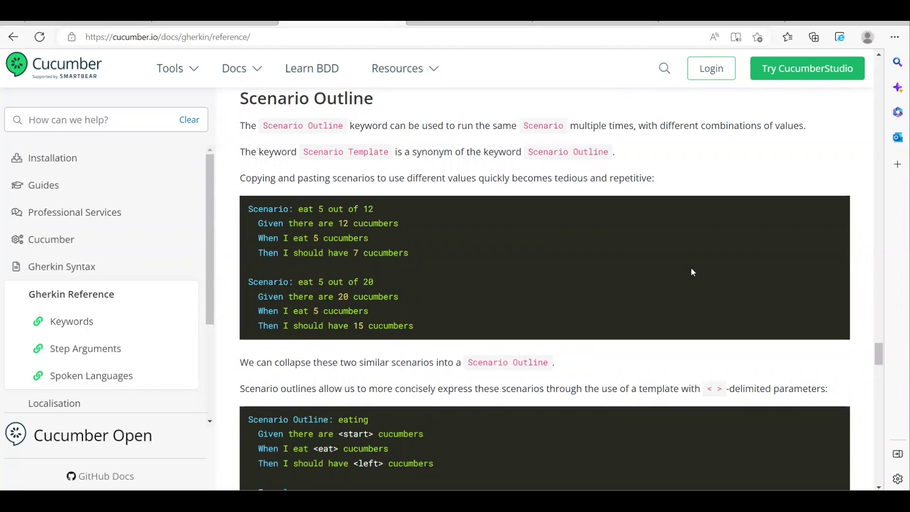
{"action": "scroll", "coordinate": [692, 272], "scroll_direction": "down", "scroll_amount": 1}
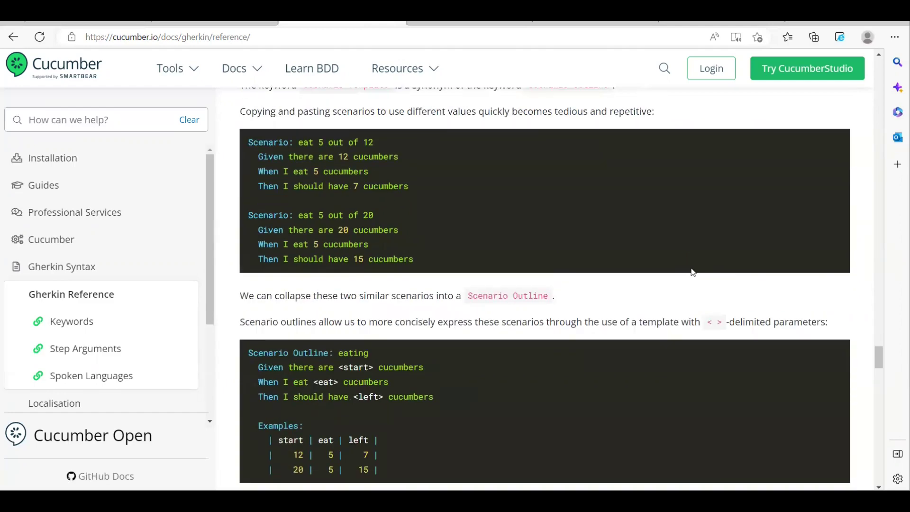
{"action": "scroll", "coordinate": [692, 272], "scroll_direction": "down", "scroll_amount": 2}
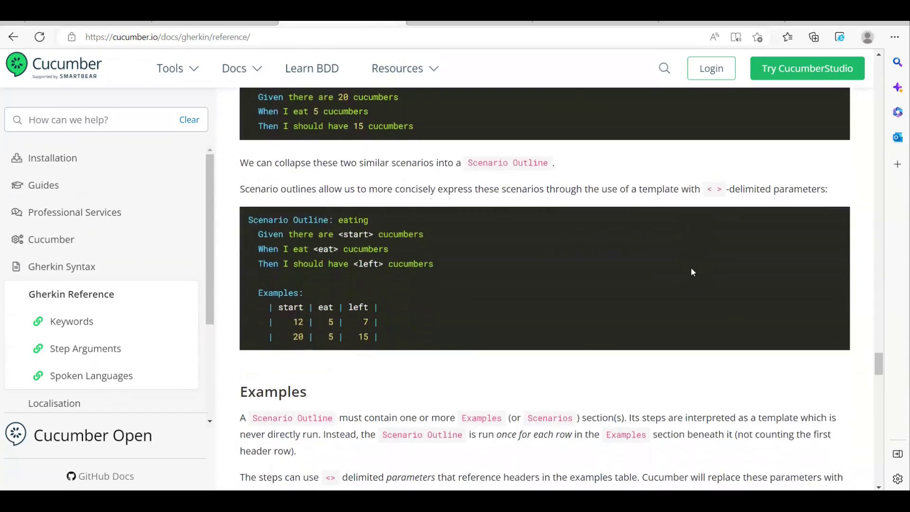
{"action": "scroll", "coordinate": [277, 229], "scroll_direction": "up", "scroll_amount": 3}
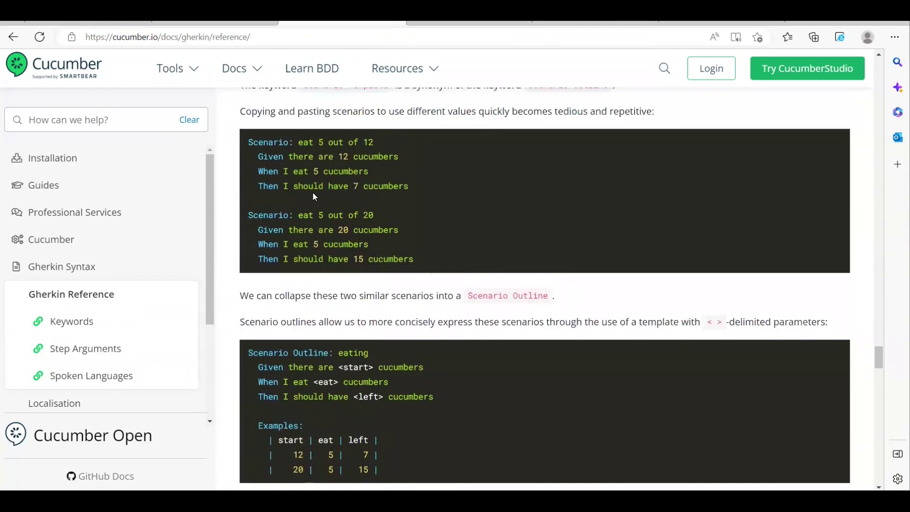
{"action": "scroll", "coordinate": [462, 346], "scroll_direction": "down", "scroll_amount": 1}
{"action": "scroll", "coordinate": [463, 350], "scroll_direction": "down", "scroll_amount": 1}
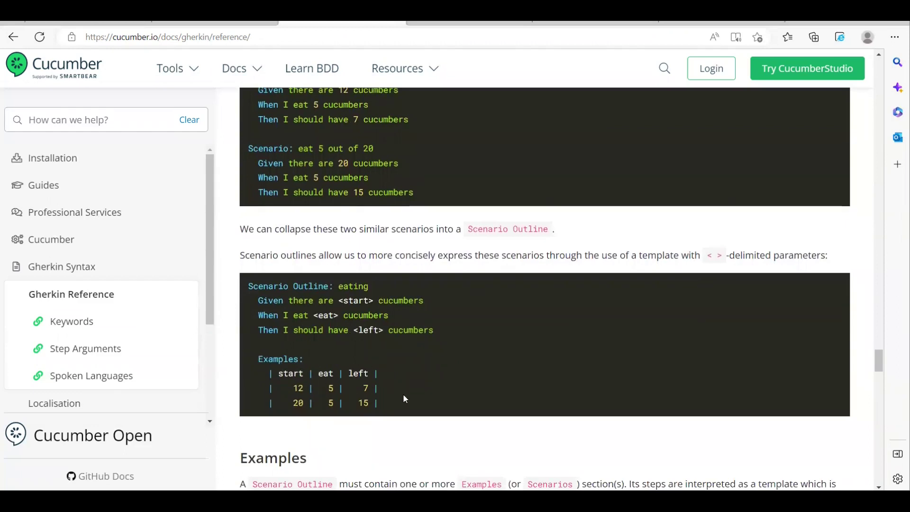
{"action": "scroll", "coordinate": [406, 397], "scroll_direction": "down", "scroll_amount": 1}
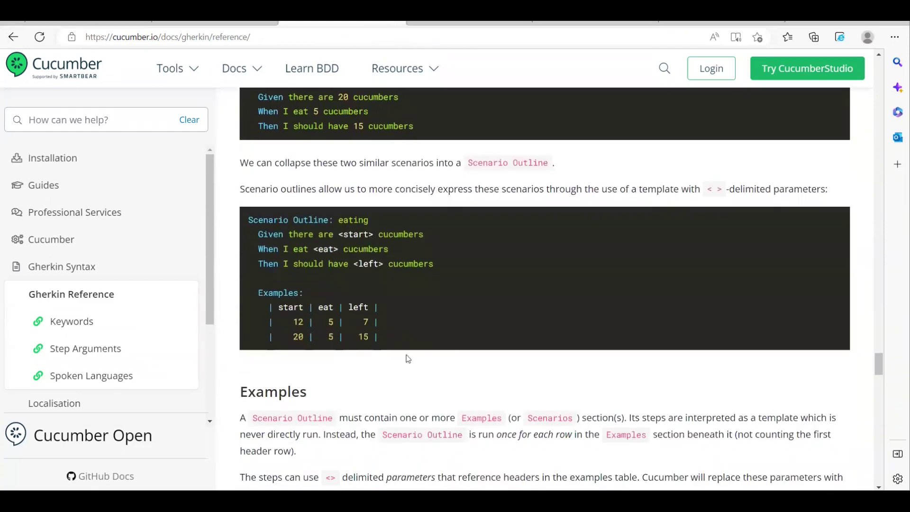
- Highlight the word "Outline", the <start> parameter and the matching start column header in the "eating" example
{"action": "left_click_drag", "start_coordinate": [292, 219], "coordinate": [328, 220]}
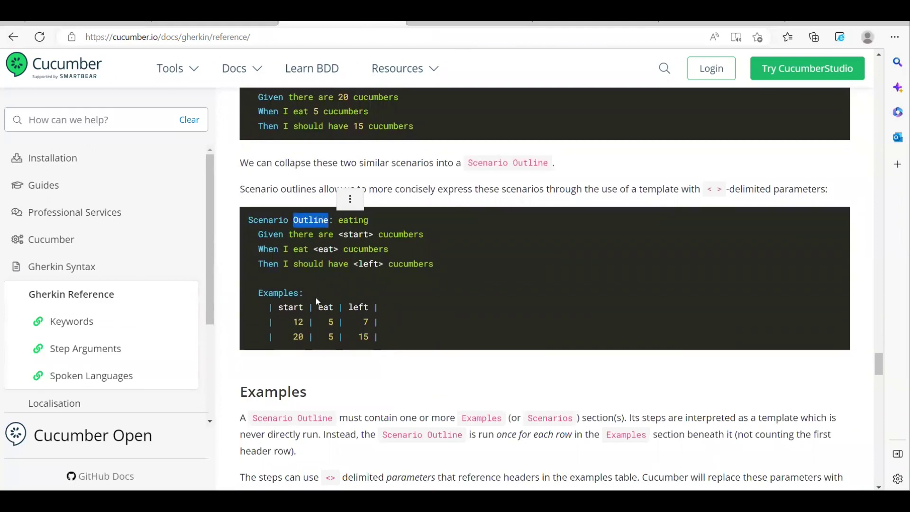
{"action": "left_click", "coordinate": [355, 246]}
{"action": "left_click_drag", "start_coordinate": [338, 234], "coordinate": [372, 234]}
{"action": "left_click_drag", "start_coordinate": [279, 308], "coordinate": [307, 309]}
{"action": "left_click", "coordinate": [323, 312]}
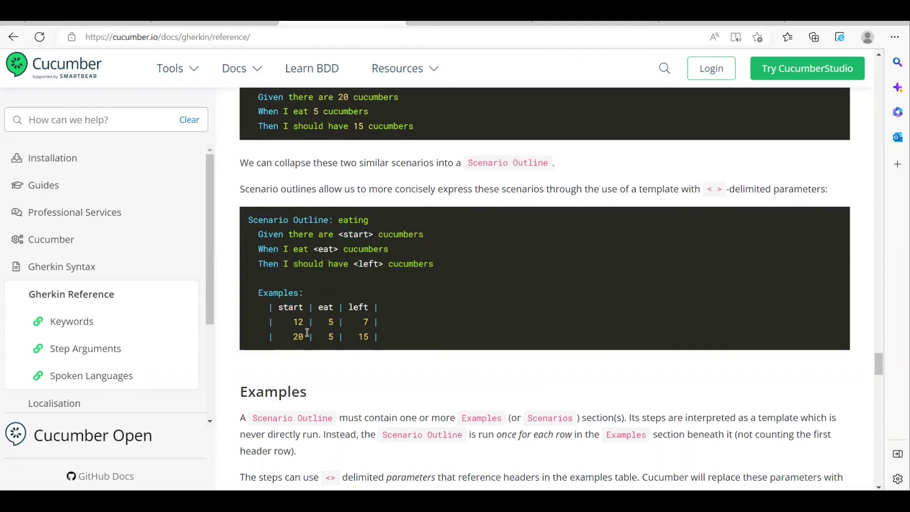
- Highlight the two data rows of the Examples table in the "eating" scenario outline
{"action": "scroll", "coordinate": [307, 333], "scroll_direction": "down", "scroll_amount": 1}
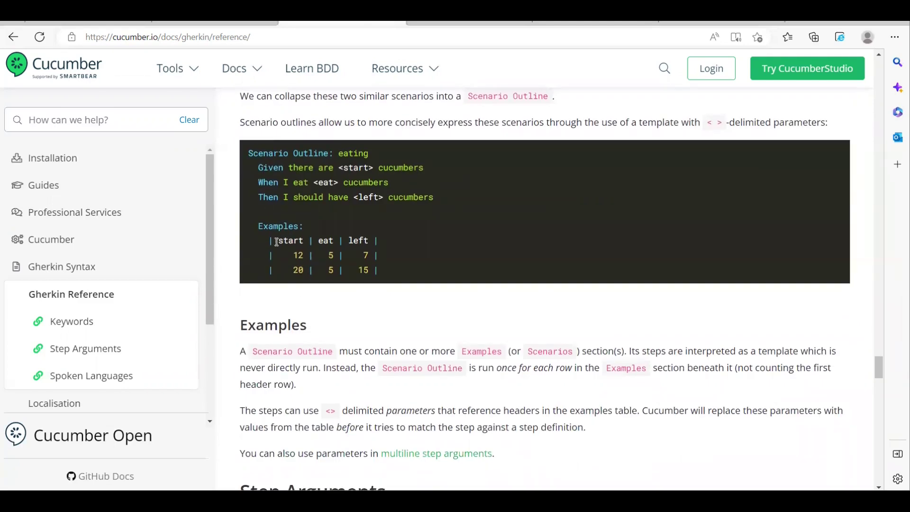
{"action": "left_click_drag", "start_coordinate": [268, 251], "coordinate": [379, 265]}
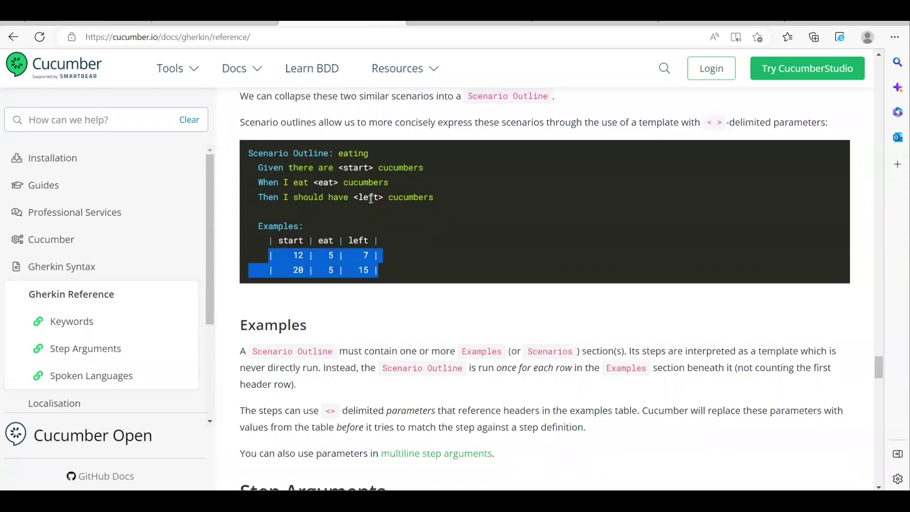
{"action": "left_click_drag", "start_coordinate": [387, 269], "coordinate": [349, 270]}
{"action": "left_click_drag", "start_coordinate": [289, 264], "coordinate": [294, 237]}
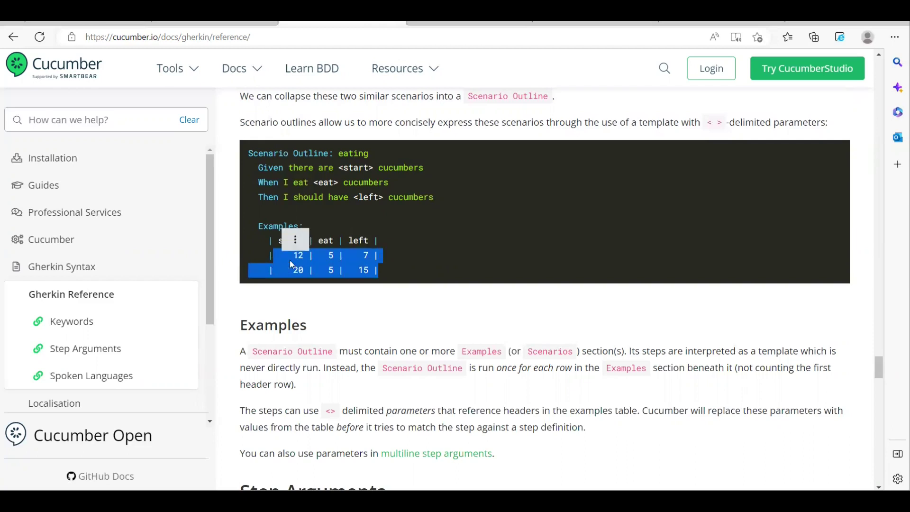
- Highlight the "eating" outline's title and template steps, followed by each Examples data row individually
{"action": "left_click", "coordinate": [385, 222]}
{"action": "left_click_drag", "start_coordinate": [246, 147], "coordinate": [439, 195]}
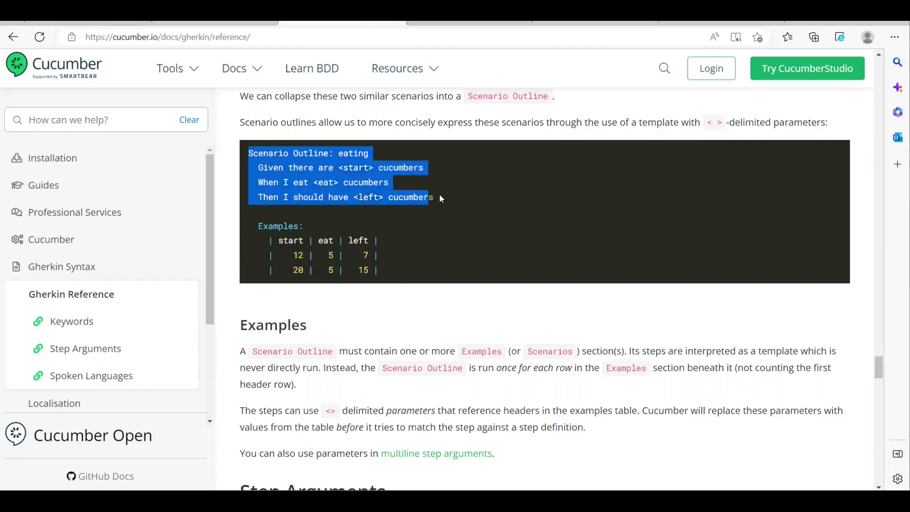
{"action": "left_click", "coordinate": [450, 243]}
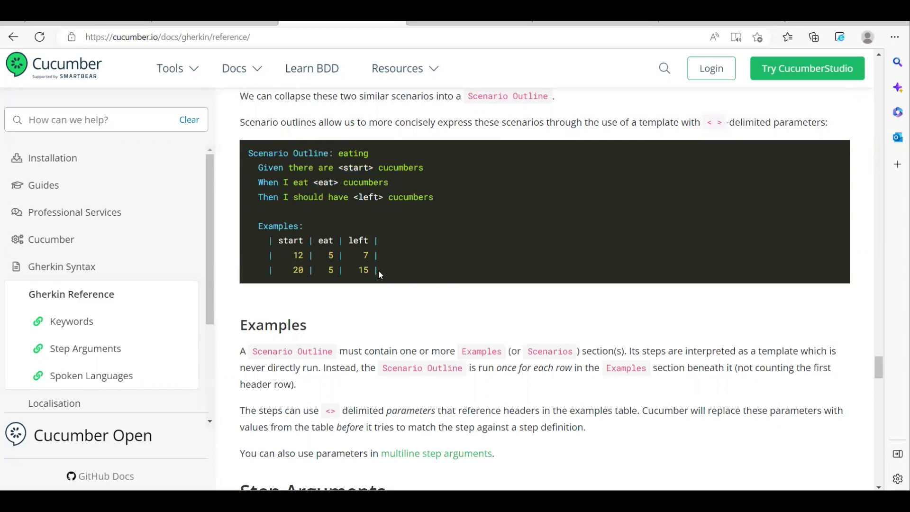
{"action": "left_click_drag", "start_coordinate": [288, 255], "coordinate": [383, 256]}
{"action": "left_click_drag", "start_coordinate": [288, 269], "coordinate": [384, 270]}
- Read through the Examples, Step Arguments and Doc Strings sections of the Gherkin reference
{"action": "scroll", "coordinate": [384, 269], "scroll_direction": "down", "scroll_amount": 5}
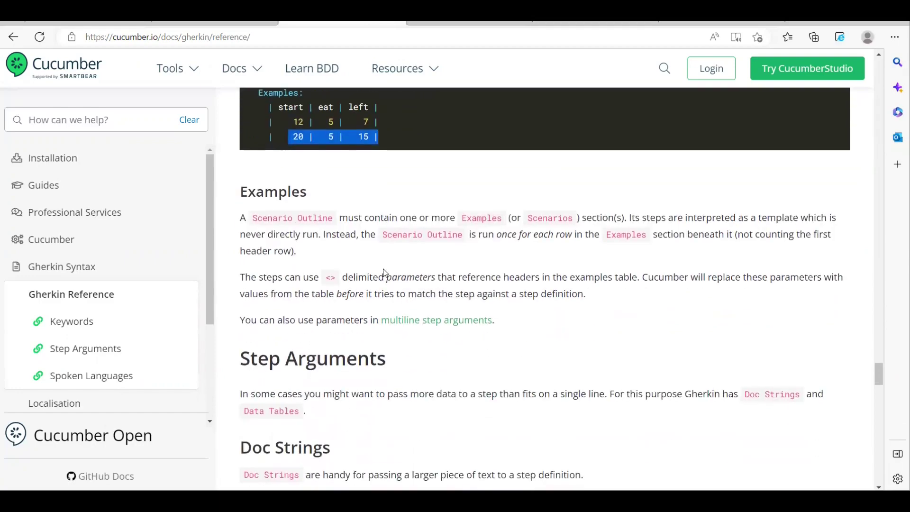
{"action": "scroll", "coordinate": [381, 265], "scroll_direction": "down", "scroll_amount": 4}
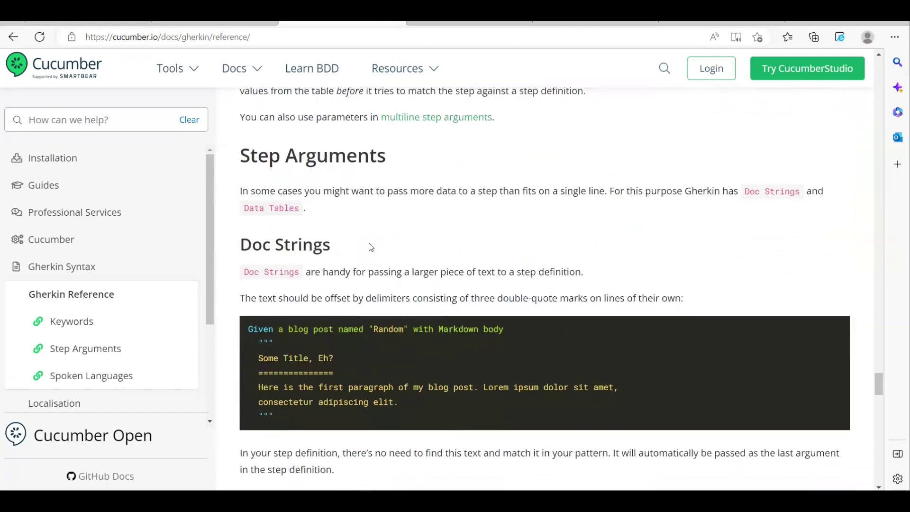
{"action": "scroll", "coordinate": [370, 246], "scroll_direction": "down", "scroll_amount": 12}
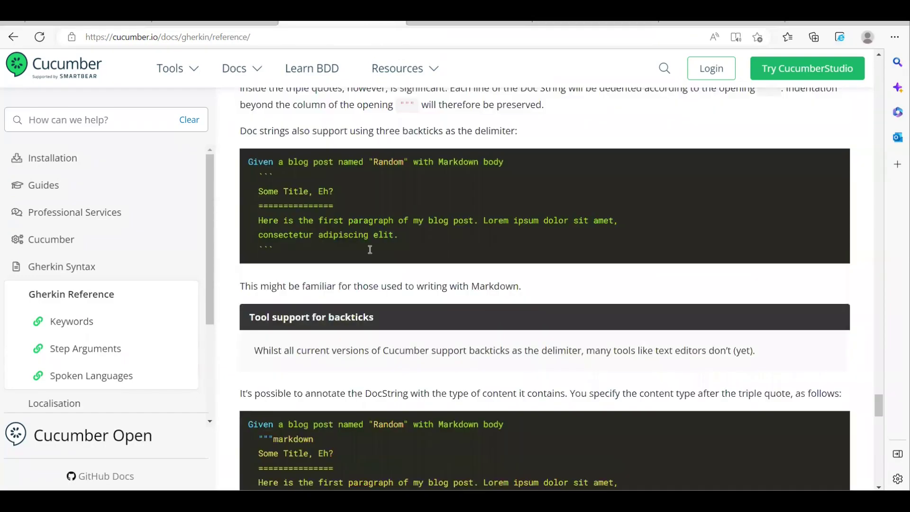
{"action": "scroll", "coordinate": [385, 293], "scroll_direction": "up", "scroll_amount": 6}
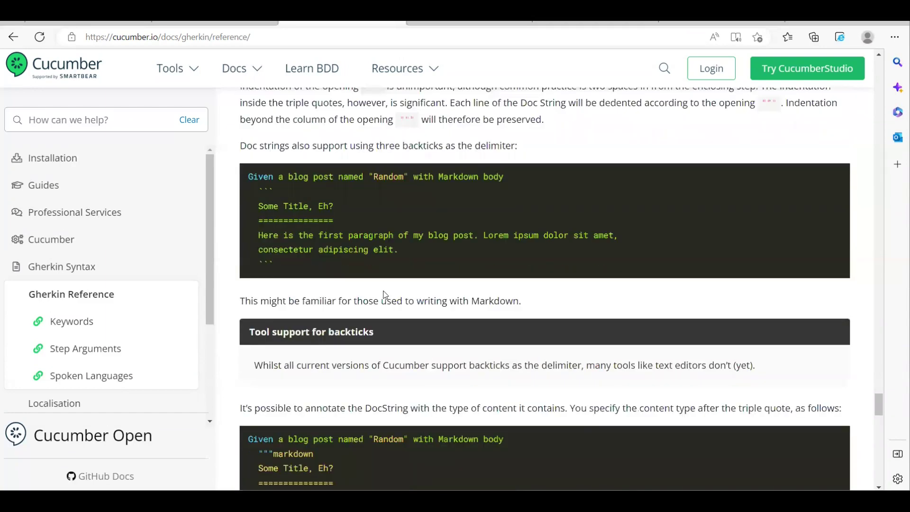
{"action": "scroll", "coordinate": [384, 294], "scroll_direction": "down", "scroll_amount": 11}
{"action": "scroll", "coordinate": [385, 294], "scroll_direction": "up", "scroll_amount": 10}
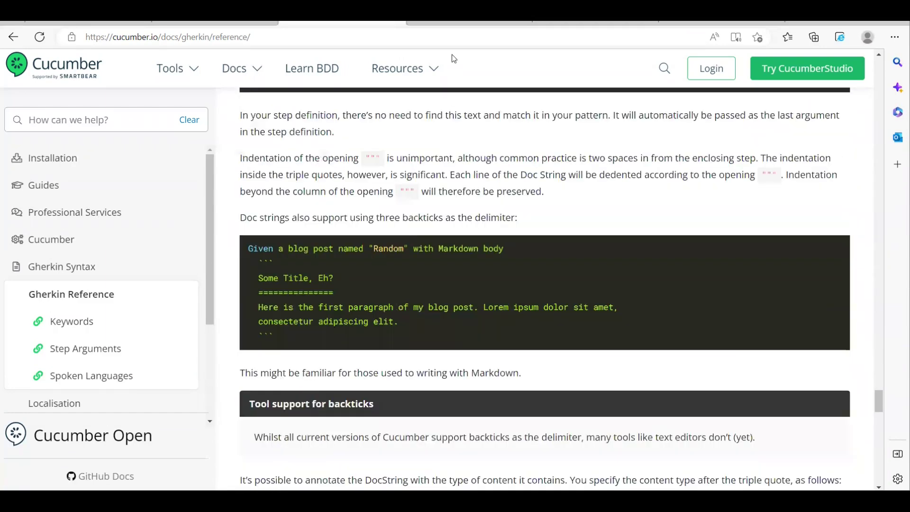
- View the Browser Automation guide with its "Finding some cheese" scenario, and leave it for another open page
{"action": "left_click", "coordinate": [457, 26]}
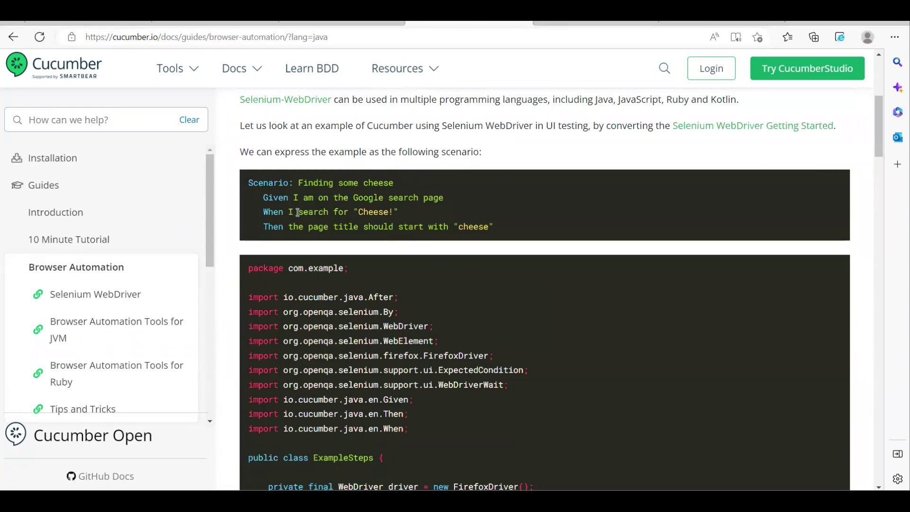
{"action": "scroll", "coordinate": [302, 223], "scroll_direction": "up", "scroll_amount": 6}
{"action": "left_click", "coordinate": [589, 24]}
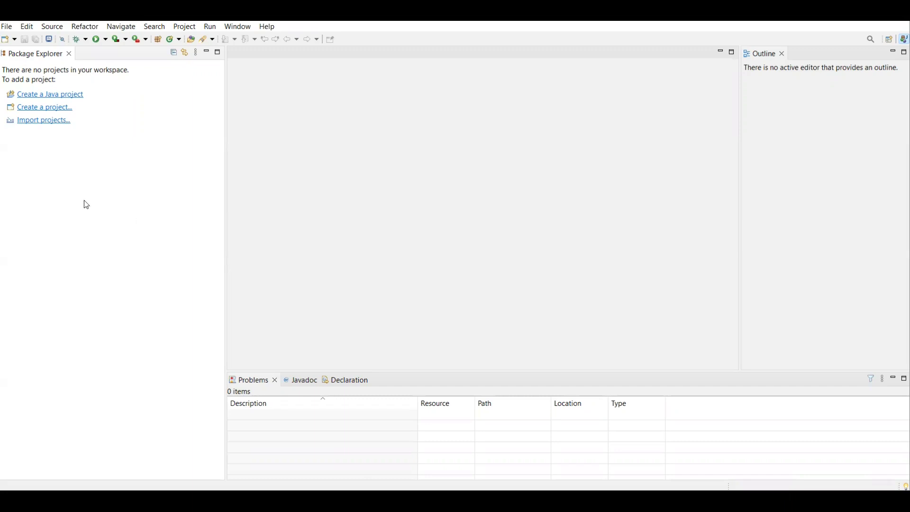
- Open the New Project wizard in Eclipse from the empty workspace
{"action": "left_click", "coordinate": [7, 28]}
{"action": "mouse_move", "coordinate": [29, 41]}
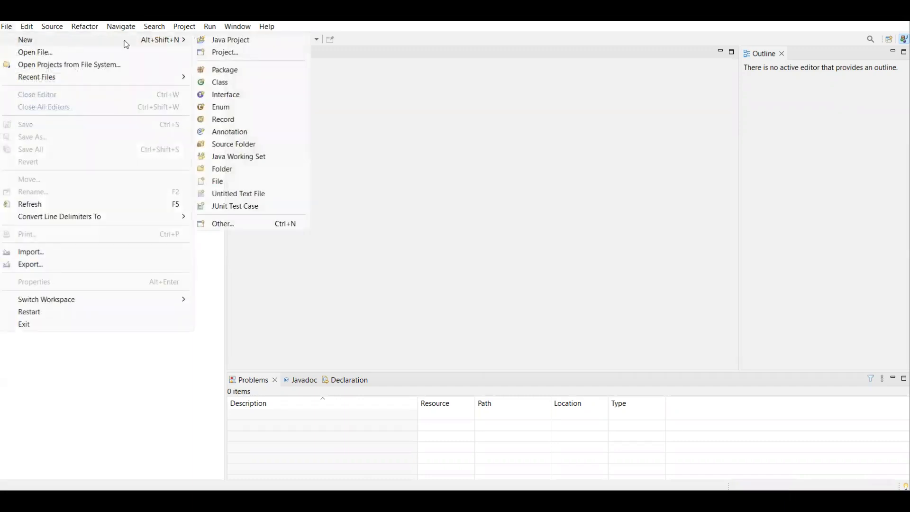
{"action": "left_click", "coordinate": [222, 54]}
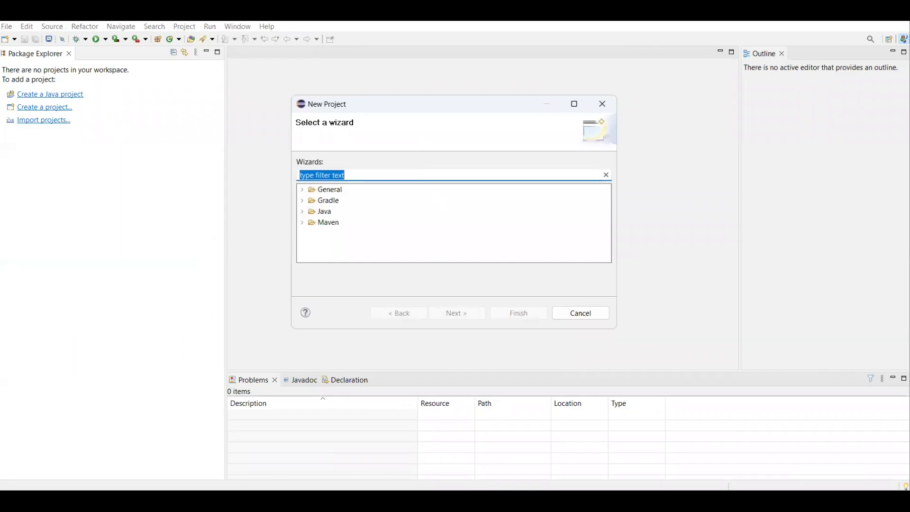
- Switch to the browser and look up the Maven section of the Cucumber Java installation docs among the open pages
{"action": "left_click", "coordinate": [460, 501]}
{"action": "left_click", "coordinate": [524, 450]}
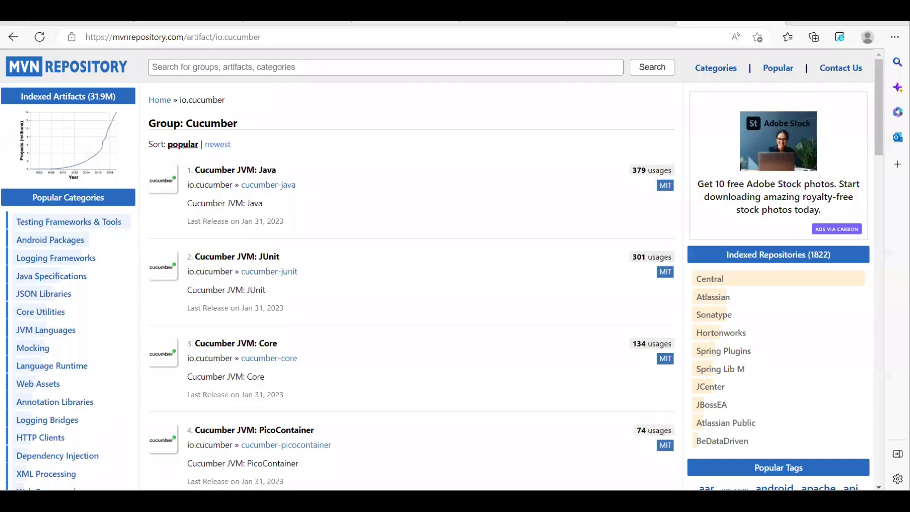
{"action": "left_click", "coordinate": [608, 23]}
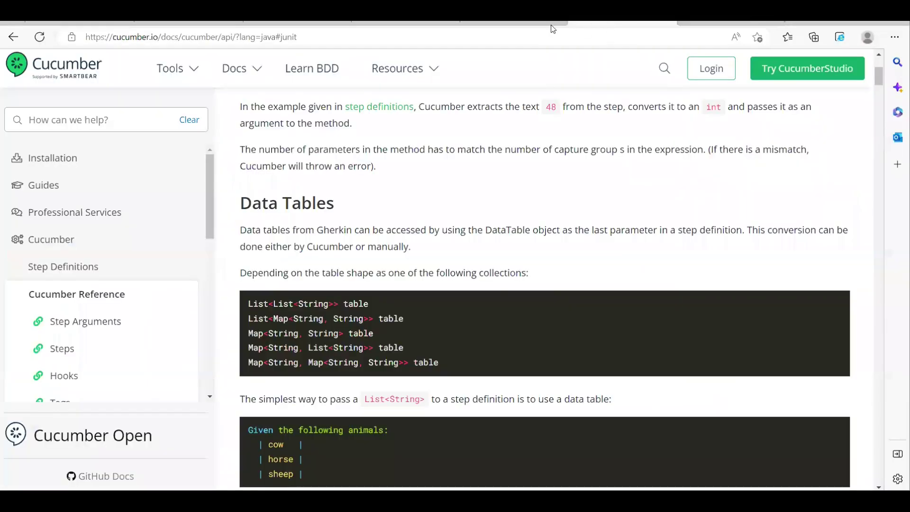
{"action": "left_click", "coordinate": [545, 23]}
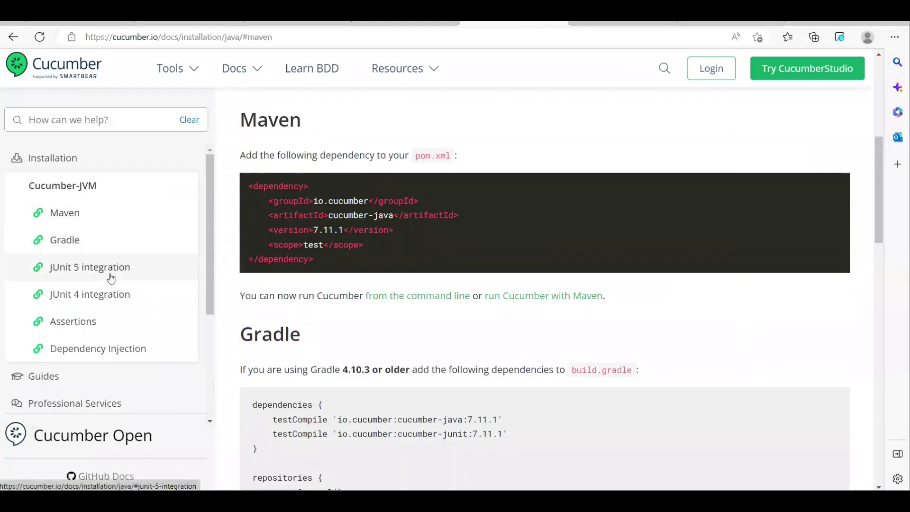
{"action": "scroll", "coordinate": [110, 279], "scroll_direction": "down", "scroll_amount": 1}
{"action": "scroll", "coordinate": [111, 270], "scroll_direction": "up", "scroll_amount": 1}
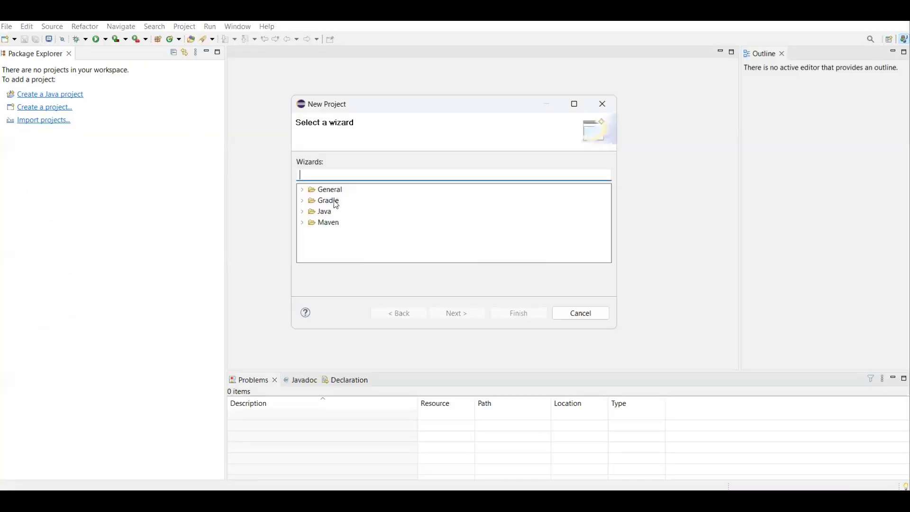
- Back in Eclipse, choose the Maven Project wizard and keep the default workspace location with archetype selection enabled
{"action": "left_click", "coordinate": [303, 224]}
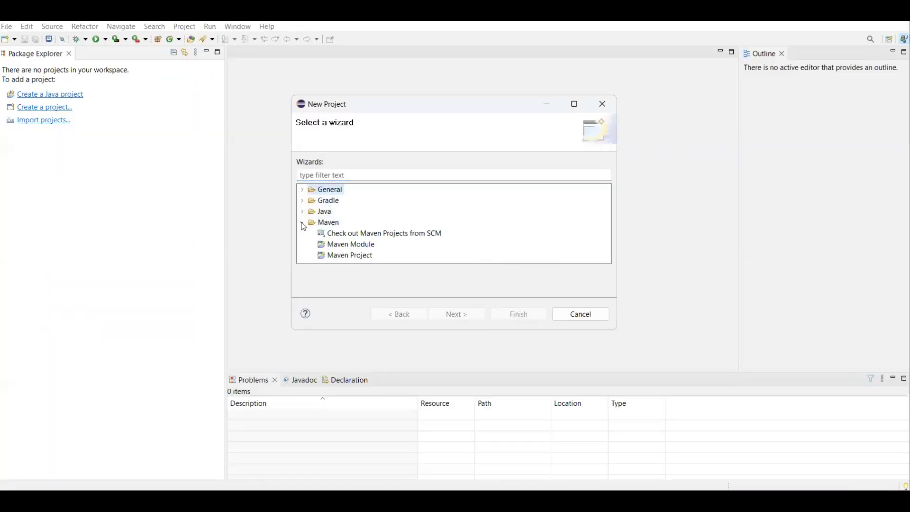
{"action": "left_click", "coordinate": [356, 256]}
{"action": "left_click", "coordinate": [459, 312]}
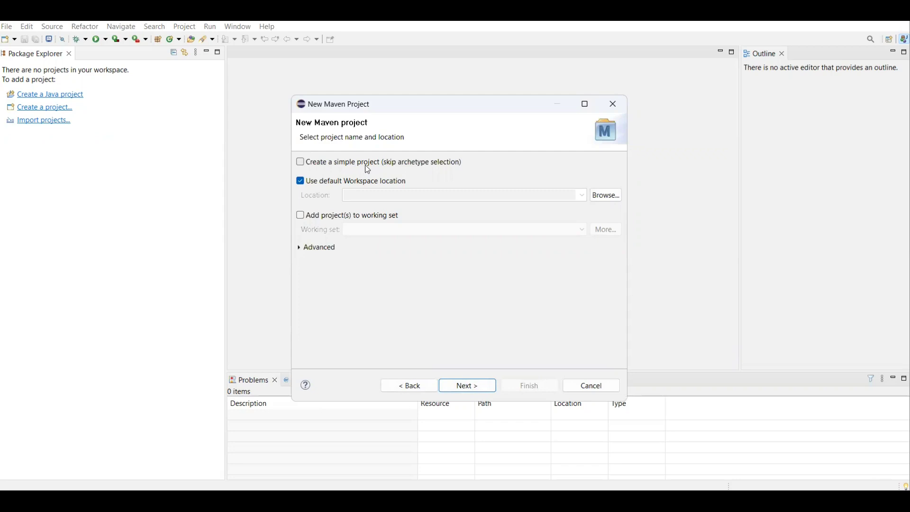
{"action": "left_click", "coordinate": [466, 386]}
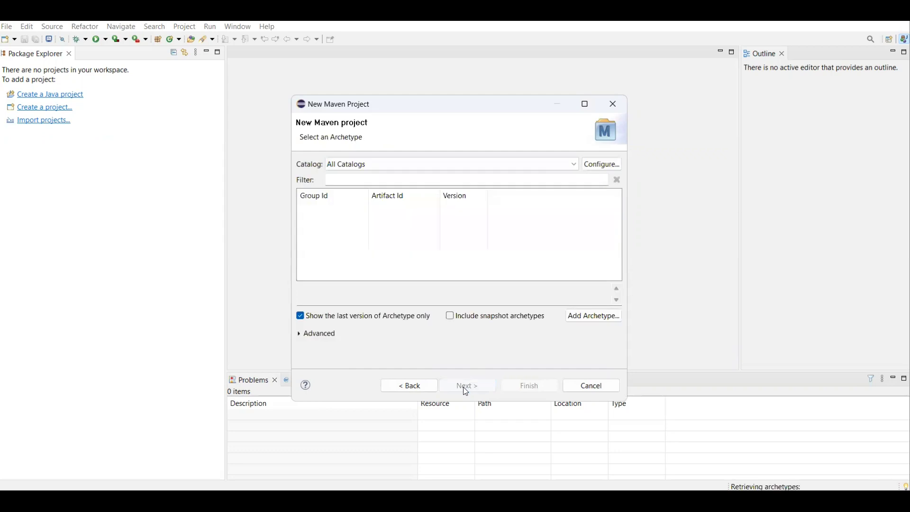
- Filter the archetypes by apache.maven and choose org.apache.maven.archetypes maven-archetype-quickstart 1.4 for the project
{"action": "left_click", "coordinate": [388, 179]}
{"action": "type", "text": "apach"}
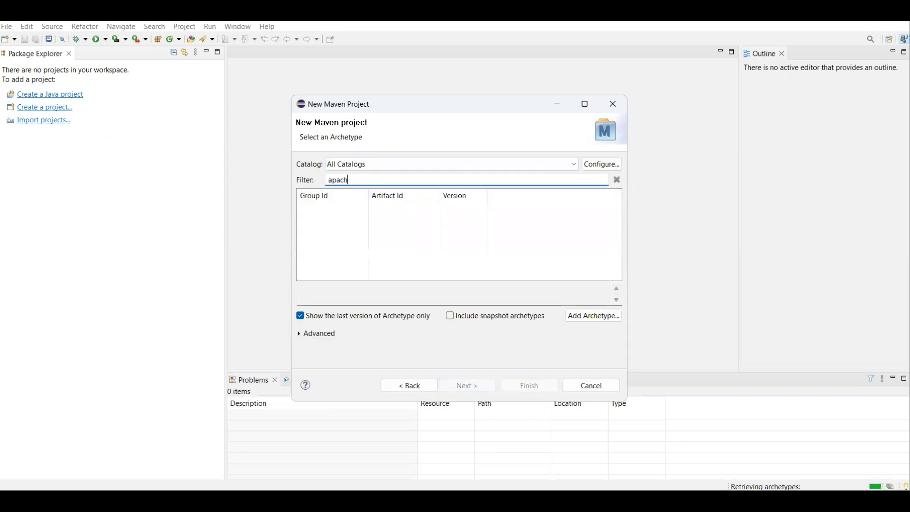
{"action": "type", "text": "e.maven"}
{"action": "left_click_drag", "start_coordinate": [394, 180], "coordinate": [319, 180]}
{"action": "left_click", "coordinate": [413, 182]}
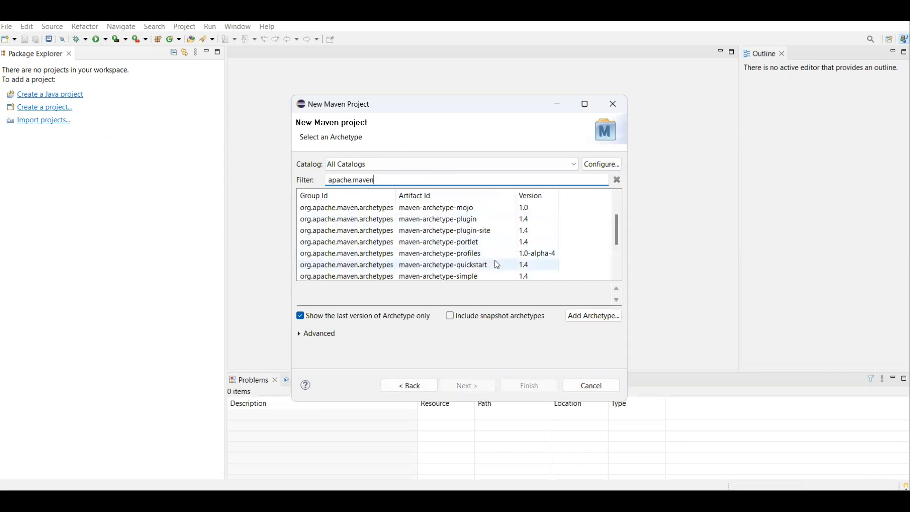
{"action": "scroll", "coordinate": [490, 249], "scroll_direction": "down", "scroll_amount": 1}
{"action": "left_click", "coordinate": [491, 236]}
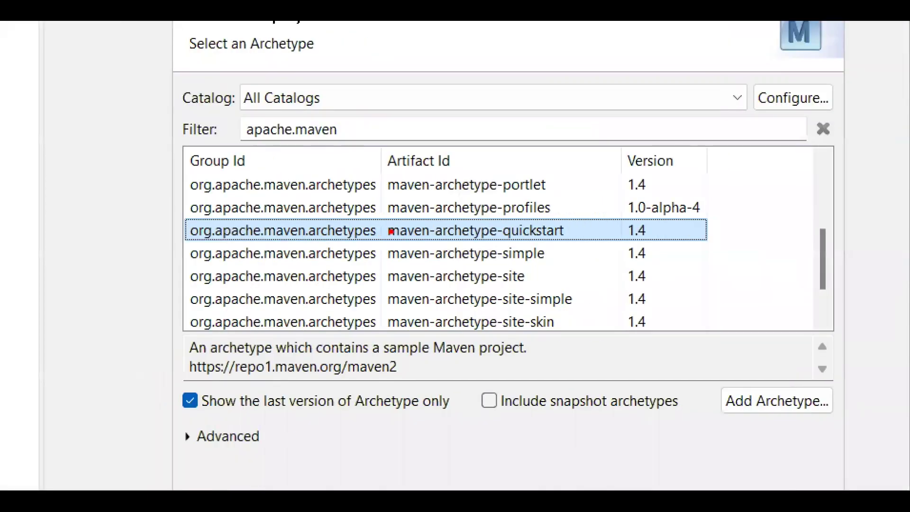
{"action": "left_click_drag", "start_coordinate": [236, 124], "coordinate": [361, 152]}
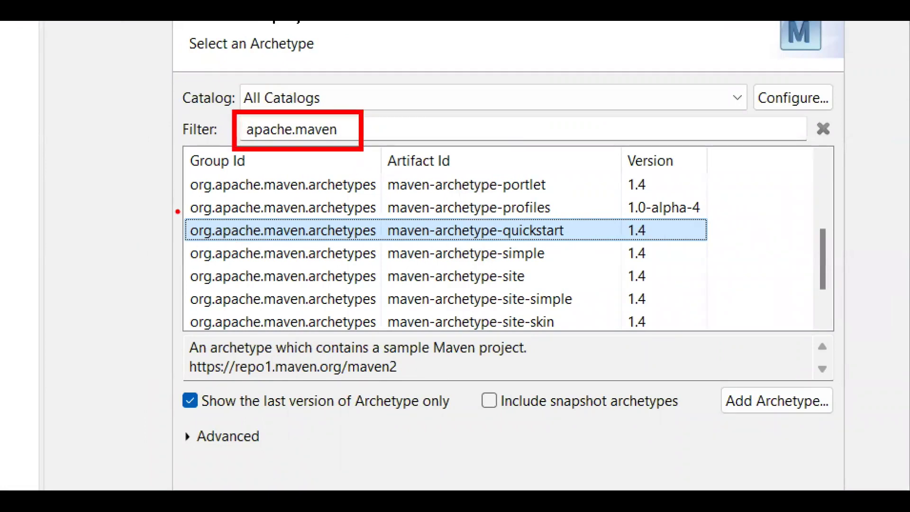
{"action": "mouse_move", "coordinate": [176, 210]}
{"action": "left_mouse_down"}
{"action": "mouse_move", "coordinate": [228, 246]}
{"action": "mouse_move", "coordinate": [733, 247]}
{"action": "left_mouse_up"}
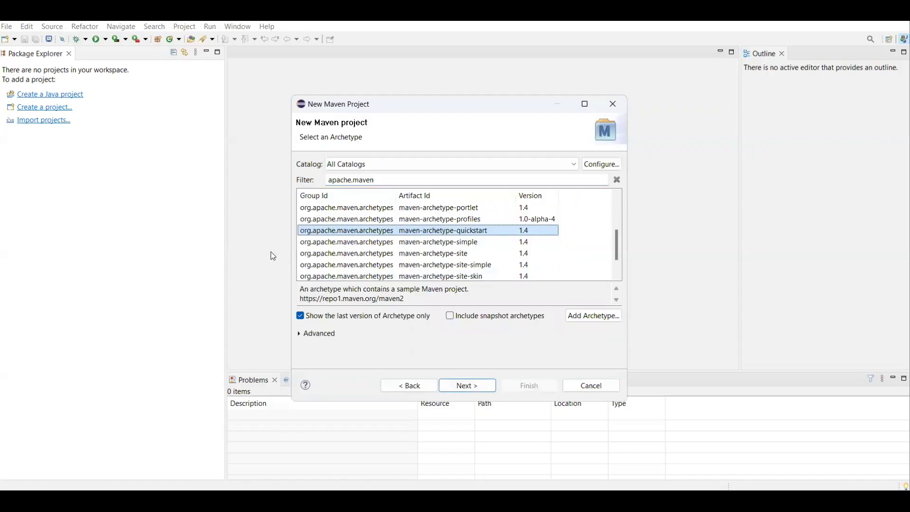
{"action": "left_click", "coordinate": [460, 386]}
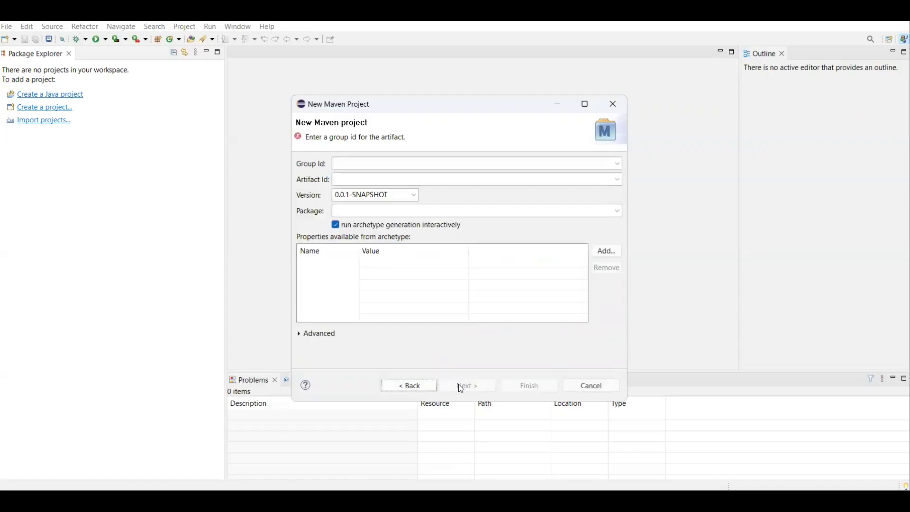
- Set both the Group Id and the Artifact Id to cucumberBdd and finish the Maven project wizard
{"action": "left_click", "coordinate": [384, 164]}
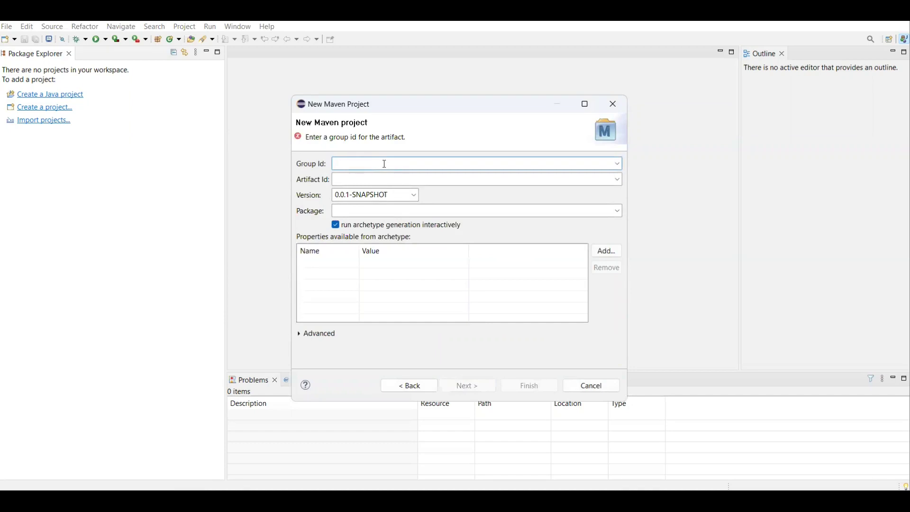
{"action": "type", "text": "cucumbe"}
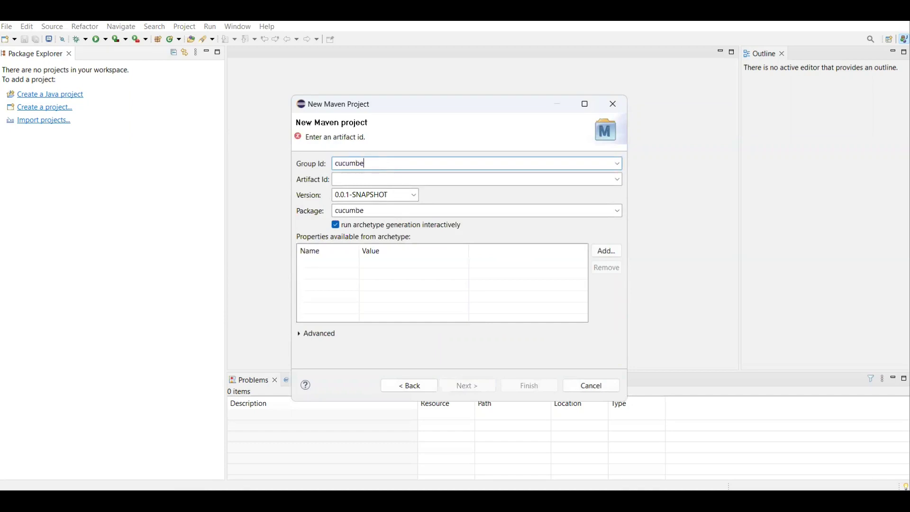
{"action": "type", "text": "rBdd"}
{"action": "key", "text": "ctrl+a"}
{"action": "key", "text": "ctrl+c"}
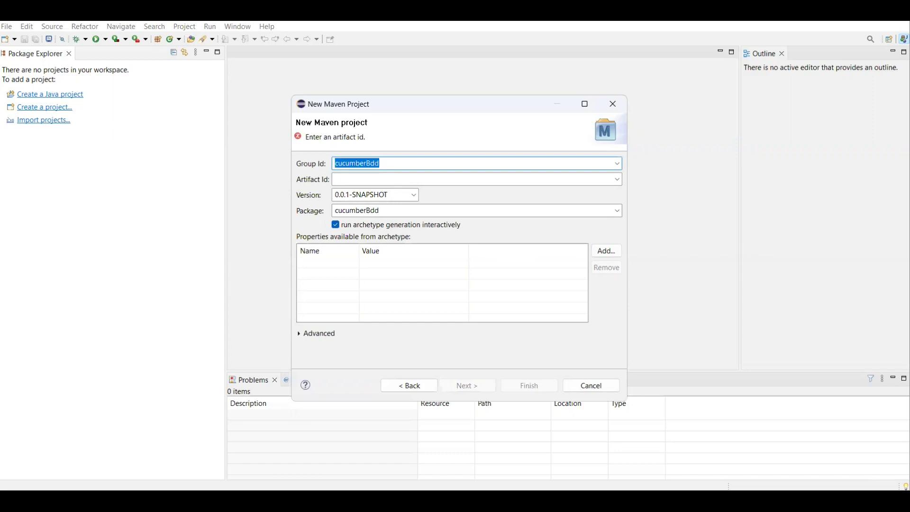
{"action": "left_click", "coordinate": [384, 179]}
{"action": "key", "text": "ctrl+v"}
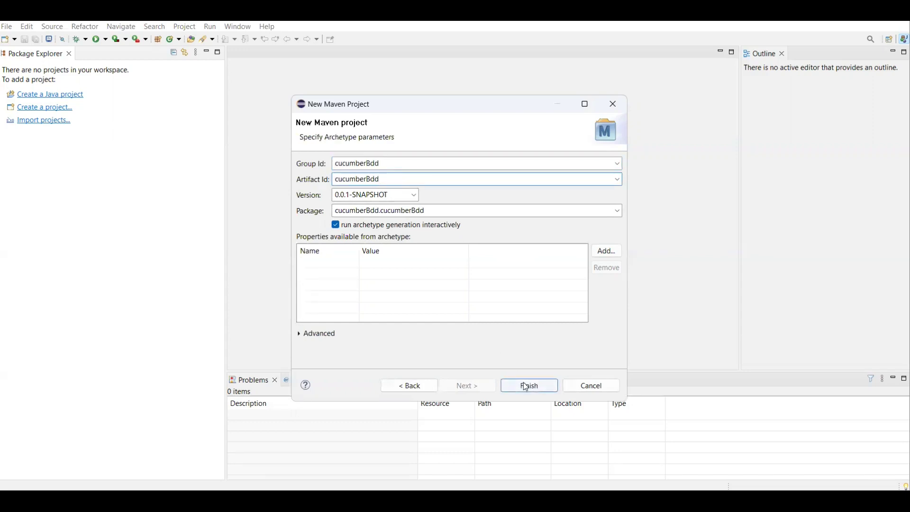
{"action": "left_click", "coordinate": [525, 387]}
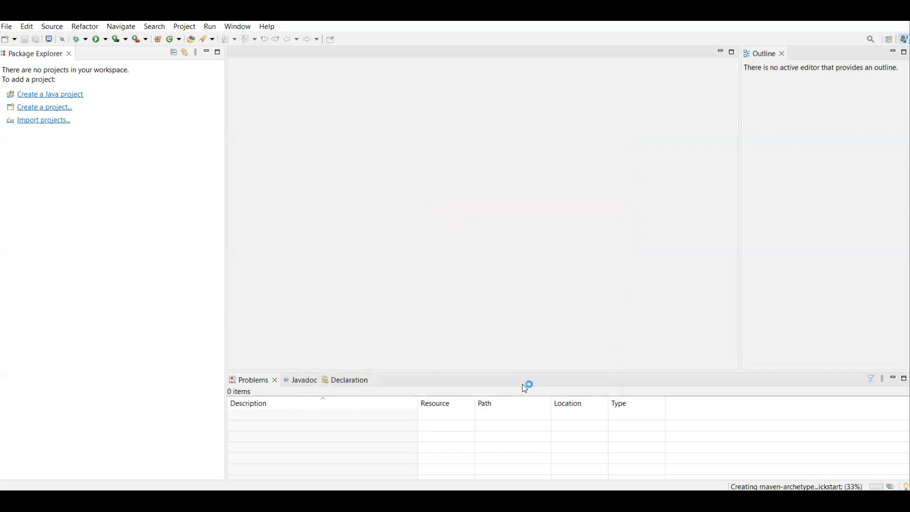
- Enlarge the output area below the editor and confirm the archetype properties configuration in the console with Y
{"action": "left_click_drag", "start_coordinate": [543, 374], "coordinate": [545, 337]}
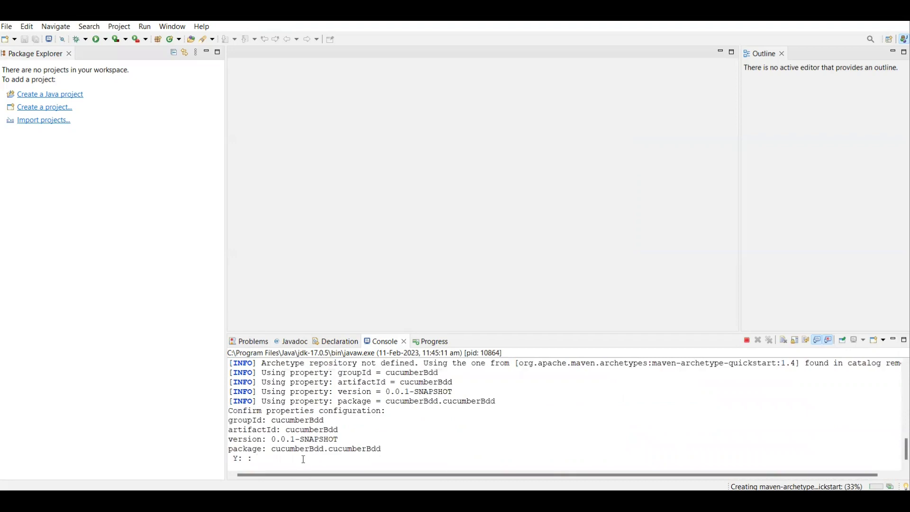
{"action": "type", "text": "Y"}
{"action": "key", "text": "Return"}
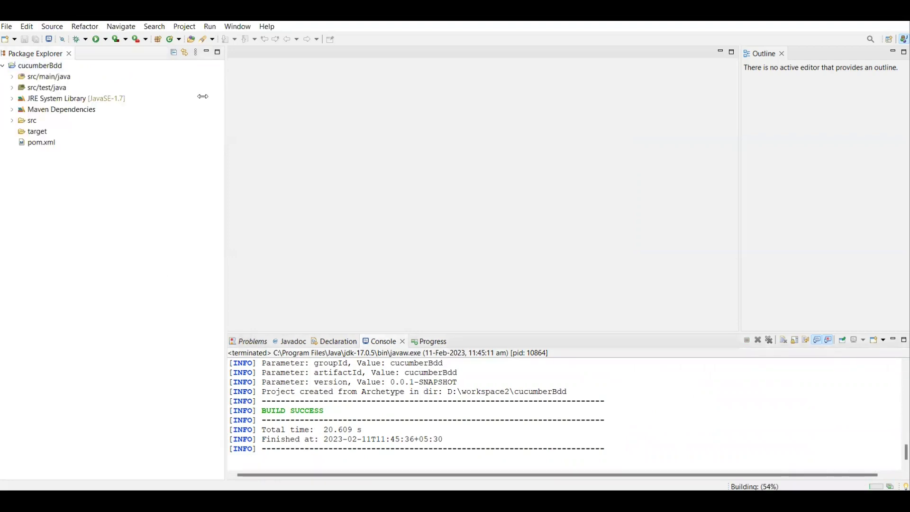
- Narrow the project tree, expand src/main/java and src/test/java in cucumberBdd, and open its pom.xml
{"action": "left_click_drag", "start_coordinate": [226, 106], "coordinate": [183, 107]}
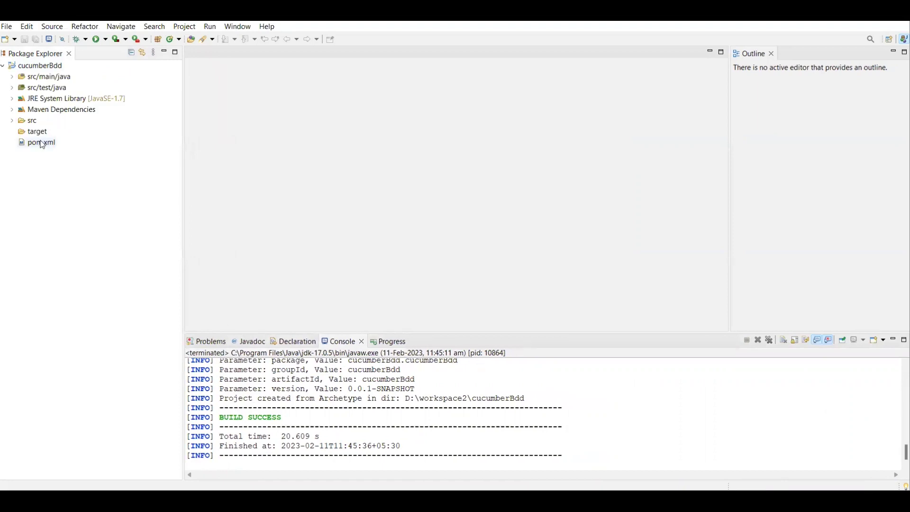
{"action": "left_click", "coordinate": [12, 78]}
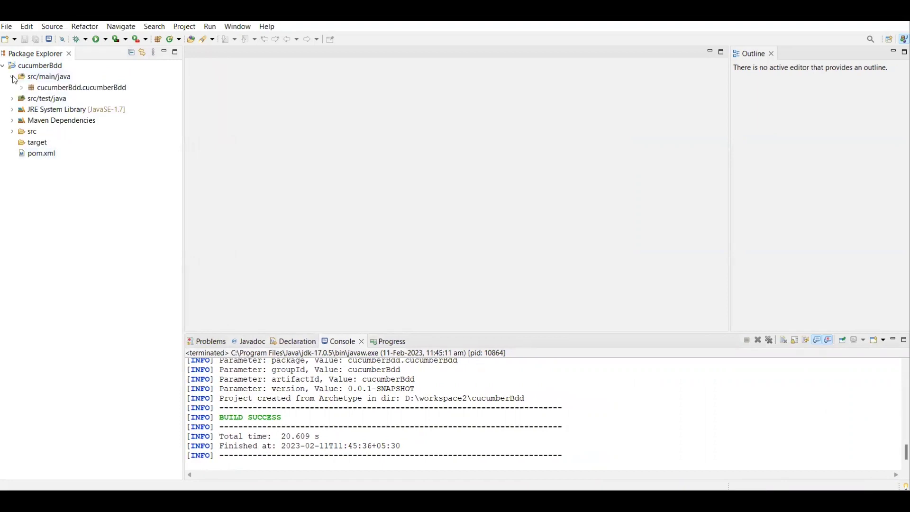
{"action": "left_click", "coordinate": [13, 100]}
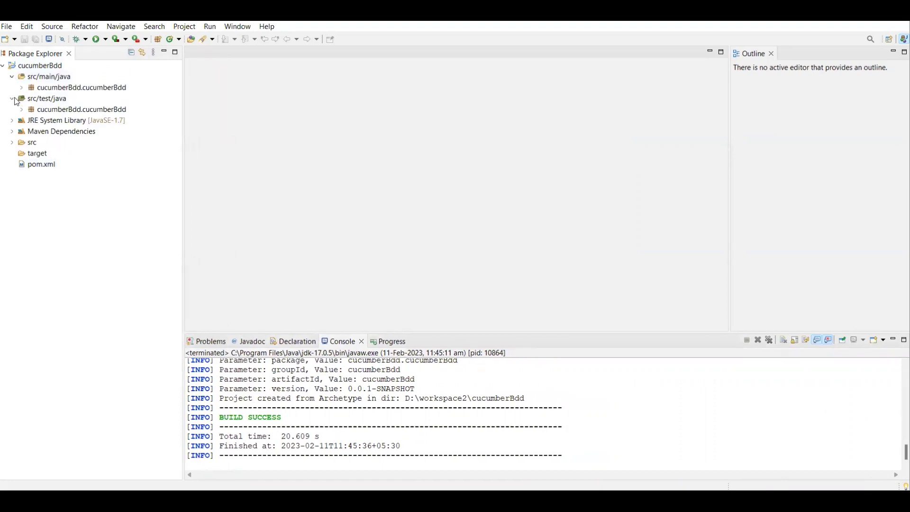
{"action": "double_click", "coordinate": [45, 166]}
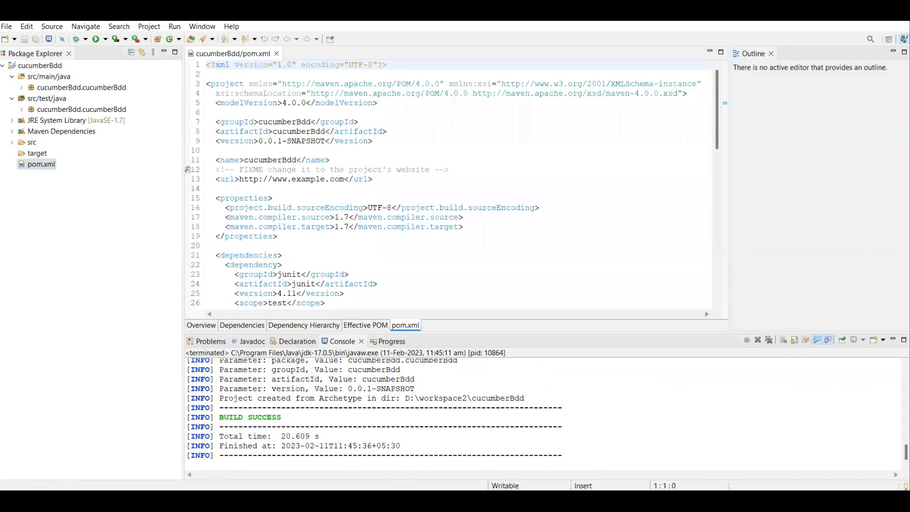
- Switch to the browser and copy the cucumber-java 7.11.1 dependency block from the Maven installation section
{"action": "key", "text": "alt+Tab"}
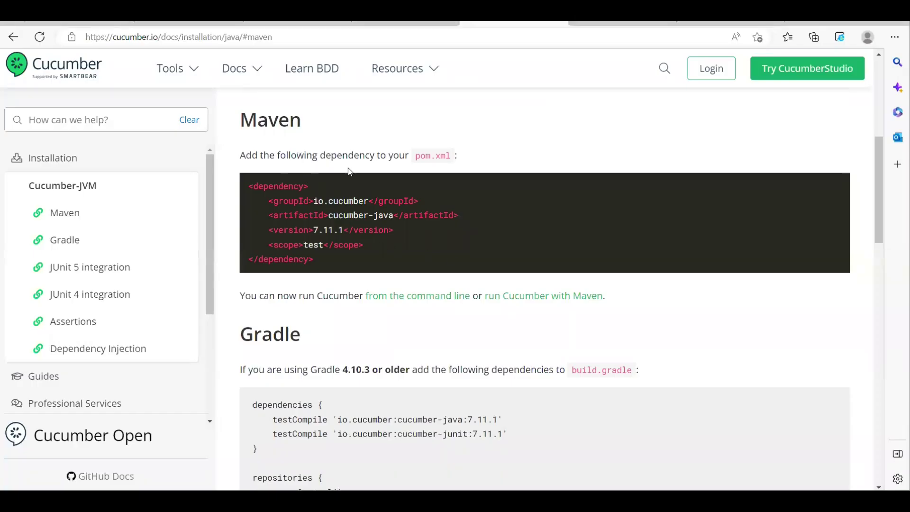
{"action": "left_click_drag", "start_coordinate": [254, 186], "coordinate": [249, 186]}
{"action": "left_click_drag", "start_coordinate": [295, 243], "coordinate": [314, 261]}
{"action": "key", "text": "ctrl+c"}
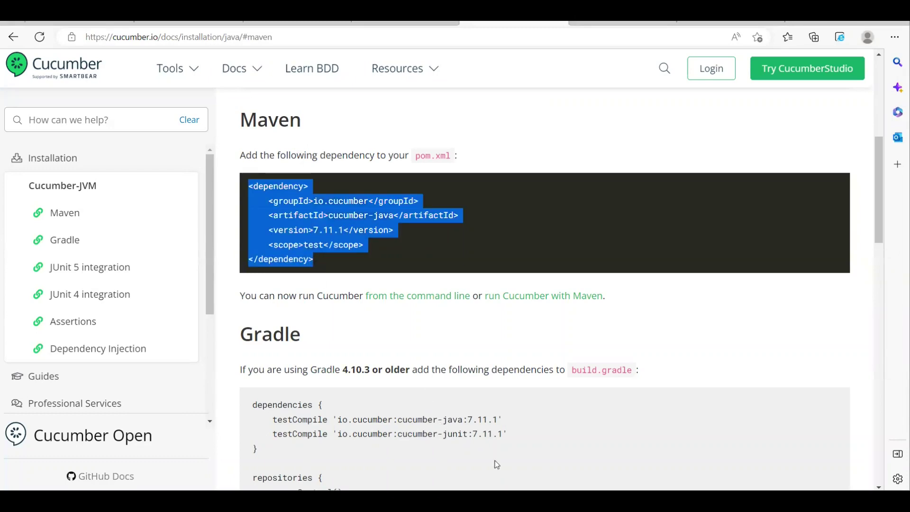
- View the cucumber-java artifact page on MvnRepository, and in Eclipse paste the copied cucumber-java 7.11.1 dependency after the junit dependency in pom.xml
{"action": "left_click", "coordinate": [706, 24]}
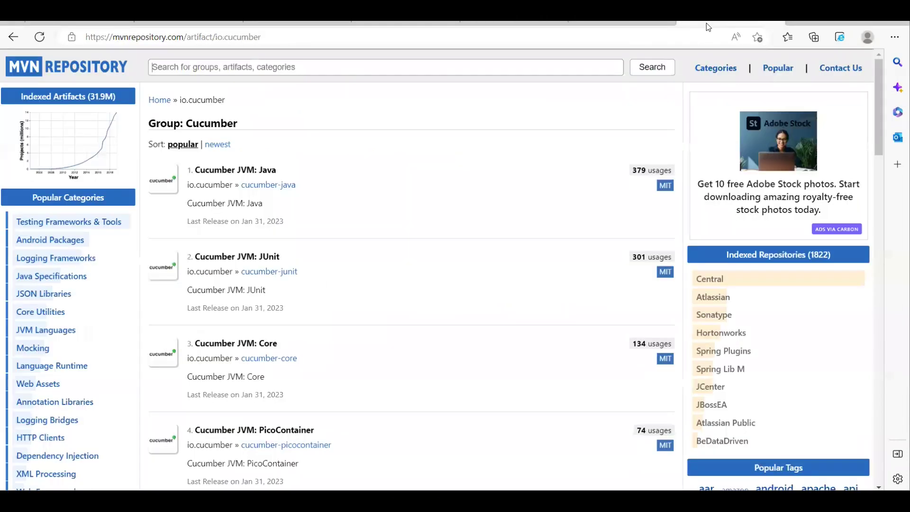
{"action": "left_click", "coordinate": [284, 185]}
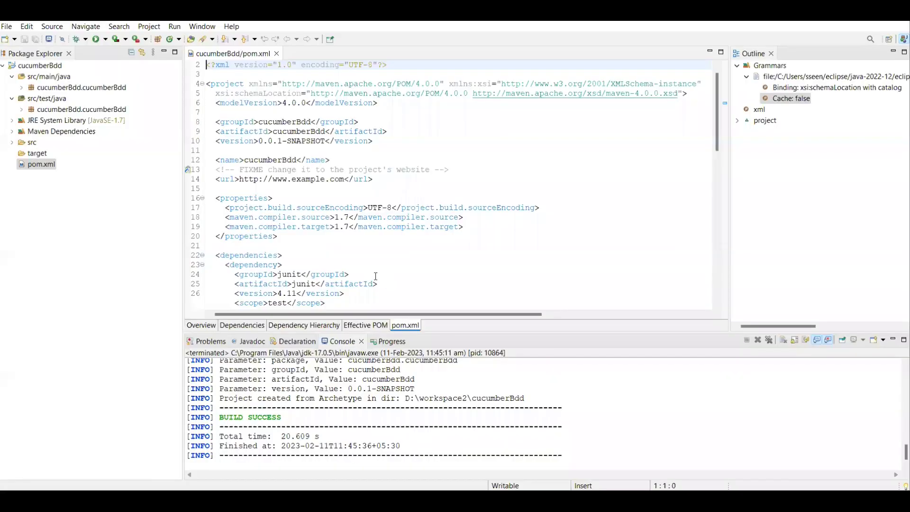
{"action": "scroll", "coordinate": [376, 276], "scroll_direction": "down", "scroll_amount": 2}
{"action": "left_click", "coordinate": [313, 253]}
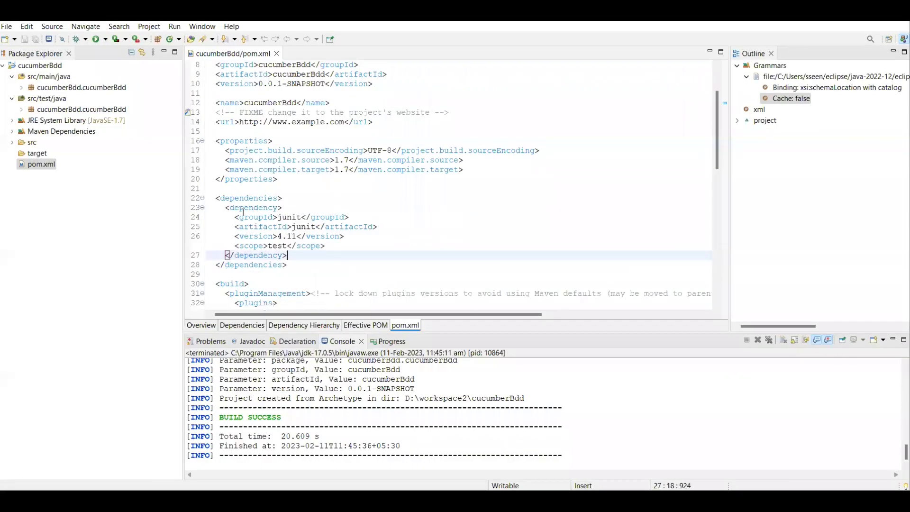
{"action": "left_click", "coordinate": [289, 203]}
{"action": "left_click", "coordinate": [296, 254]}
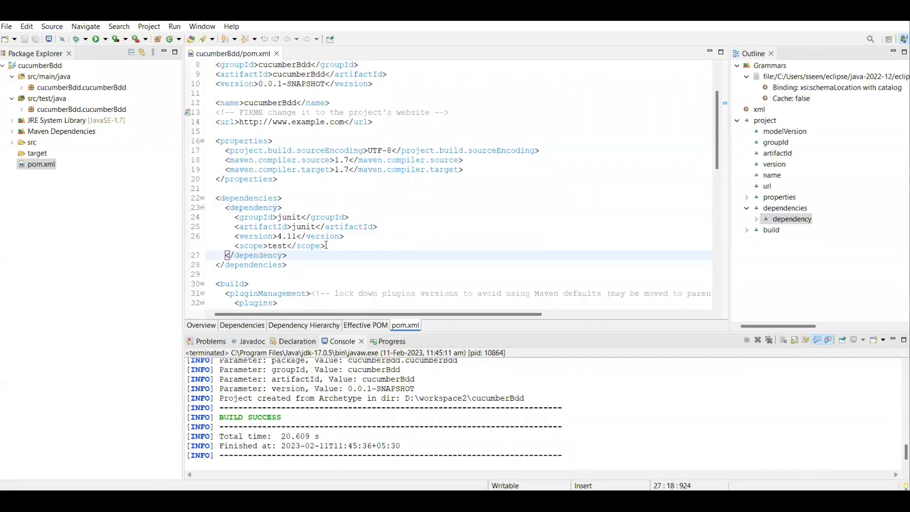
{"action": "scroll", "coordinate": [326, 245], "scroll_direction": "down", "scroll_amount": 2}
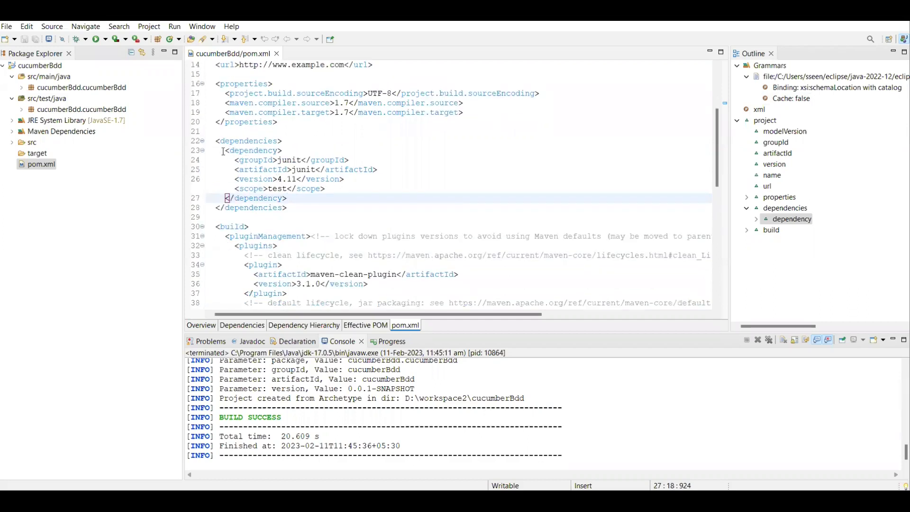
{"action": "left_click_drag", "start_coordinate": [225, 151], "coordinate": [298, 199]}
{"action": "left_click", "coordinate": [298, 200]}
{"action": "key", "text": "Return"}
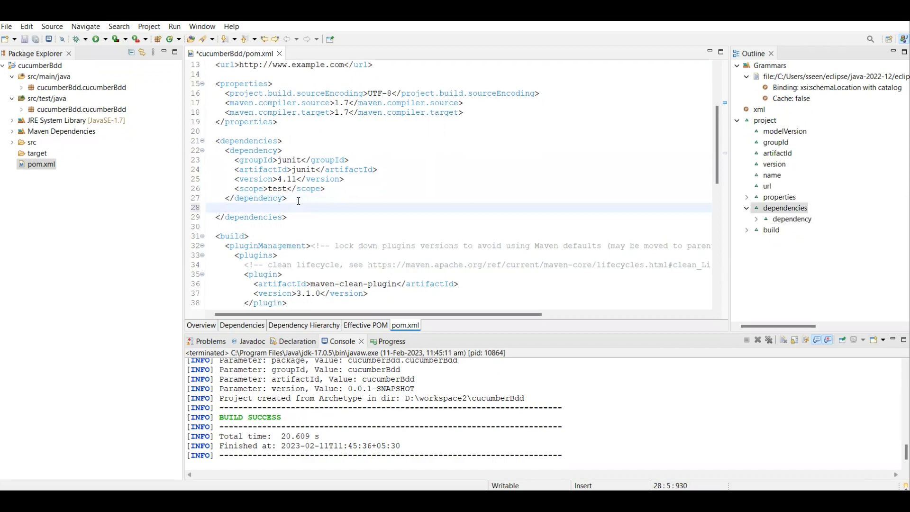
{"action": "key", "text": "ctrl+v"}
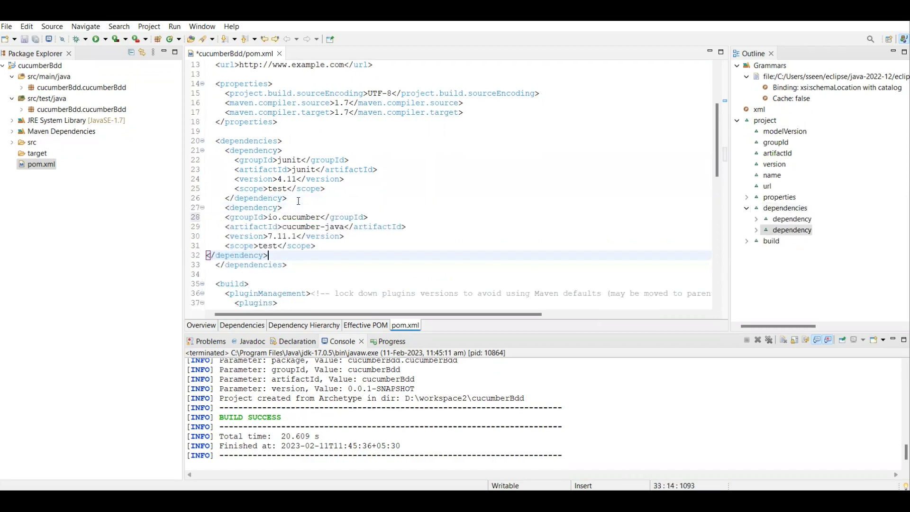
- Reformat the whole pom.xml and add a blank line after both the junit and the cucumber-java dependency blocks
{"action": "left_click", "coordinate": [299, 201]}
{"action": "key", "text": "ctrl+a"}
{"action": "key", "text": "ctrl+shift+f"}
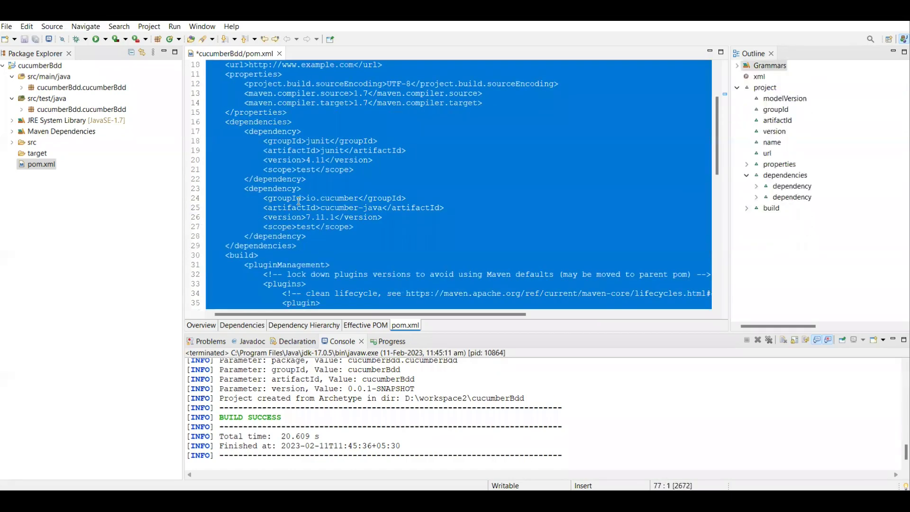
{"action": "left_click", "coordinate": [330, 182]}
{"action": "key", "text": "Return"}
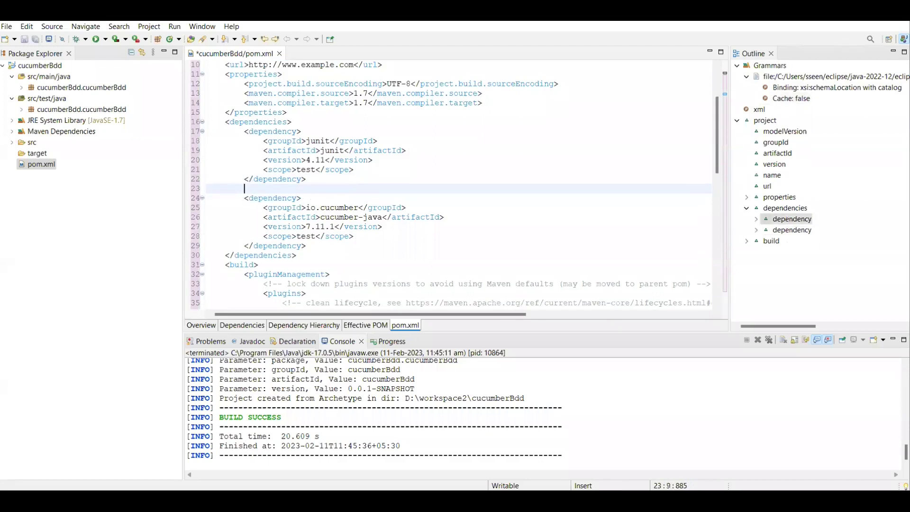
{"action": "left_click", "coordinate": [320, 246]}
{"action": "key", "text": "Return"}
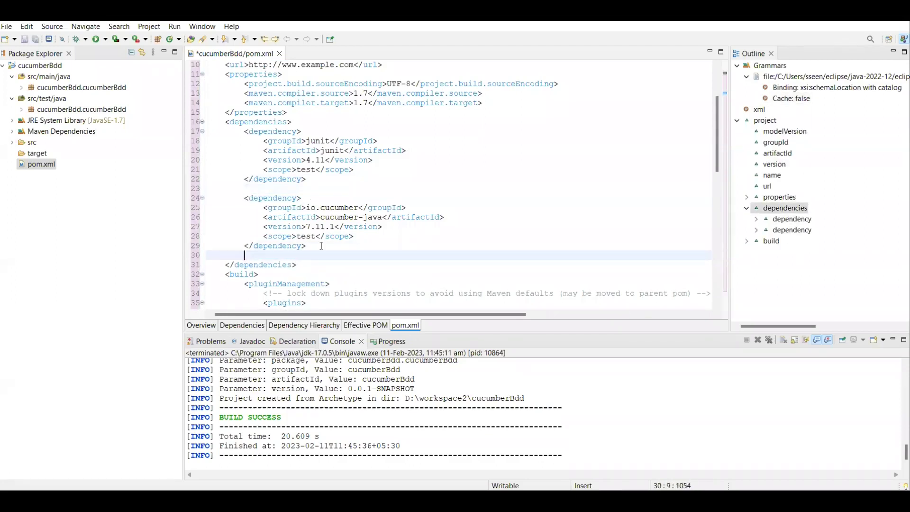
{"action": "key", "text": "shift+Up"}
{"action": "key", "text": "shift+Up"}
{"action": "key", "text": "shift+Up"}
{"action": "key", "text": "shift+Up"}
{"action": "key", "text": "shift+Up"}
{"action": "key", "text": "shift+Up"}
{"action": "left_click", "coordinate": [382, 255]}
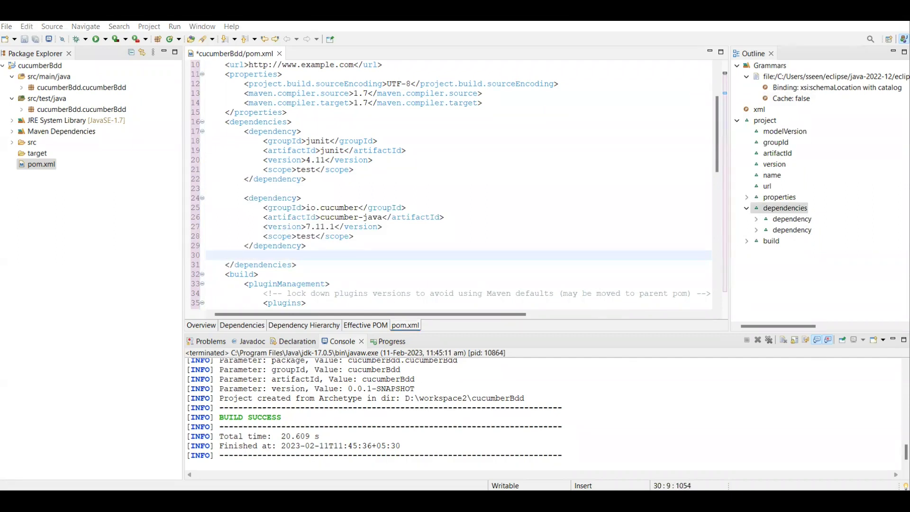
- Switch to the browser and copy the Maven dependency snippet of cucumber-junit version 7.11.1 from MvnRepository
{"action": "key", "text": "alt+Tab"}
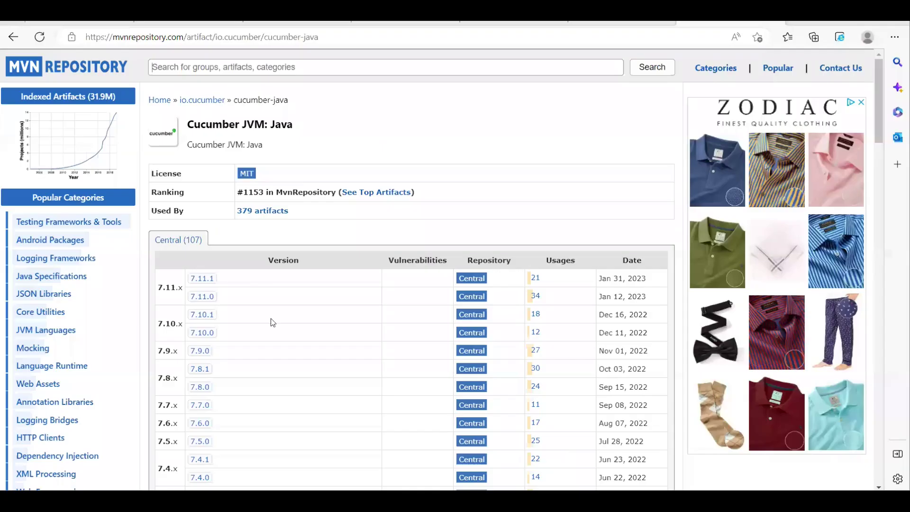
{"action": "left_click", "coordinate": [202, 101]}
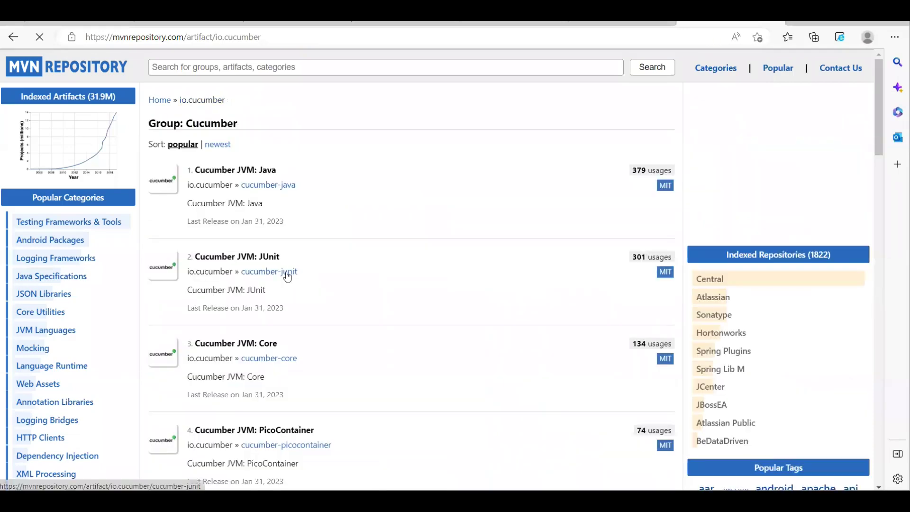
{"action": "left_click", "coordinate": [287, 277]}
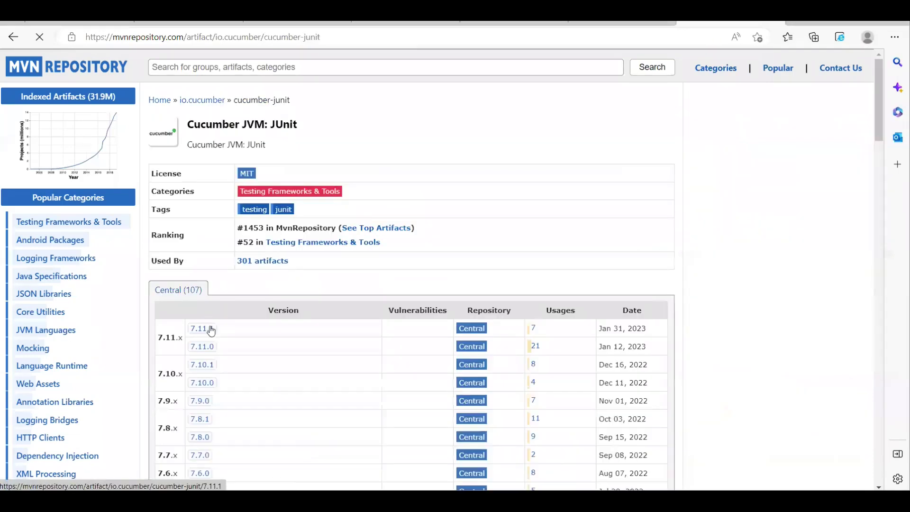
{"action": "left_click", "coordinate": [210, 330]}
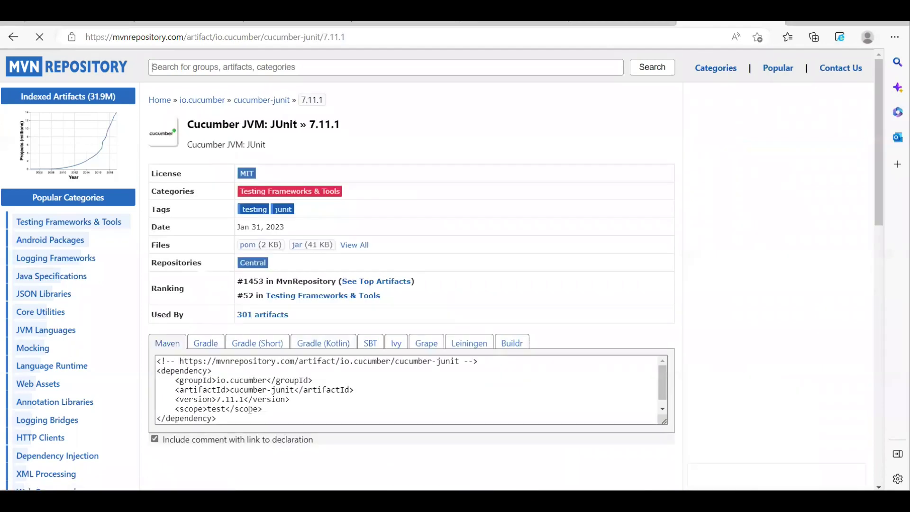
{"action": "left_click", "coordinate": [249, 409]}
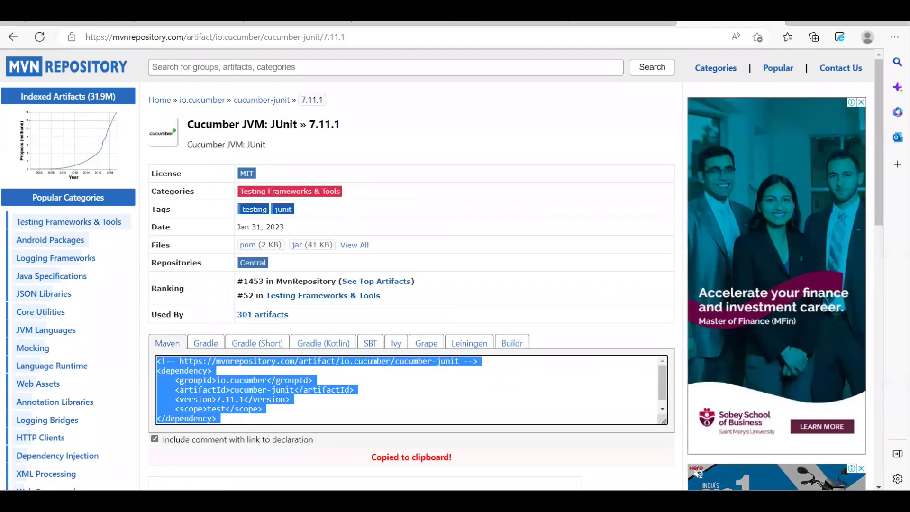
- Switch to Eclipse, paste the cucumber-junit dependency below the cucumber-java one in pom.xml, and remove its repository link comment
{"action": "key", "text": "alt+Tab"}
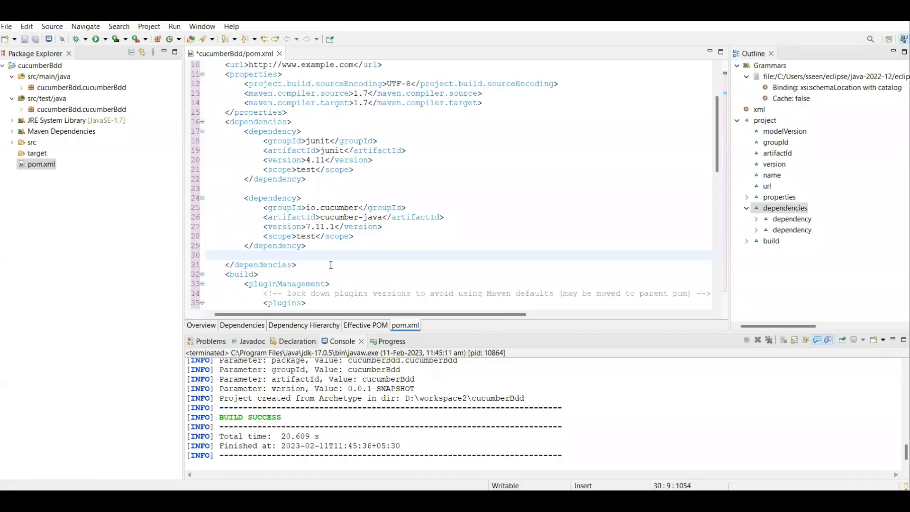
{"action": "key", "text": "ctrl+v"}
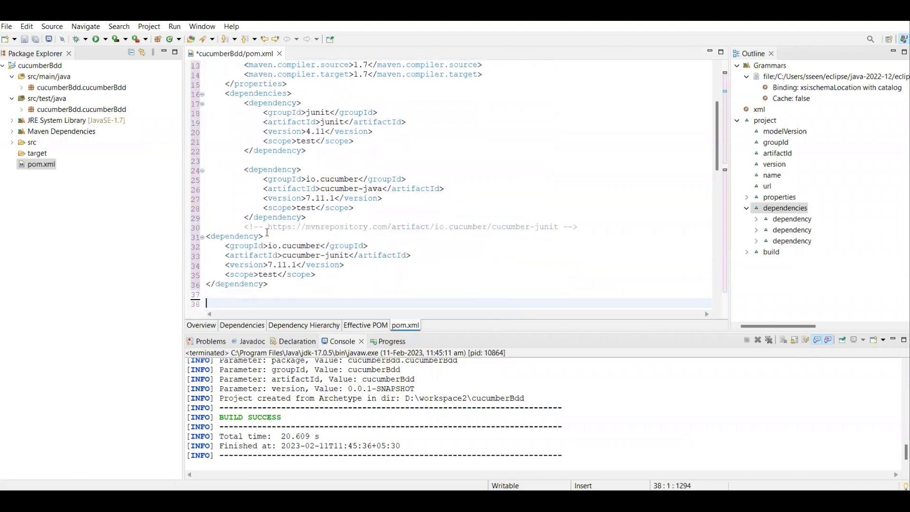
{"action": "left_click_drag", "start_coordinate": [238, 227], "coordinate": [584, 227]}
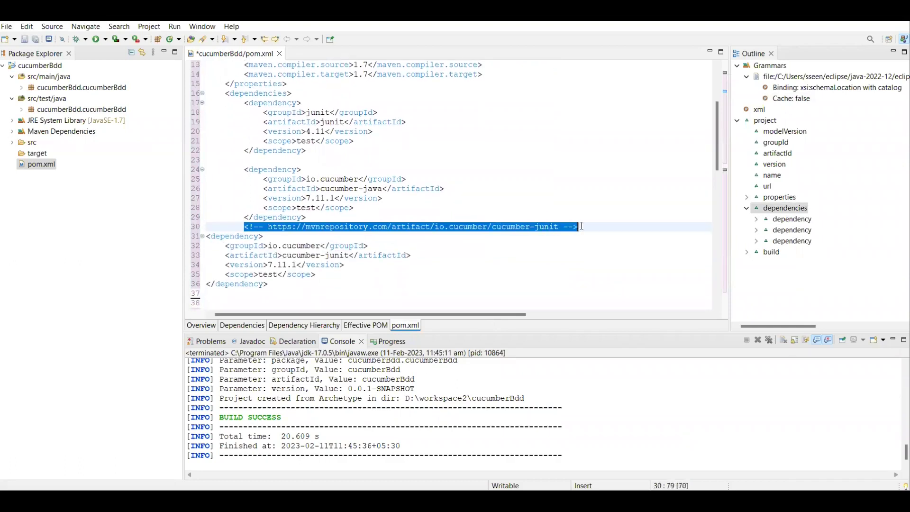
{"action": "key", "text": "BackSpace"}
- Reformat pom.xml, separate the three dependency blocks with blank lines, and save the file
{"action": "key", "text": "ctrl+a"}
{"action": "key", "text": "ctrl+shift+f"}
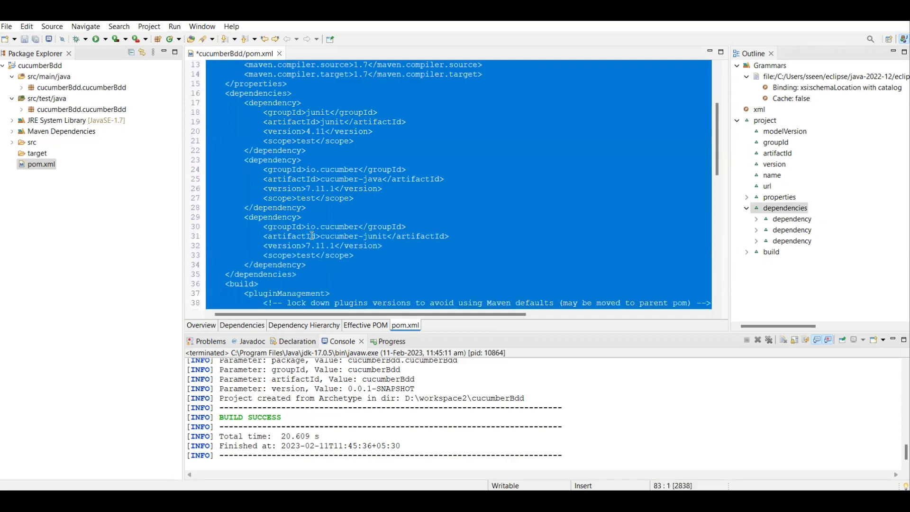
{"action": "left_click", "coordinate": [313, 206]}
{"action": "key", "text": "Return"}
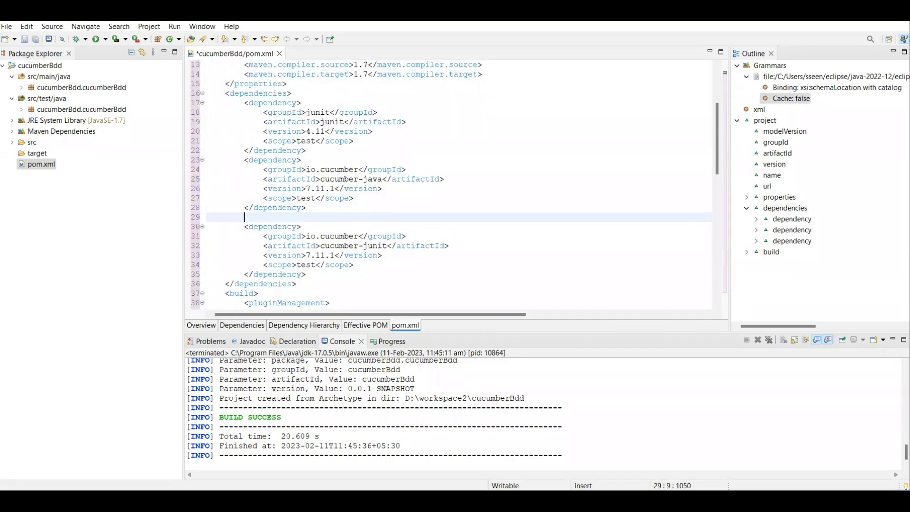
{"action": "left_click", "coordinate": [320, 152]}
{"action": "key", "text": "Return"}
{"action": "key", "text": "ctrl+s"}
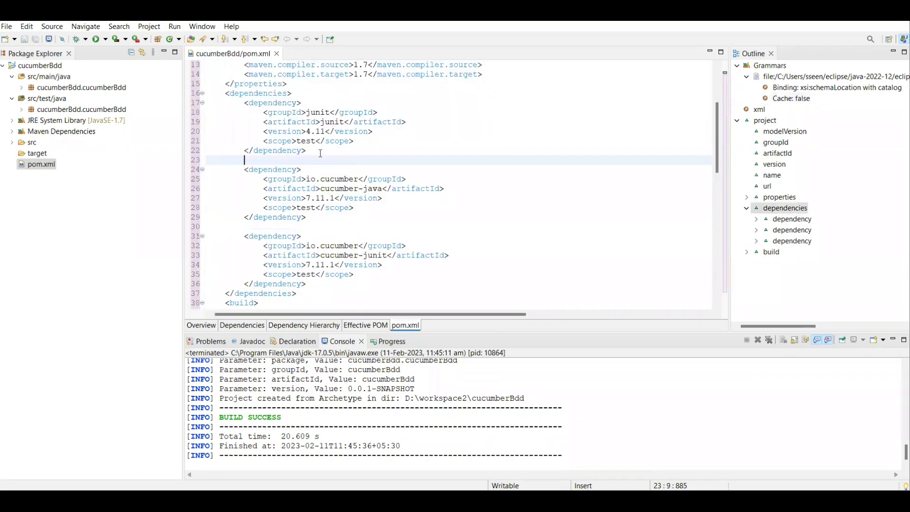
- Review the cucumber-java and cucumber-junit artifact IDs in pom.xml and examine the libraries under Maven Dependencies in the project tree
{"action": "left_click", "coordinate": [322, 188]}
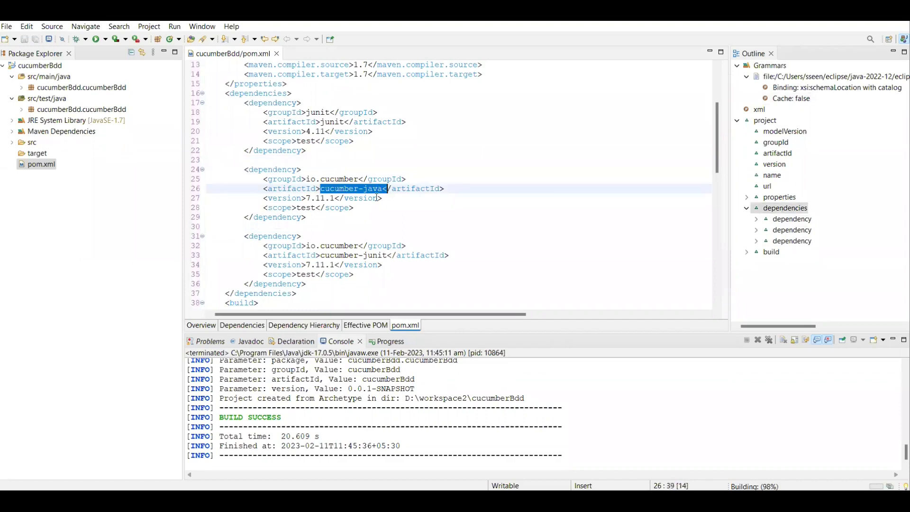
{"action": "left_click", "coordinate": [321, 254]}
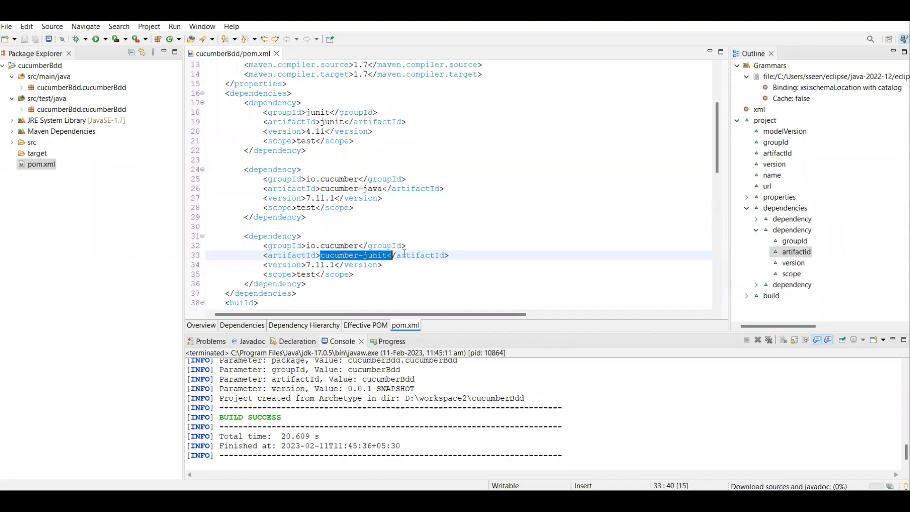
{"action": "left_click", "coordinate": [511, 218]}
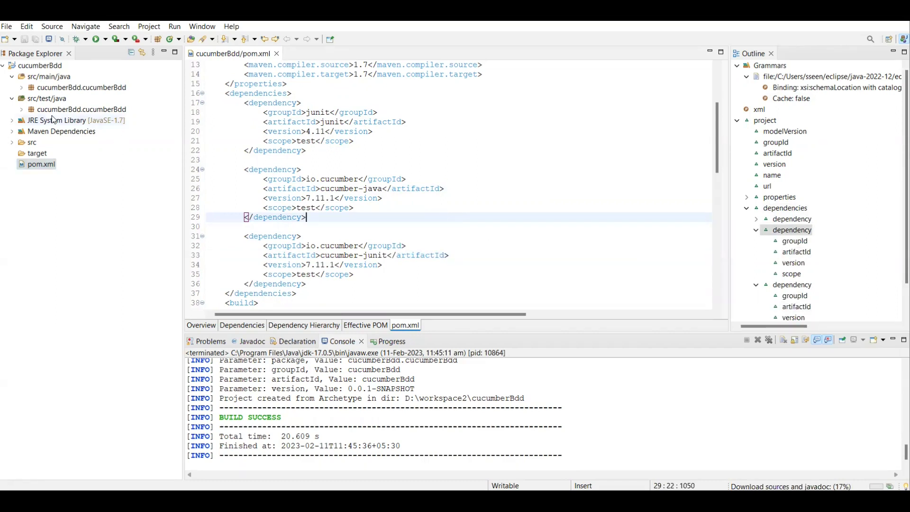
{"action": "left_click", "coordinate": [12, 132]}
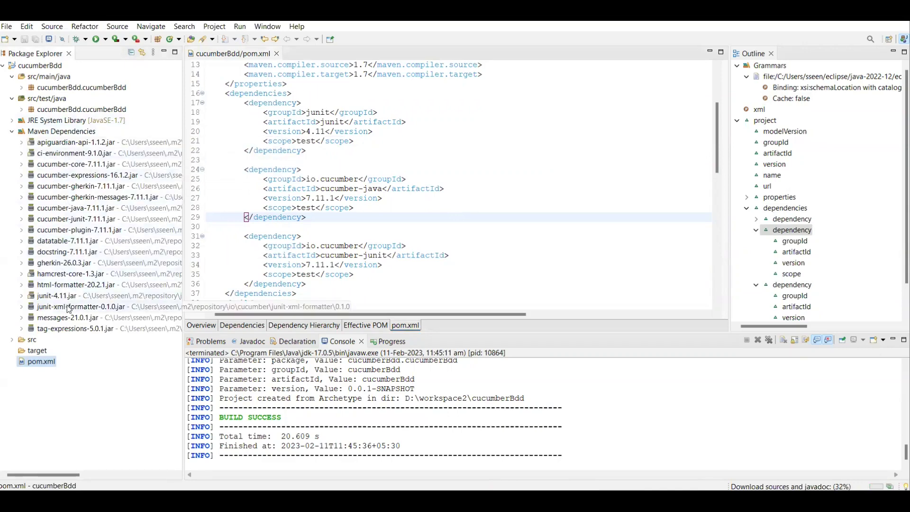
{"action": "left_click", "coordinate": [12, 132]}
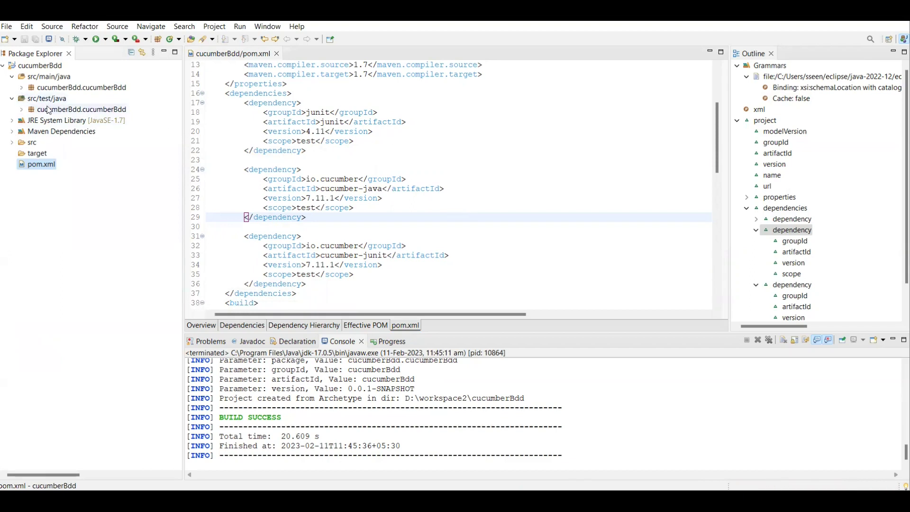
- Delete the cucumberBdd.cucumberBdd package from both src/test/java and src/main/java
{"action": "left_click", "coordinate": [66, 113]}
{"action": "right_click", "coordinate": [67, 113]}
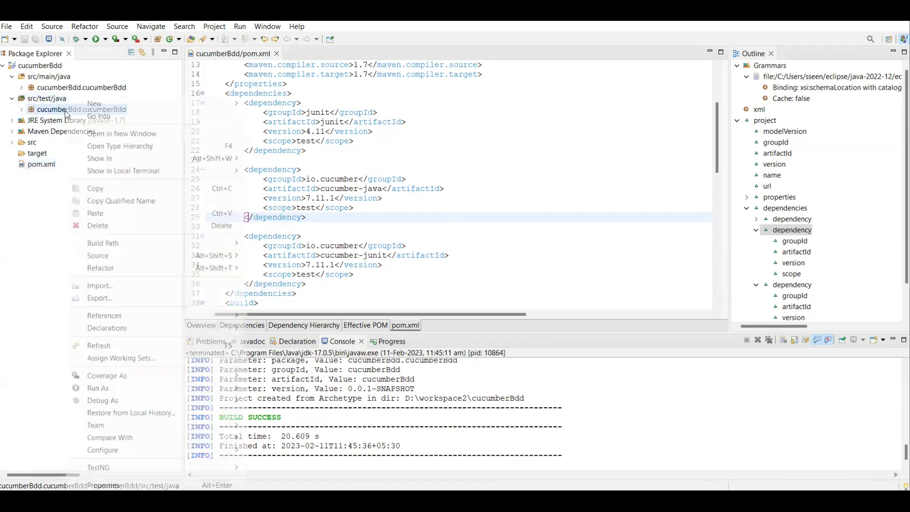
{"action": "left_click", "coordinate": [125, 226]}
{"action": "left_click", "coordinate": [517, 270]}
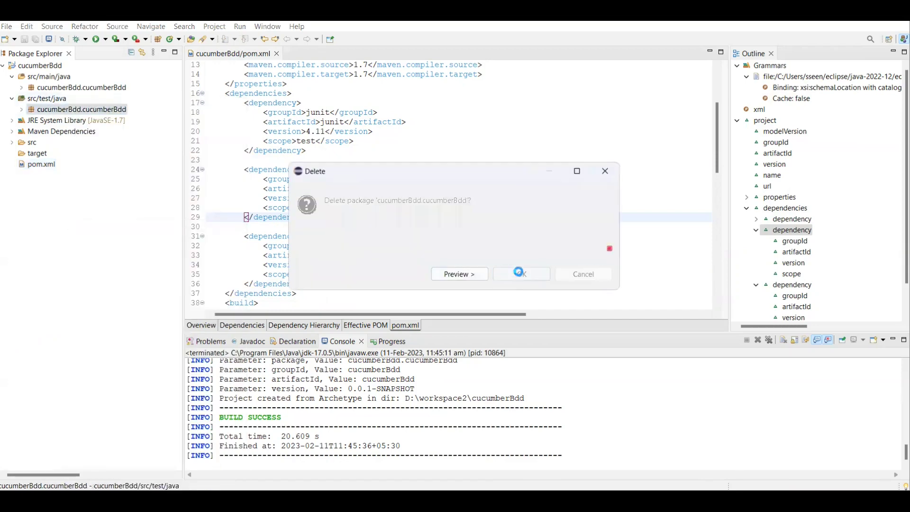
{"action": "right_click", "coordinate": [102, 91]}
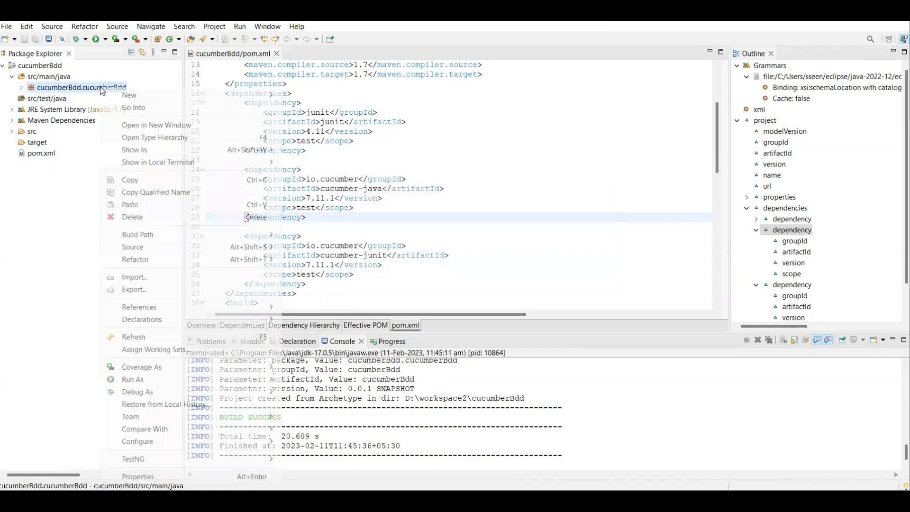
{"action": "left_click", "coordinate": [133, 216]}
{"action": "left_click", "coordinate": [511, 275]}
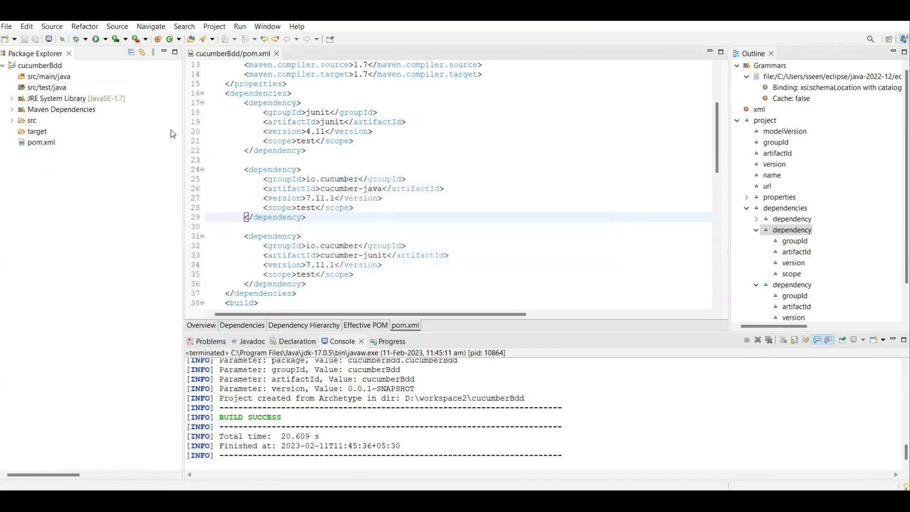
- Examine the scope element of the cucumber-junit dependency and review the dependency list in pom.xml
{"action": "left_click", "coordinate": [416, 220]}
{"action": "scroll", "coordinate": [417, 220], "scroll_direction": "down", "scroll_amount": 1}
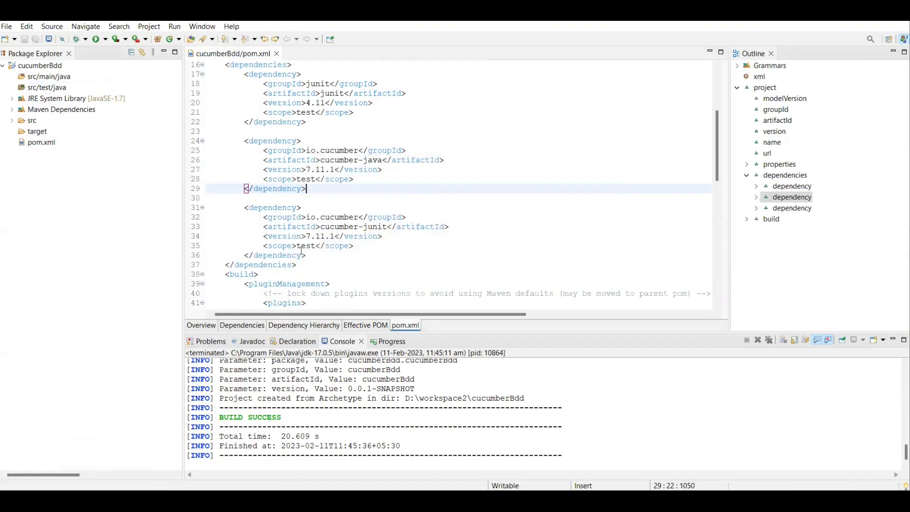
{"action": "left_click_drag", "start_coordinate": [265, 246], "coordinate": [356, 245]}
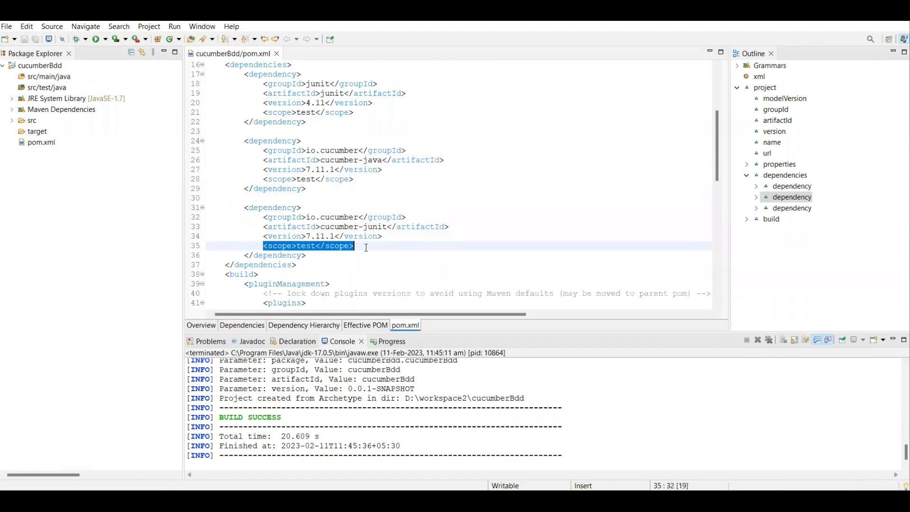
{"action": "left_click", "coordinate": [403, 258]}
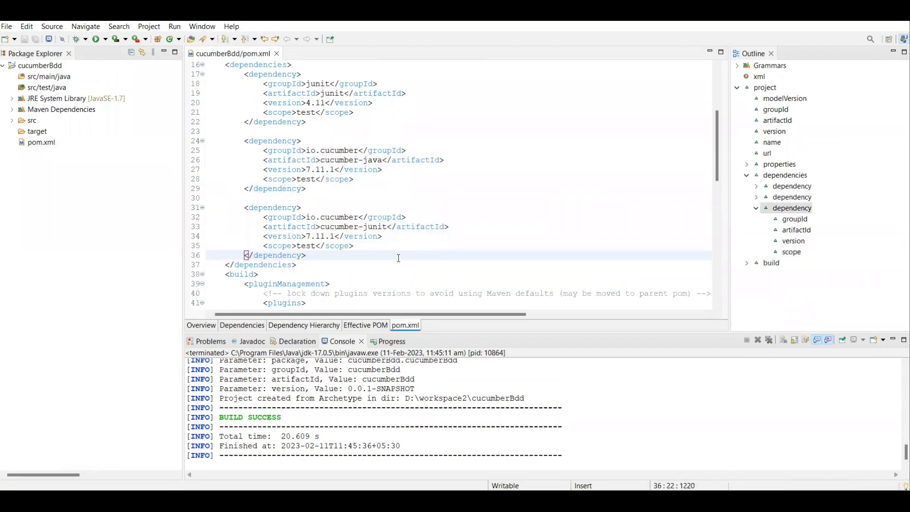
{"action": "scroll", "coordinate": [398, 257], "scroll_direction": "up", "scroll_amount": 1}
{"action": "scroll", "coordinate": [398, 258], "scroll_direction": "up", "scroll_amount": 1}
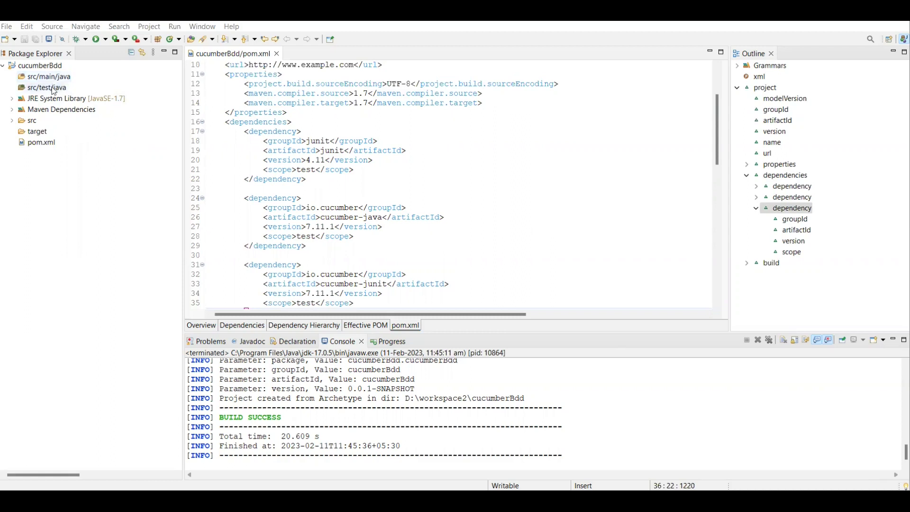
- Narrow the Package Explorer and create a package named features in the src/test/java source folder
{"action": "left_click_drag", "start_coordinate": [184, 127], "coordinate": [161, 127]}
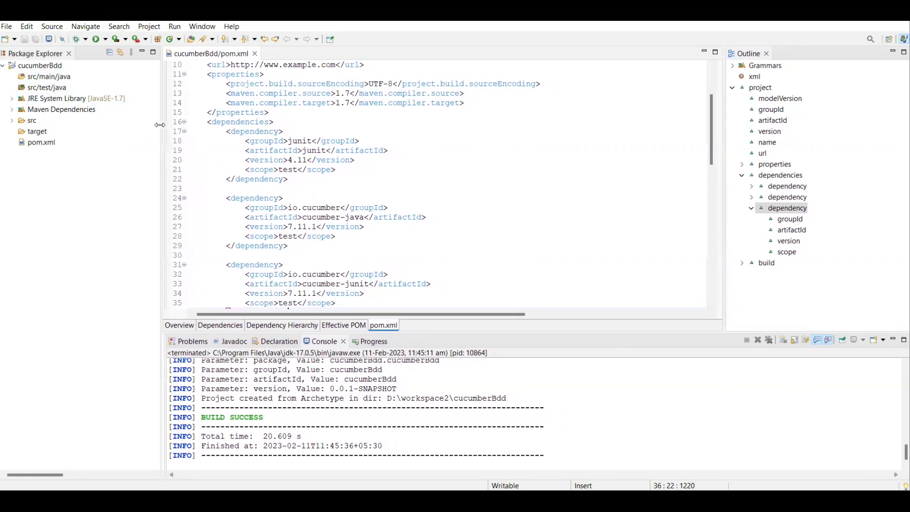
{"action": "right_click", "coordinate": [52, 93]}
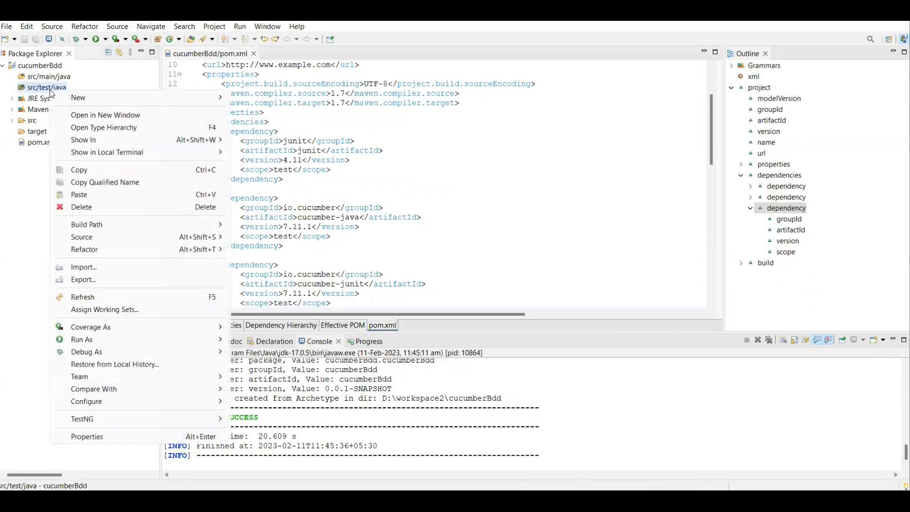
{"action": "mouse_move", "coordinate": [142, 98]}
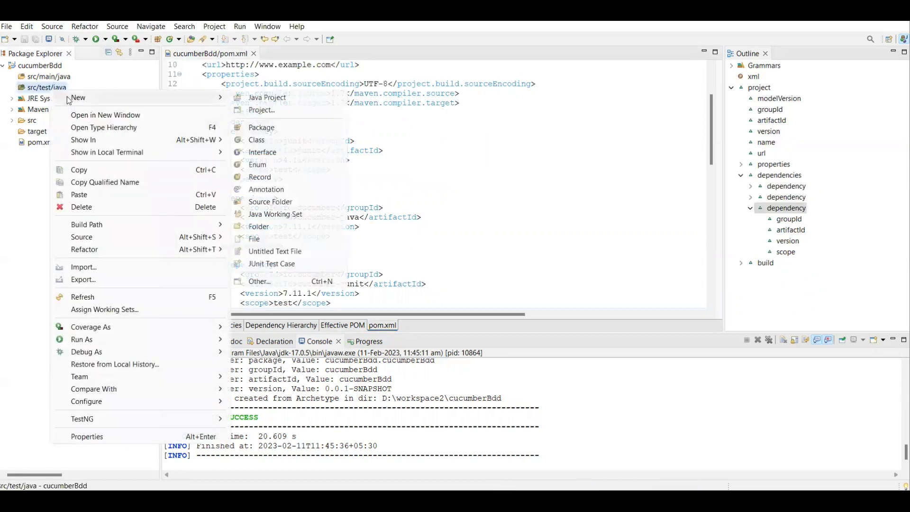
{"action": "left_click", "coordinate": [260, 129]}
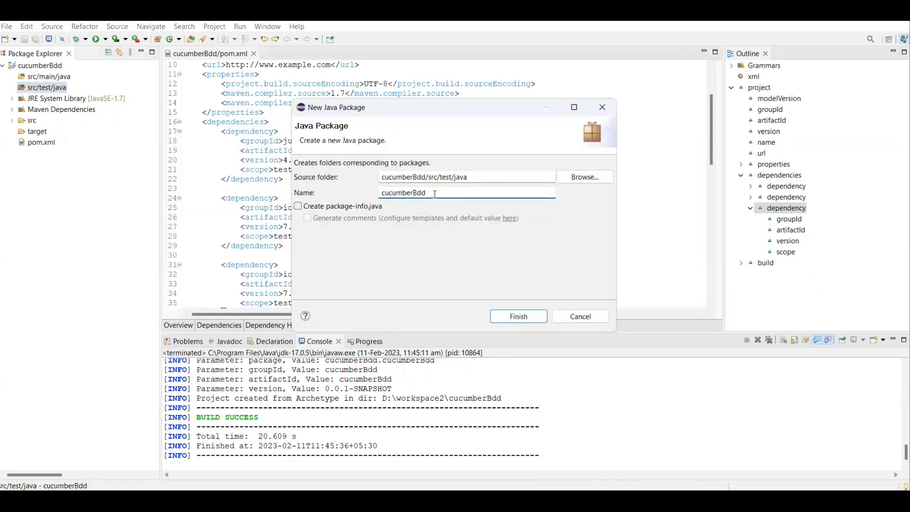
{"action": "left_click_drag", "start_coordinate": [435, 194], "coordinate": [325, 193]}
{"action": "type", "text": "features"}
{"action": "left_click", "coordinate": [513, 316]}
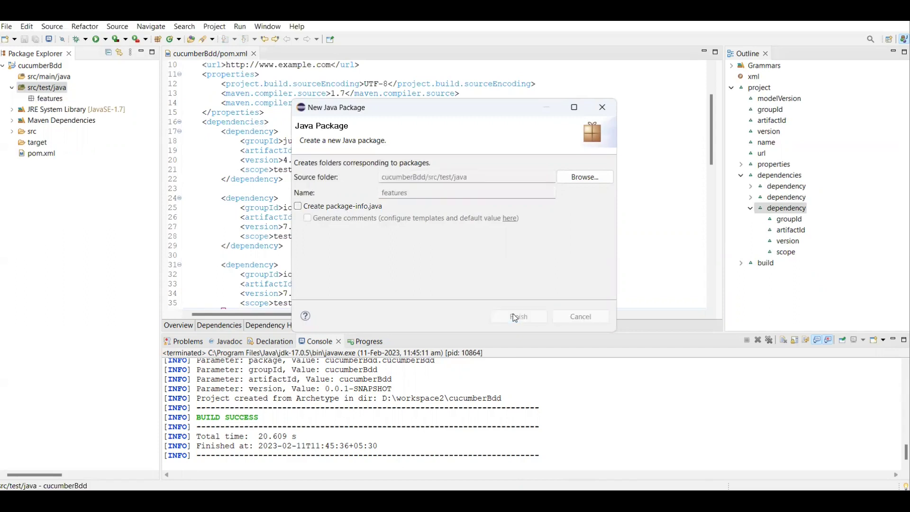
- Start creating a new general file inside the features package
{"action": "right_click", "coordinate": [55, 102]}
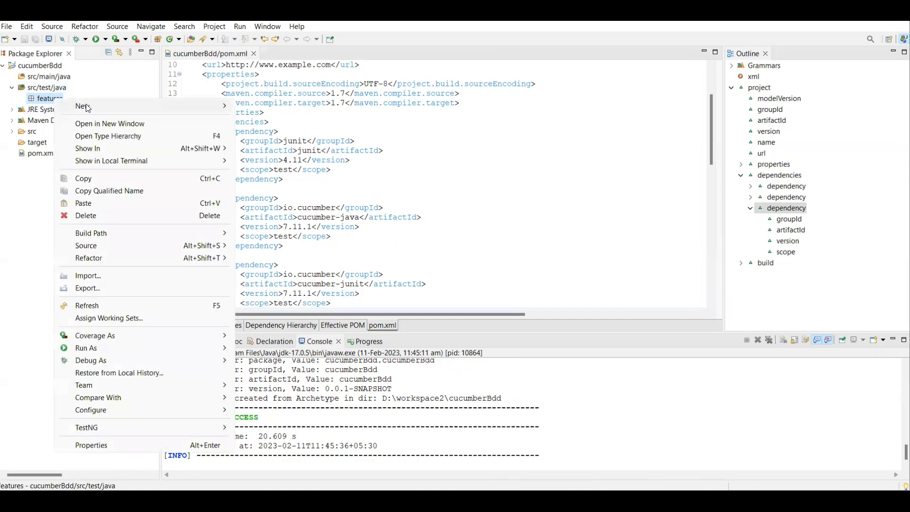
{"action": "mouse_move", "coordinate": [94, 106]}
{"action": "left_click", "coordinate": [264, 247]}
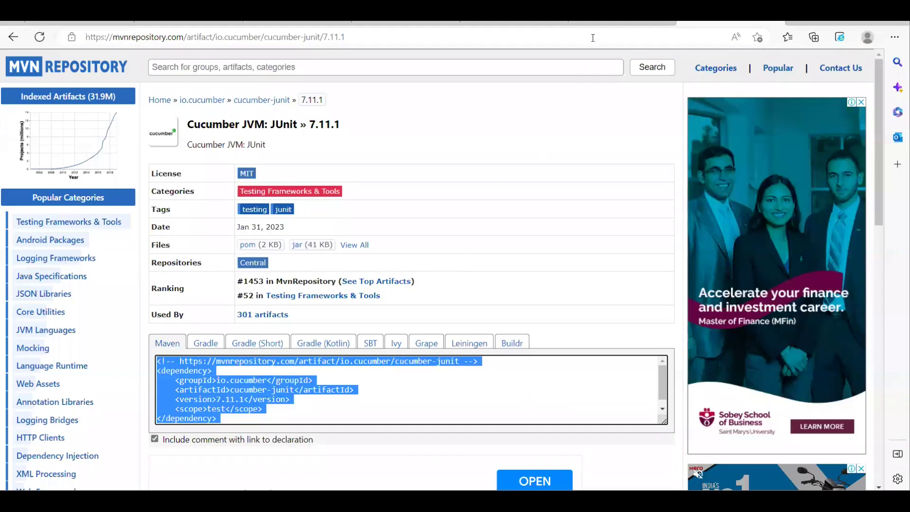
- Switch to the browser, find the Selenium WebDriver example in the Cucumber browser automation guide, and examine the "Finding some cheese" scenario
{"action": "left_click", "coordinate": [593, 24]}
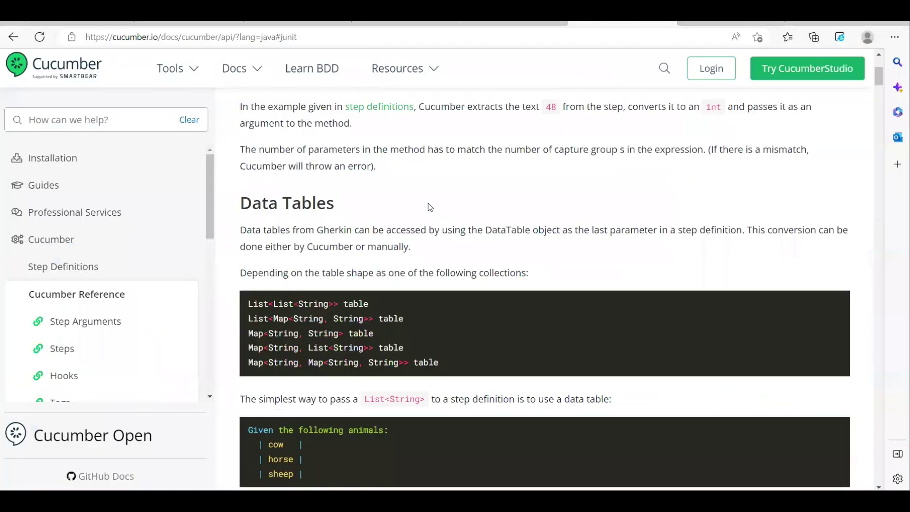
{"action": "left_click", "coordinate": [532, 24]}
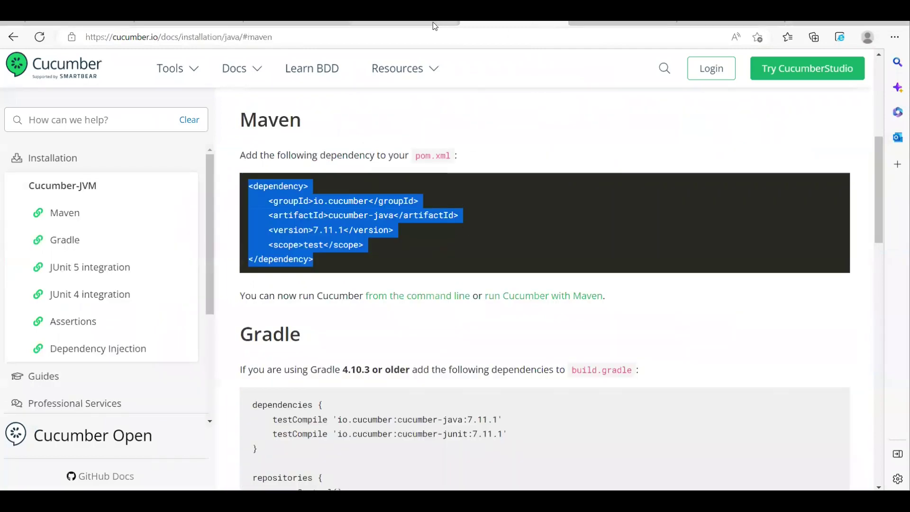
{"action": "left_click", "coordinate": [405, 24]}
{"action": "scroll", "coordinate": [382, 248], "scroll_direction": "down", "scroll_amount": 3}
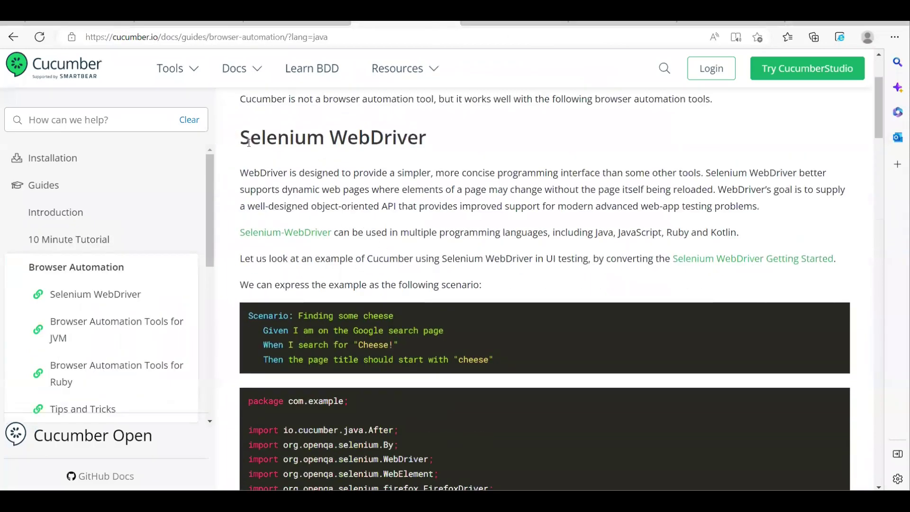
{"action": "scroll", "coordinate": [458, 218], "scroll_direction": "down", "scroll_amount": 3}
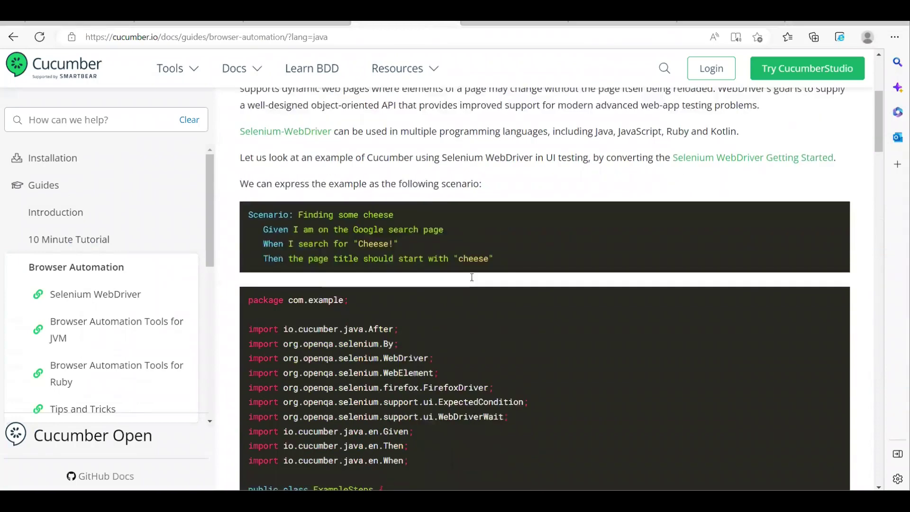
{"action": "scroll", "coordinate": [455, 218], "scroll_direction": "up", "scroll_amount": 1}
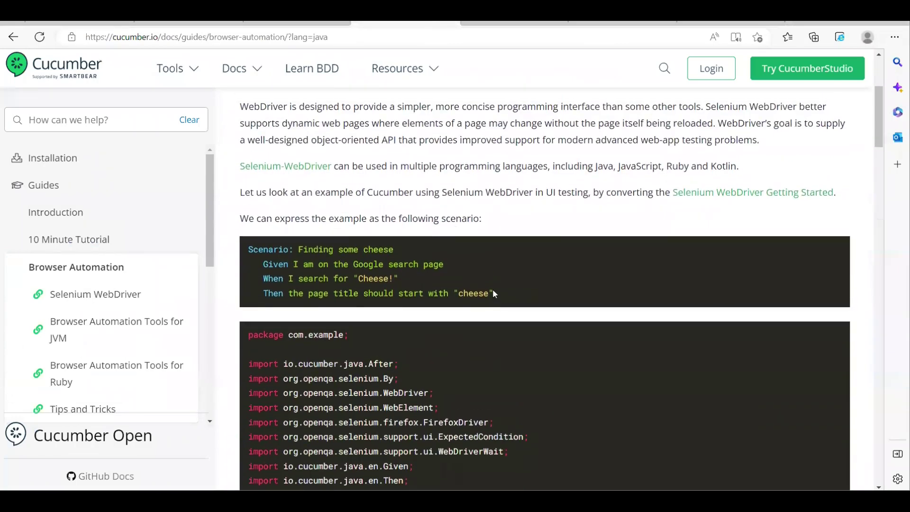
{"action": "left_click_drag", "start_coordinate": [493, 293], "coordinate": [244, 249]}
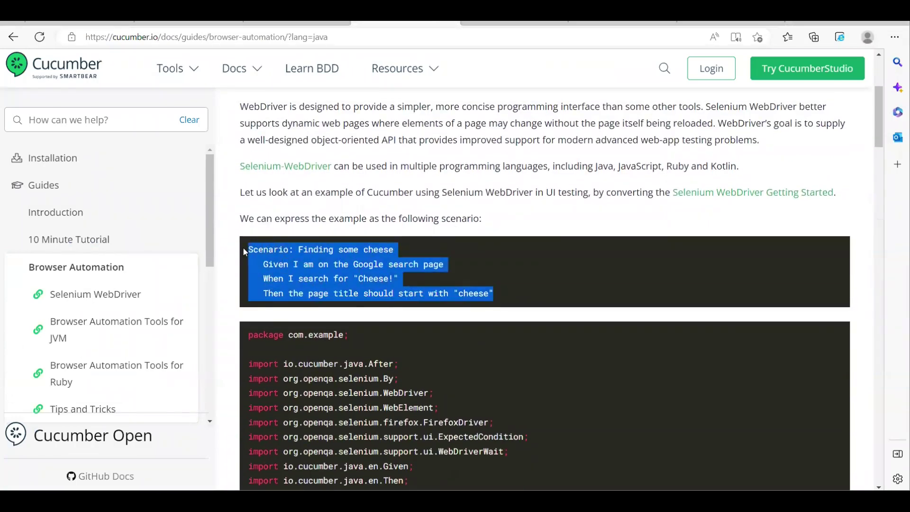
{"action": "key", "text": "alt+Tab"}
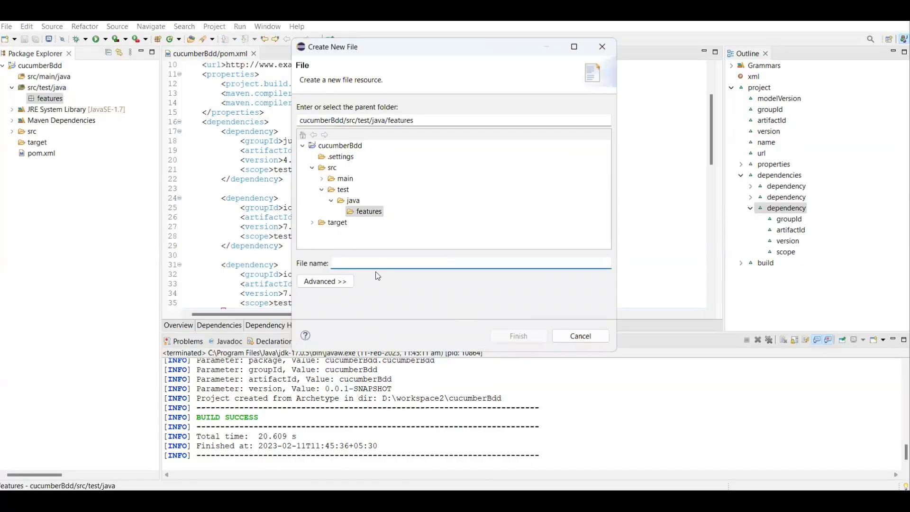
{"action": "key", "text": "alt+Tab"}
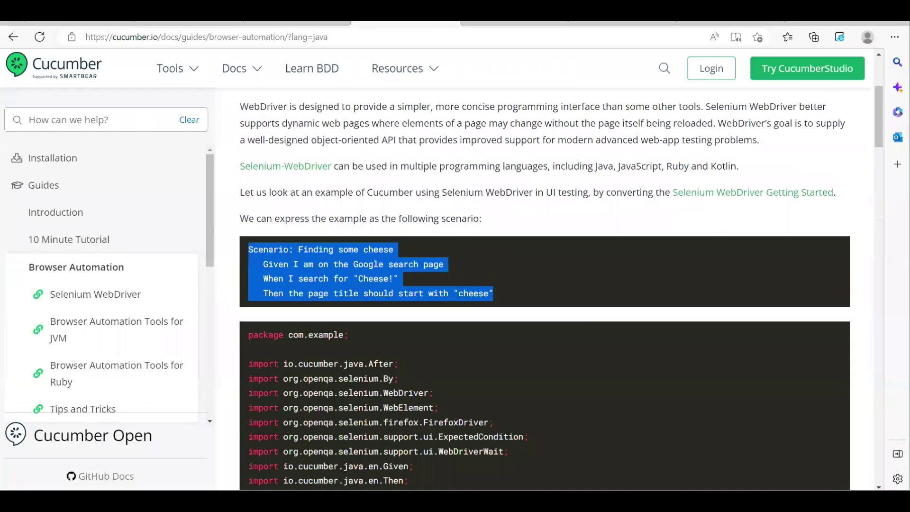
- Return to Eclipse, create the new file as google.feature, and dismiss the Marketplace editor suggestion
{"action": "key", "text": "alt+Tab"}
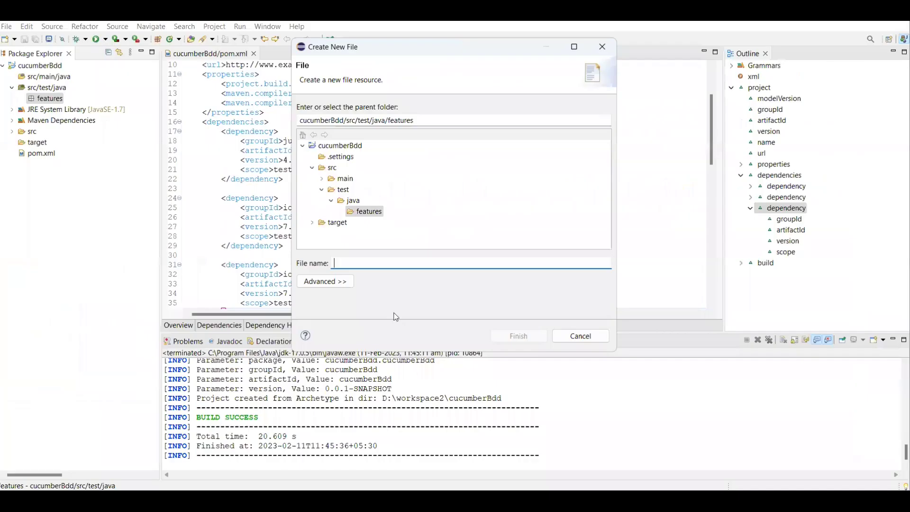
{"action": "type", "text": "google"}
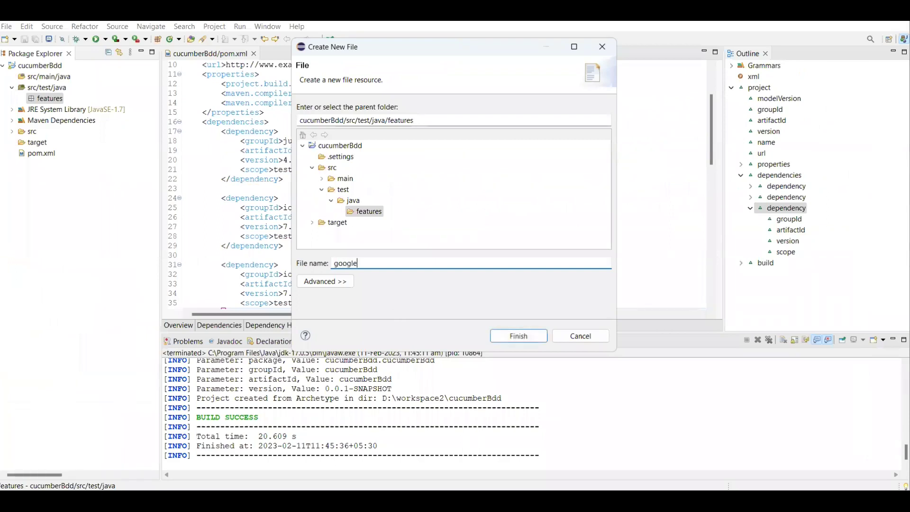
{"action": "type", "text": ".feature"}
{"action": "left_click", "coordinate": [513, 337]}
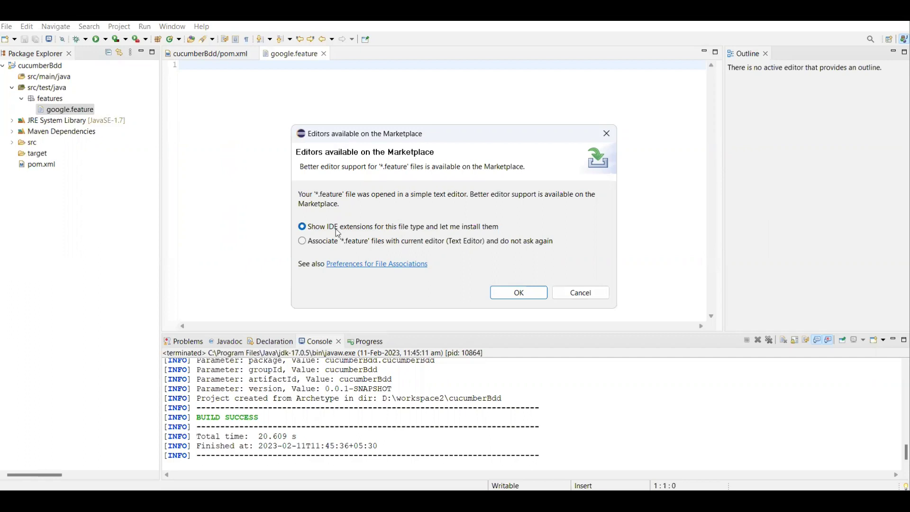
{"action": "left_click", "coordinate": [572, 297]}
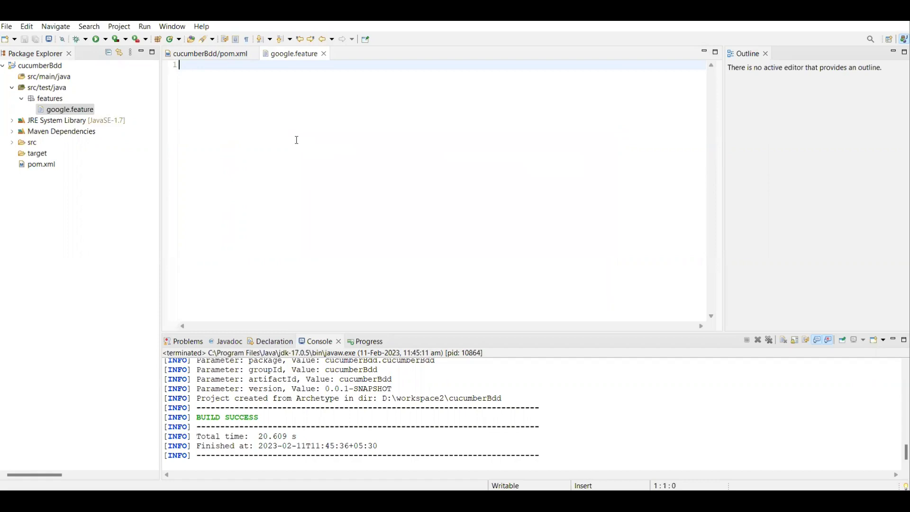
- Open the Eclipse Marketplace and search it for Cucumber
{"action": "left_click", "coordinate": [179, 29]}
{"action": "mouse_move", "coordinate": [202, 27]}
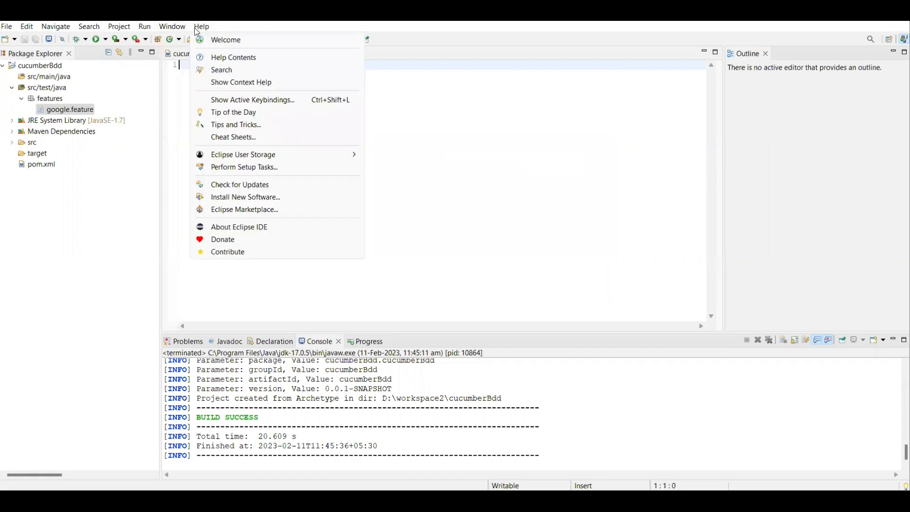
{"action": "left_click", "coordinate": [263, 210]}
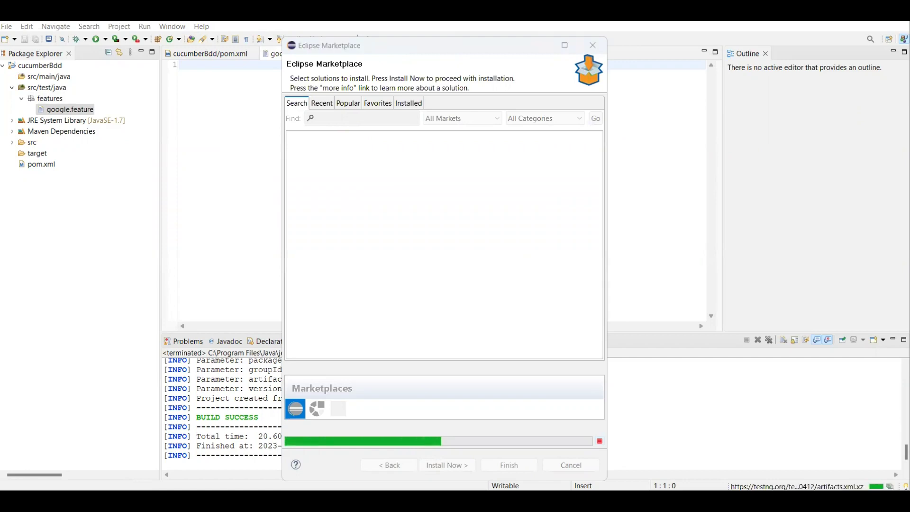
{"action": "left_click", "coordinate": [368, 120]}
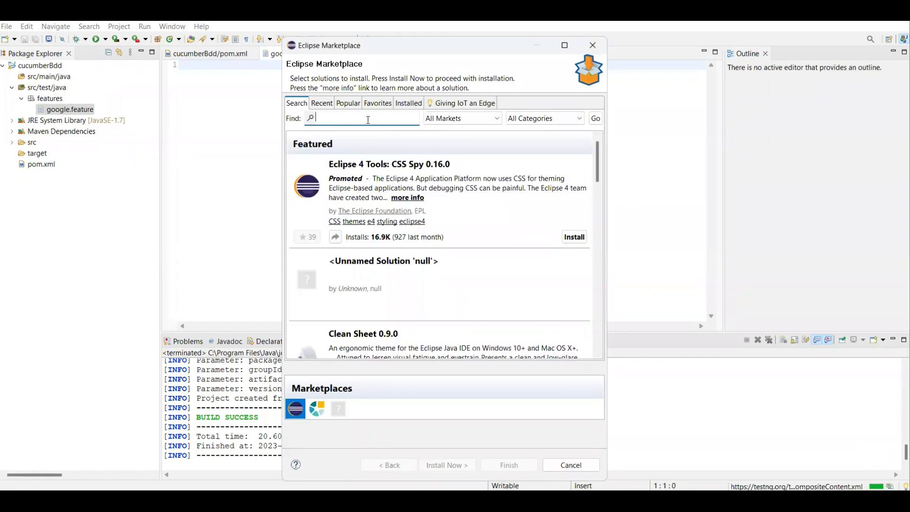
{"action": "type", "text": "Cucumber"}
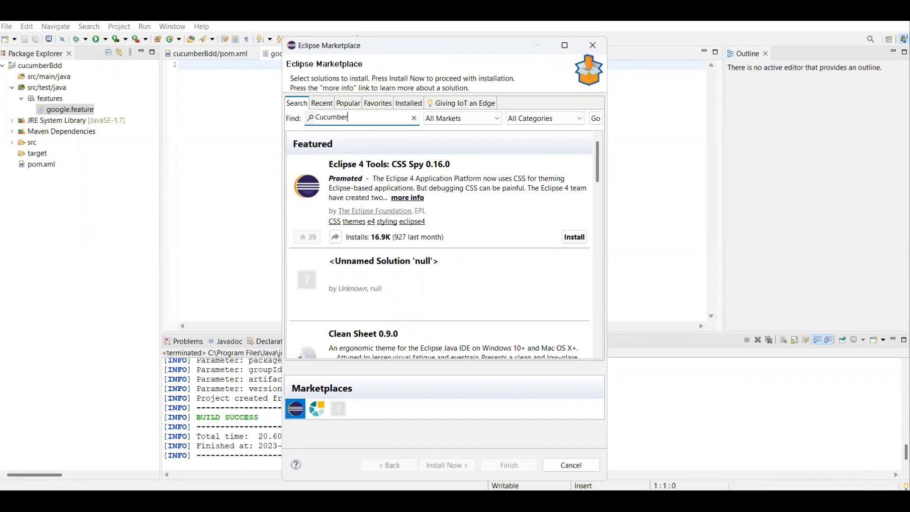
{"action": "key", "text": "Return"}
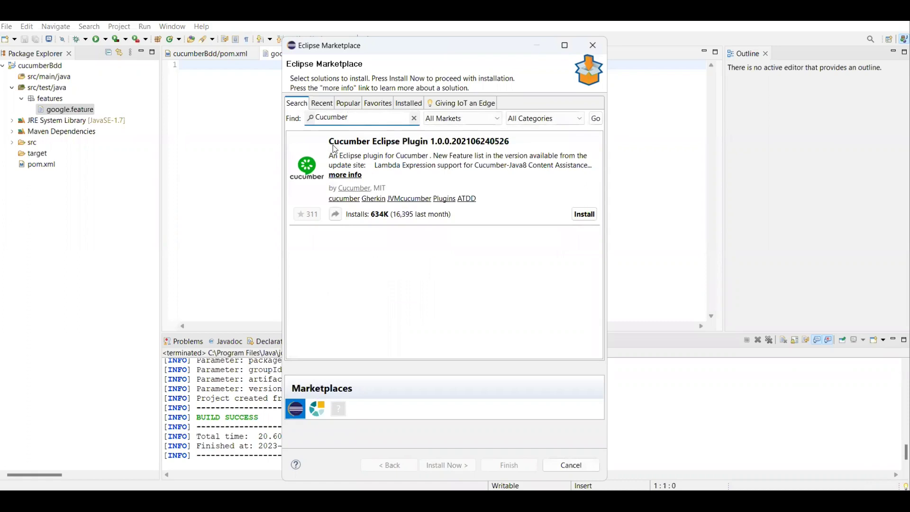
- Install the Cucumber Eclipse Plugin and trust all of its unsigned content
{"action": "left_click", "coordinate": [579, 218]}
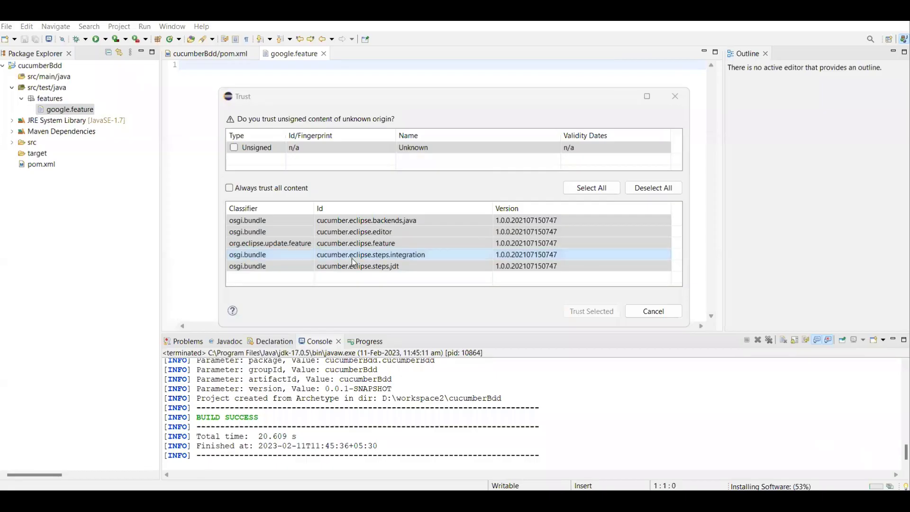
{"action": "left_click", "coordinate": [603, 187]}
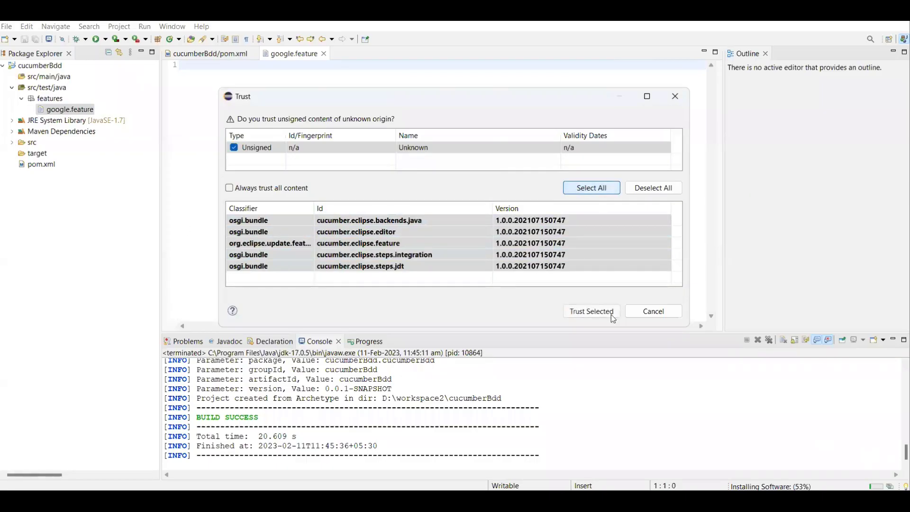
{"action": "left_click", "coordinate": [610, 312]}
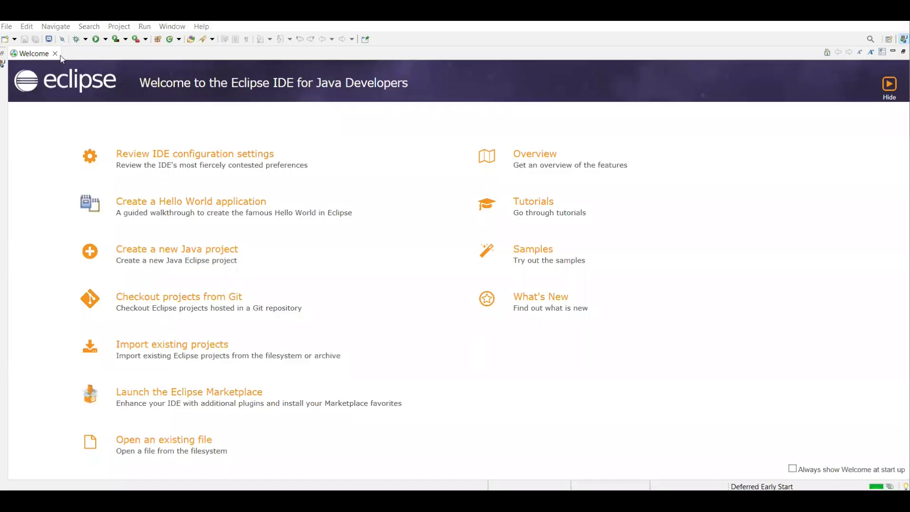
- Close the Welcome page and expand the cucumberBdd project down to the contents of the features package
{"action": "left_click", "coordinate": [56, 53]}
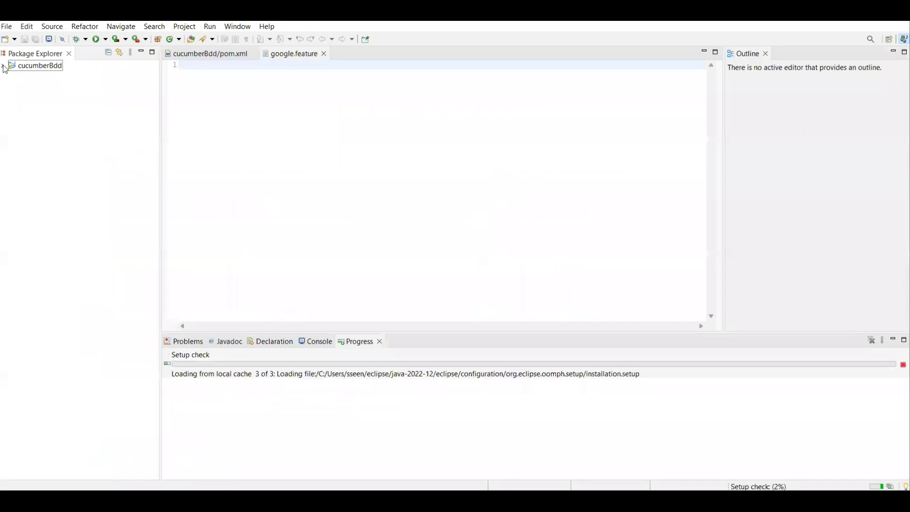
{"action": "left_click", "coordinate": [3, 66]}
{"action": "left_click", "coordinate": [3, 66]}
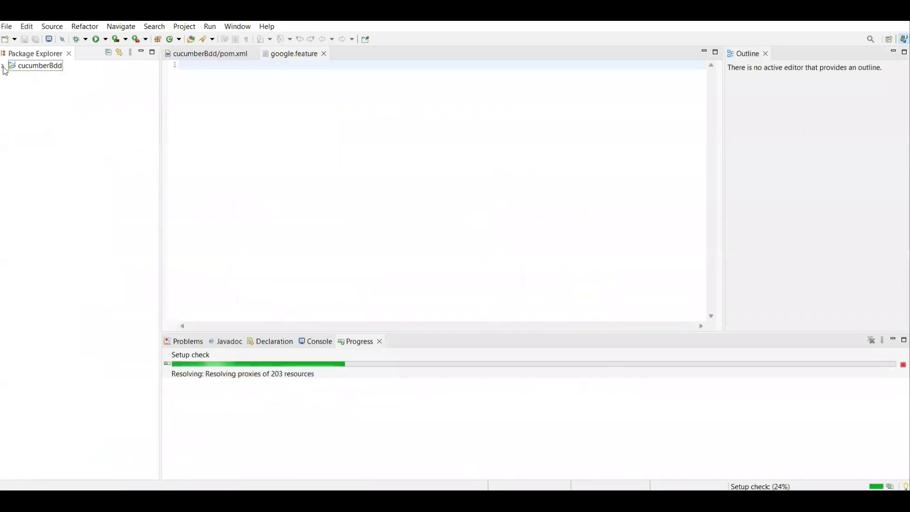
{"action": "left_click", "coordinate": [3, 66]}
{"action": "left_click", "coordinate": [12, 88]}
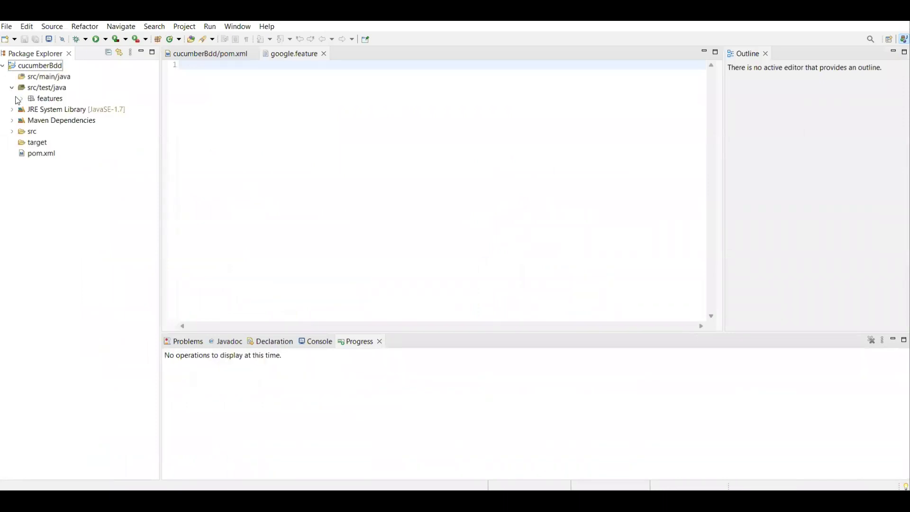
{"action": "left_click", "coordinate": [21, 100]}
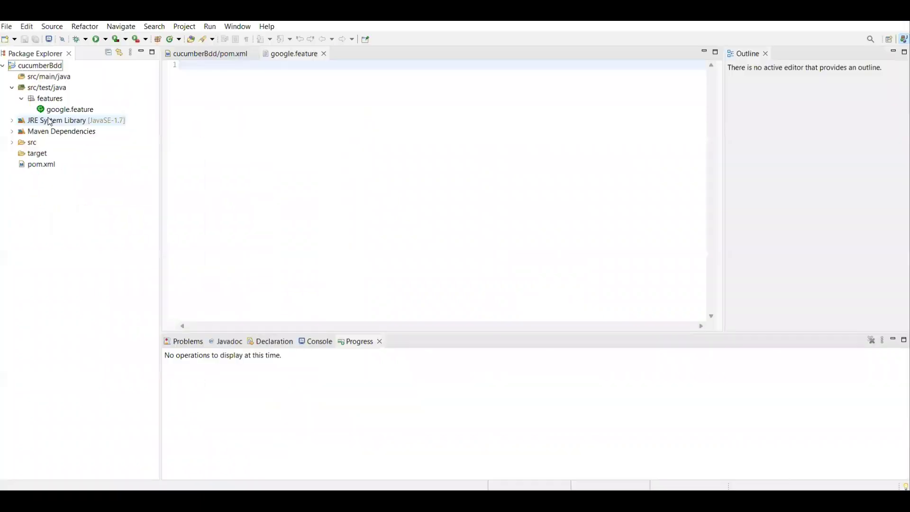
- Close the plain-text google.feature editor and reopen the file from the features package in the Cucumber editor
{"action": "left_click", "coordinate": [319, 55]}
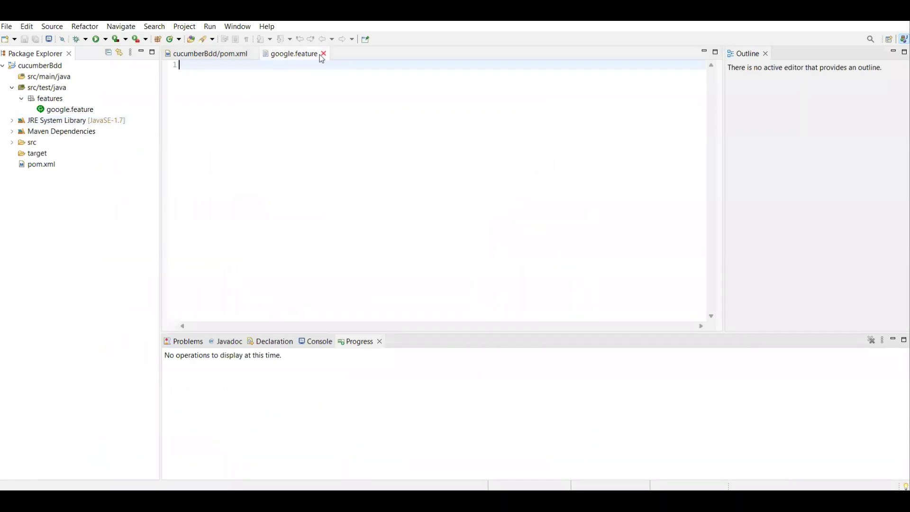
{"action": "left_click", "coordinate": [79, 109]}
{"action": "key", "text": "ctrl+v"}
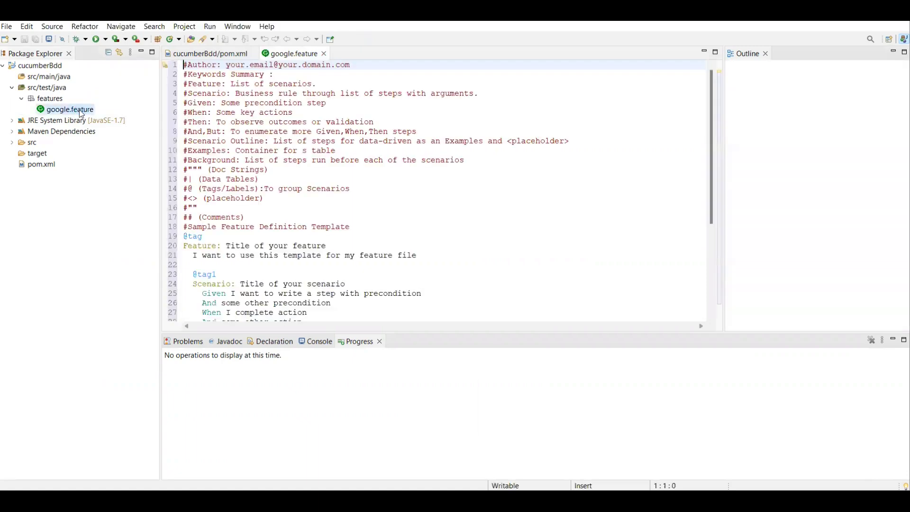
- Review the sample feature template in google.feature, from the keyword comments through the scenario and scenario outline examples
{"action": "left_click", "coordinate": [360, 205]}
{"action": "scroll", "coordinate": [360, 207], "scroll_direction": "down", "scroll_amount": 3}
{"action": "scroll", "coordinate": [360, 207], "scroll_direction": "down", "scroll_amount": 2}
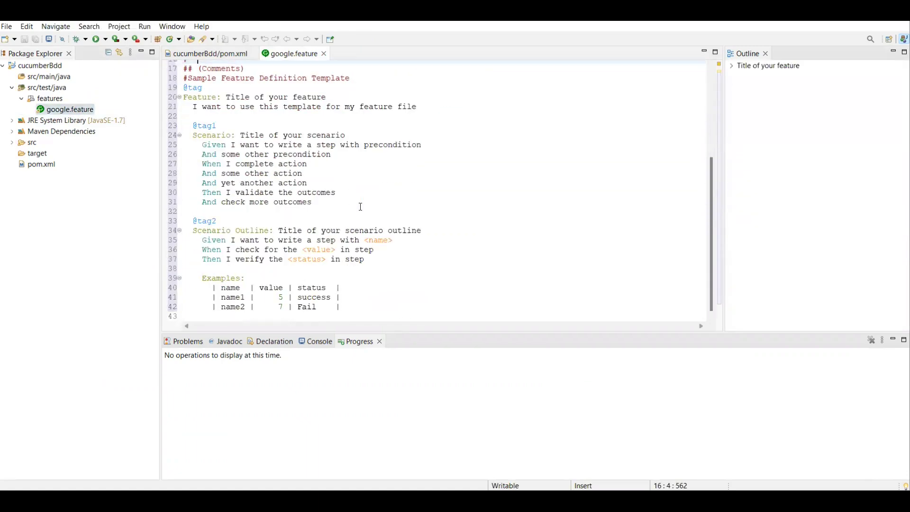
{"action": "left_click", "coordinate": [359, 297]}
{"action": "scroll", "coordinate": [355, 293], "scroll_direction": "up", "scroll_amount": 5}
{"action": "left_click", "coordinate": [408, 249]}
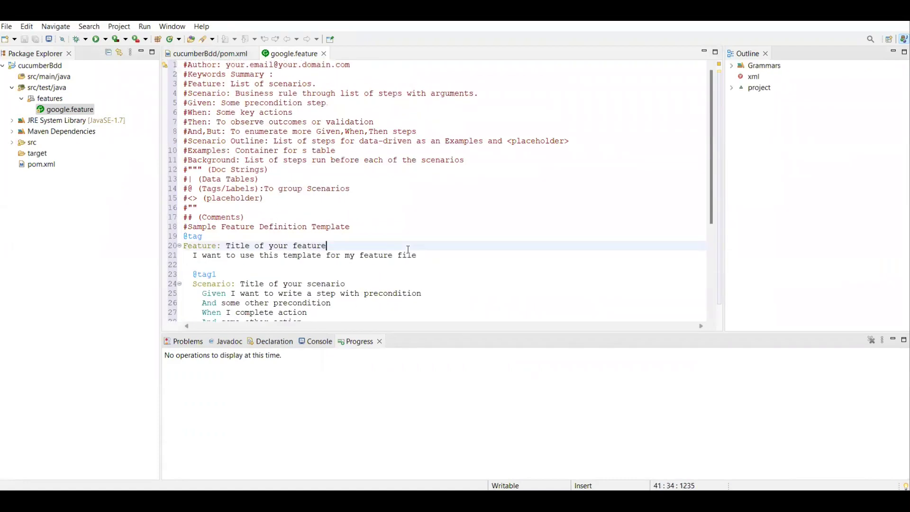
- Replace the whole template in google.feature with the "Finding some cheese" scenario copied from the Cucumber browser automation guide
{"action": "key", "text": "ctrl+a"}
{"action": "key", "text": "BackSpace"}
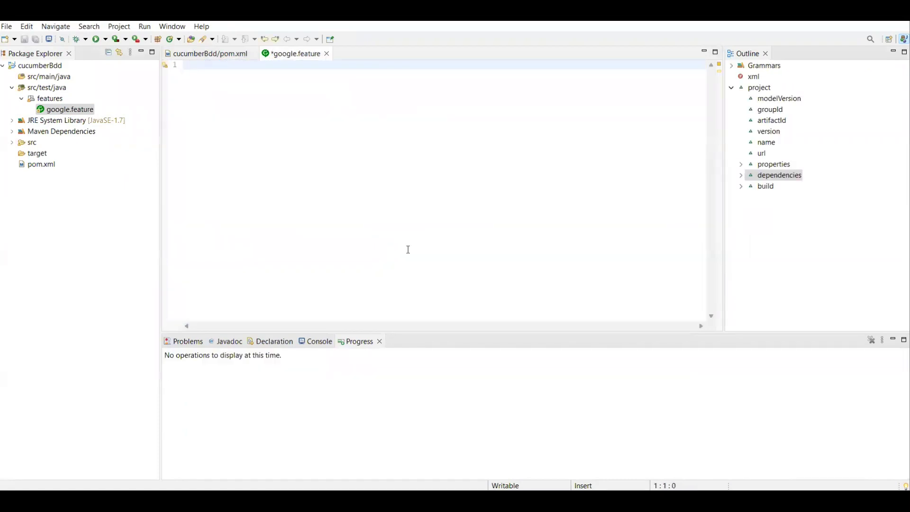
{"action": "key", "text": "alt+Tab"}
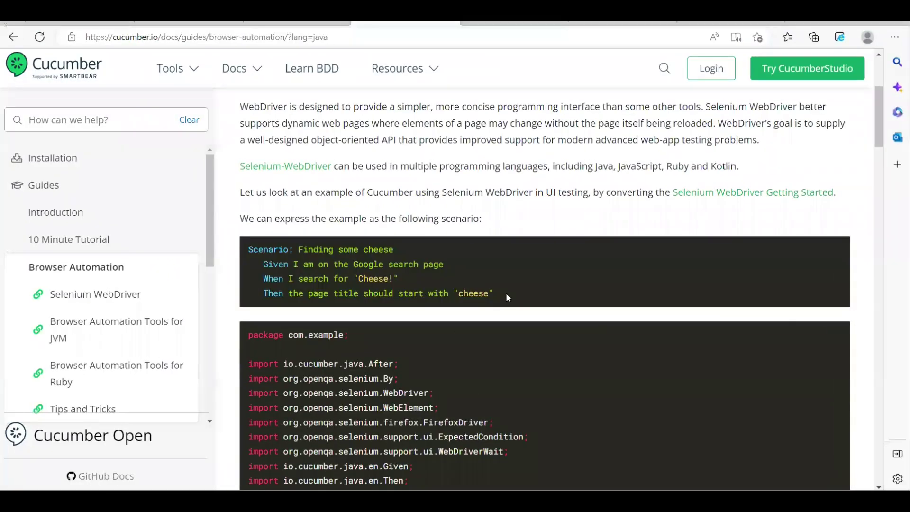
{"action": "left_click_drag", "start_coordinate": [506, 298], "coordinate": [250, 250]}
{"action": "key", "text": "ctrl+c"}
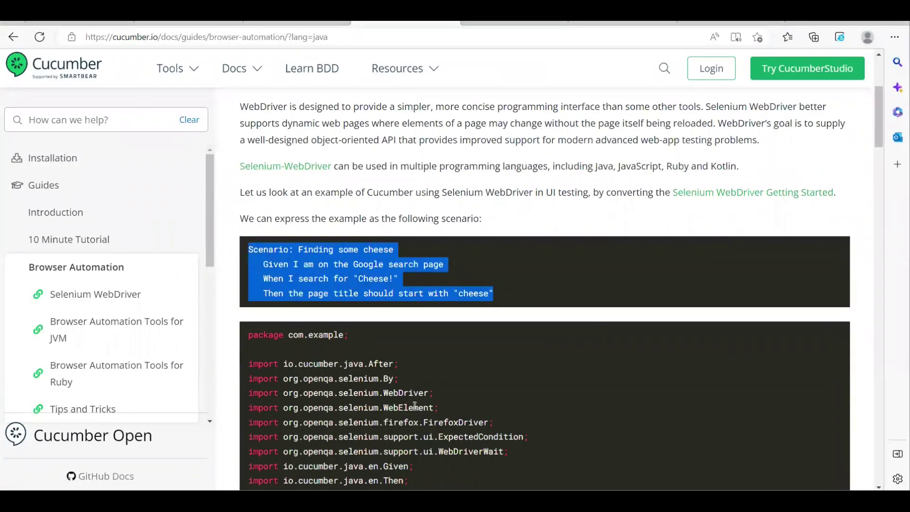
{"action": "key", "text": "alt+Tab"}
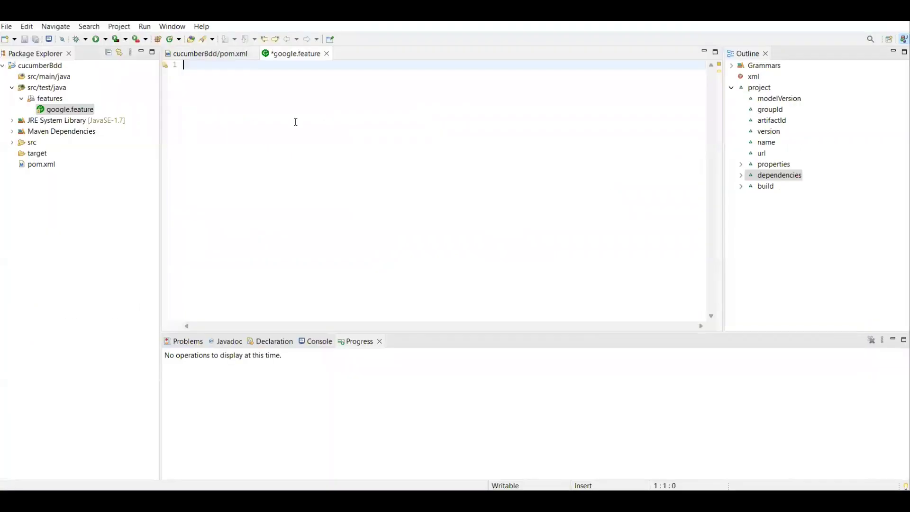
{"action": "key", "text": "ctrl+v"}
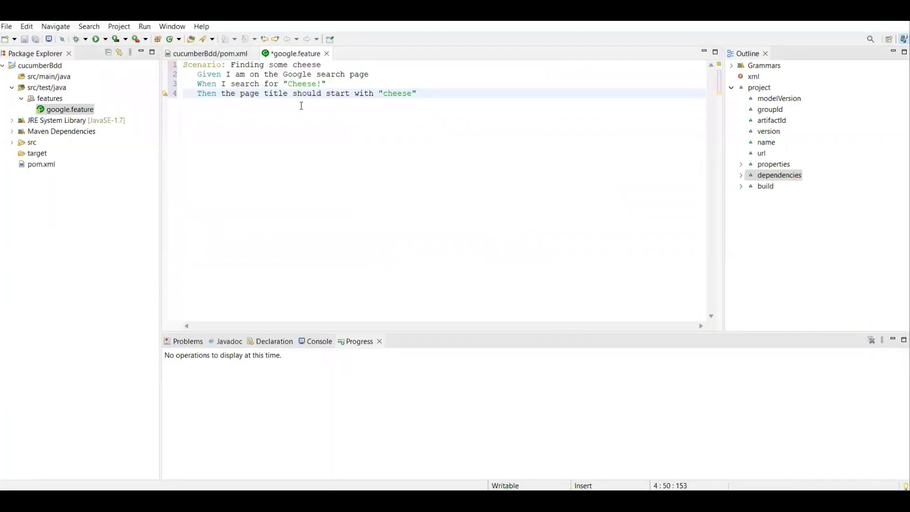
- Add the line "Feature: Google Search" above the scenario, separated by a blank line, and save google.feature
{"action": "left_click_drag", "start_coordinate": [340, 67], "coordinate": [200, 63]}
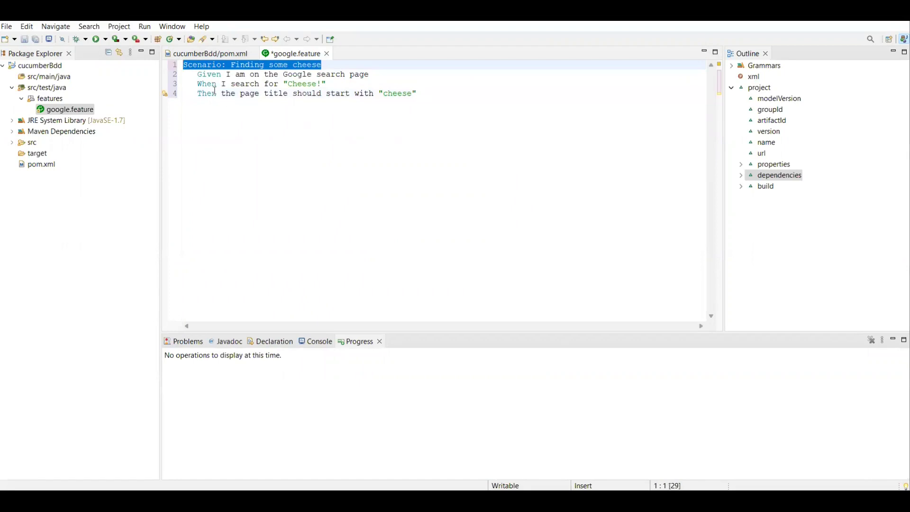
{"action": "left_click", "coordinate": [186, 65]}
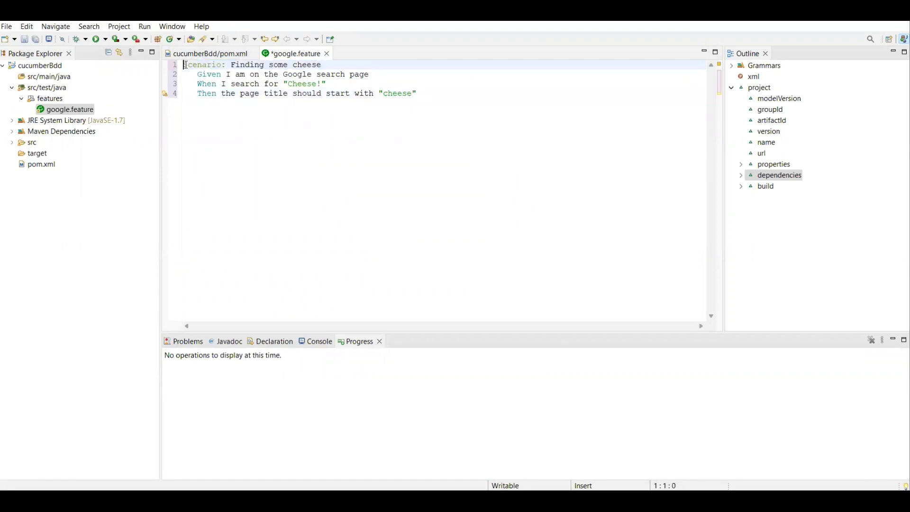
{"action": "key", "text": "Return"}
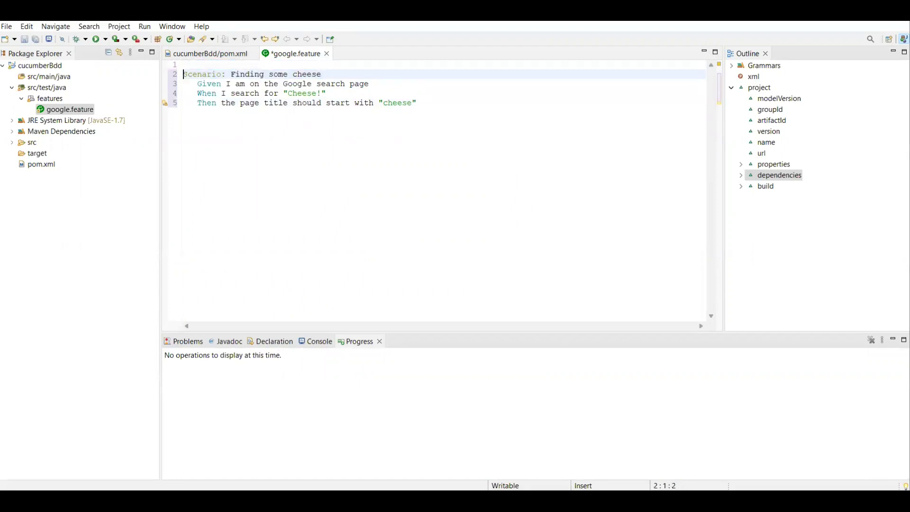
{"action": "key", "text": "Up"}
{"action": "type", "text": "Fe"}
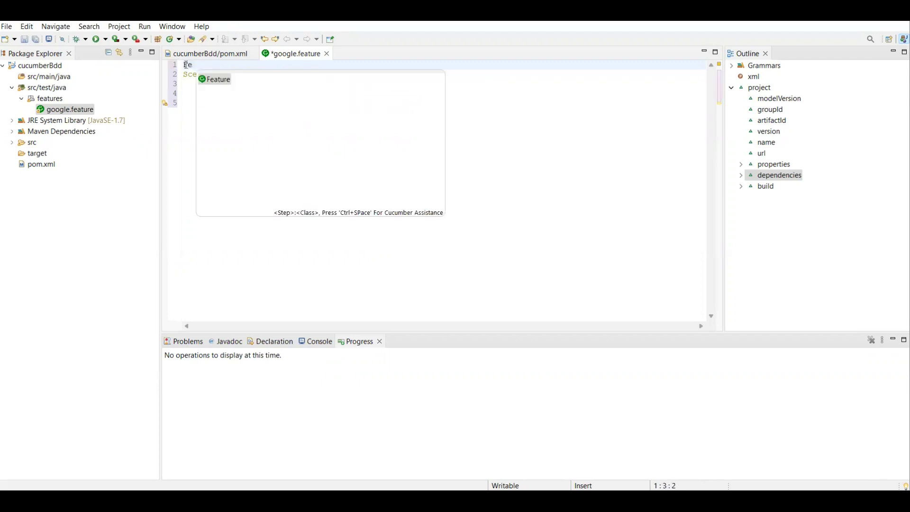
{"action": "key", "text": "Return"}
{"action": "key", "text": "Return"}
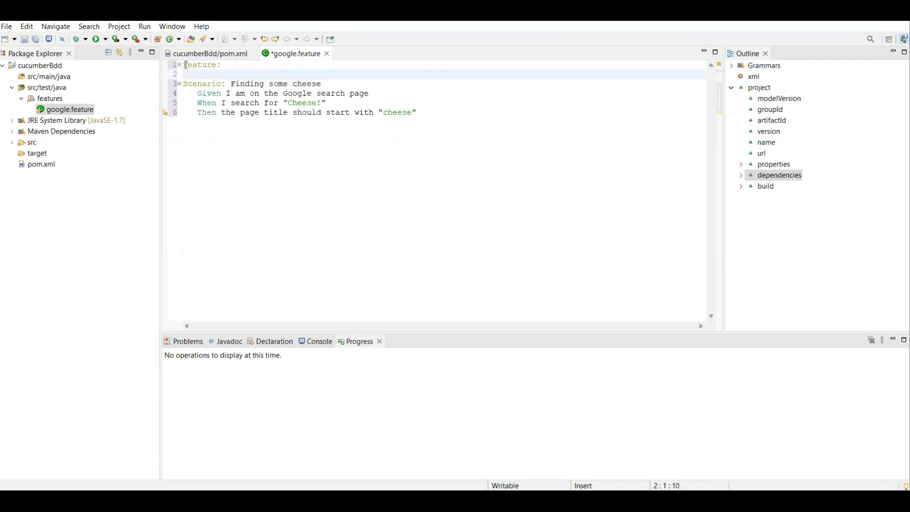
{"action": "left_click", "coordinate": [232, 65]}
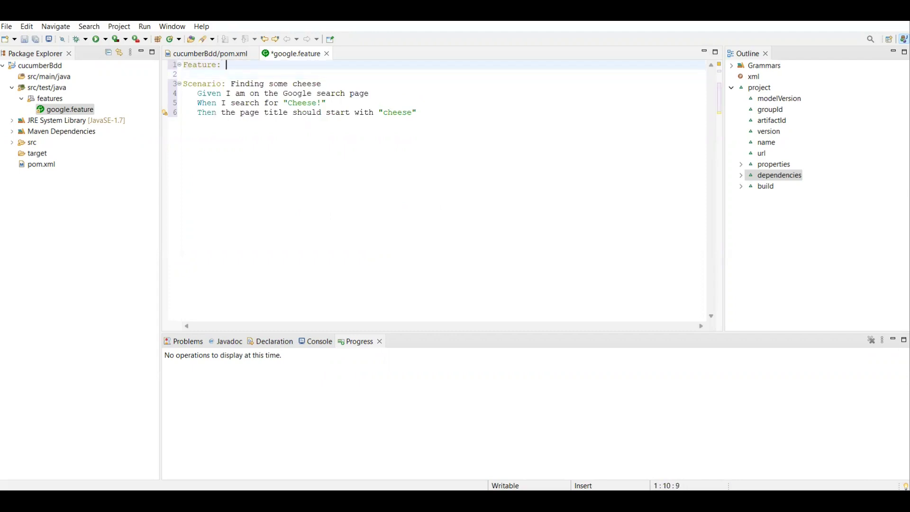
{"action": "type", "text": "Google Search"}
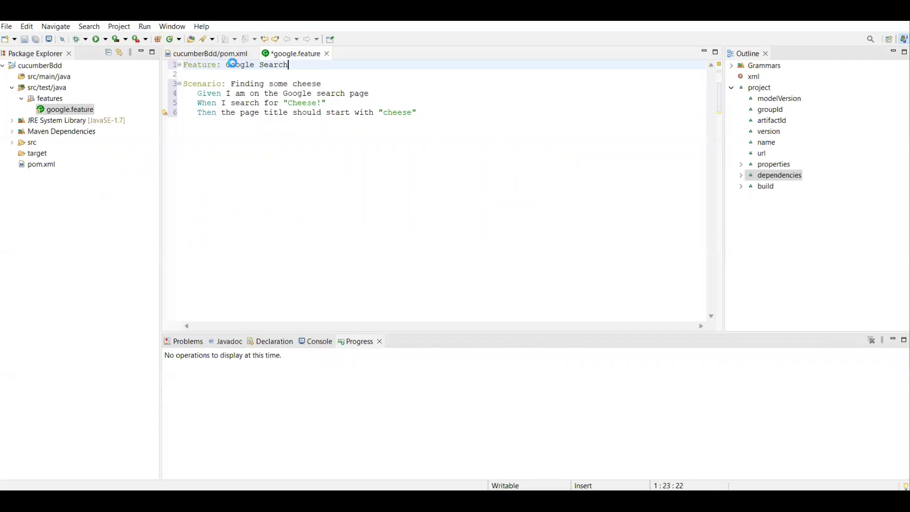
{"action": "key", "text": "ctrl+s"}
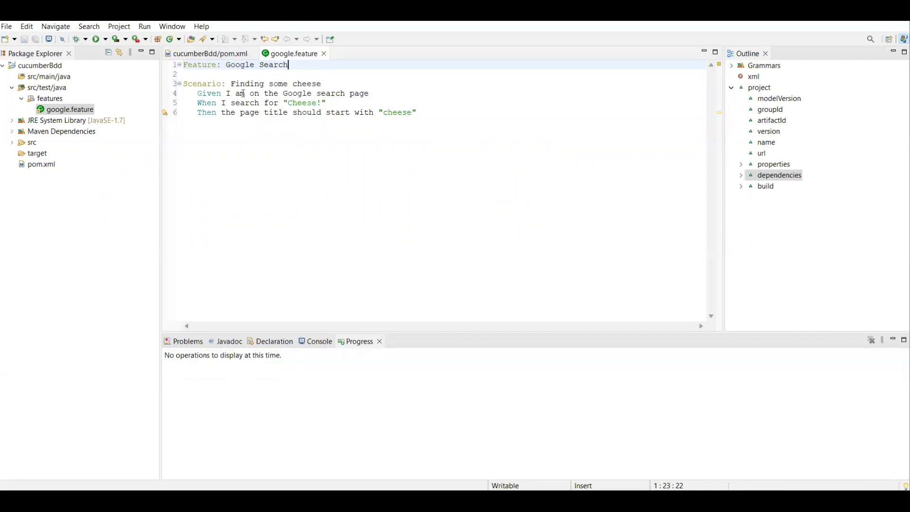
- Insert a blank line between the "Scenario: Finding some cheese" line and its Given step, and save the file
{"action": "left_click", "coordinate": [344, 83]}
{"action": "key", "text": "Return"}
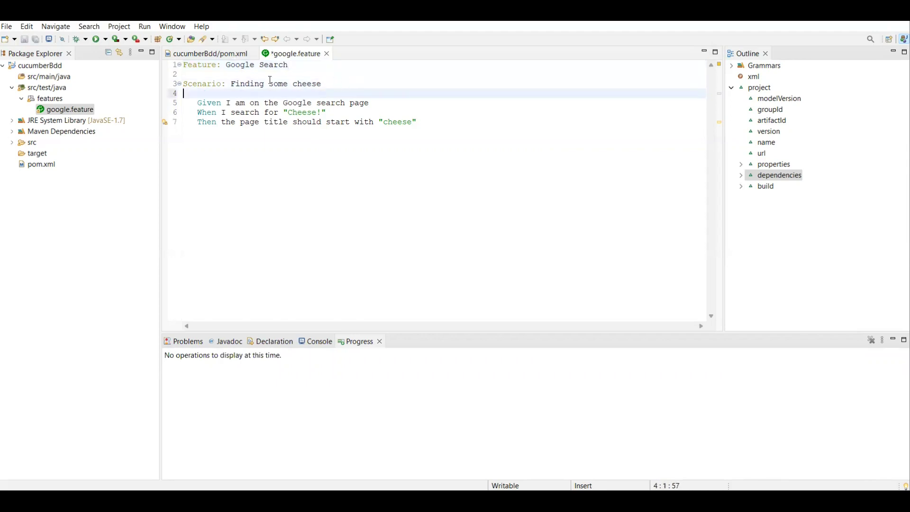
{"action": "left_click_drag", "start_coordinate": [293, 67], "coordinate": [156, 59]}
{"action": "left_click_drag", "start_coordinate": [338, 88], "coordinate": [157, 88]}
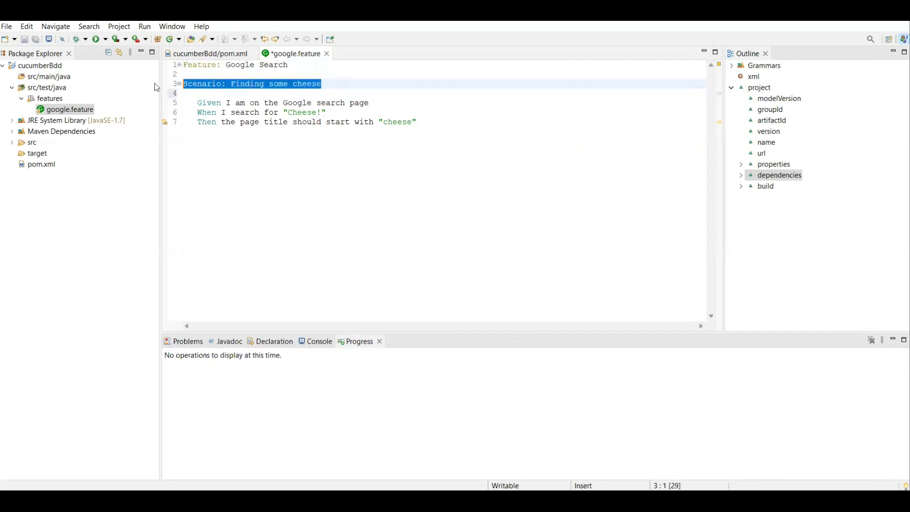
{"action": "left_click", "coordinate": [376, 103]}
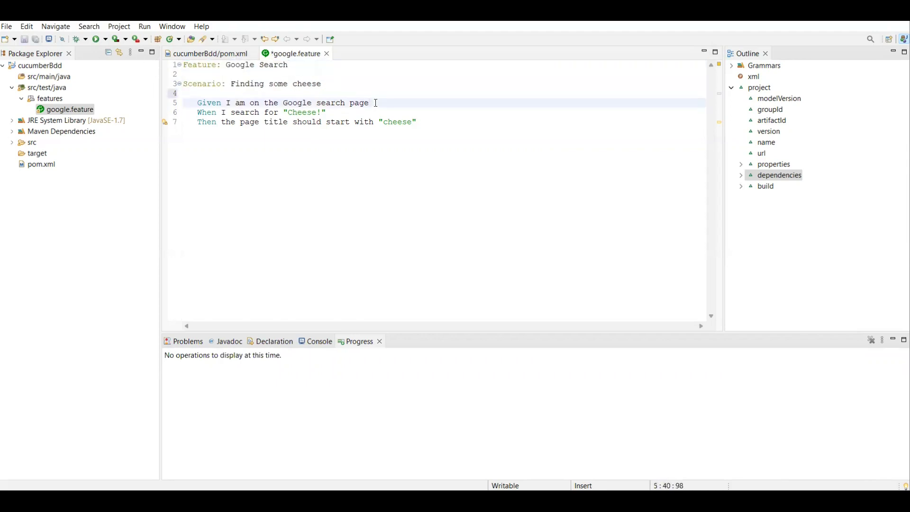
{"action": "key", "text": "ctrl+s"}
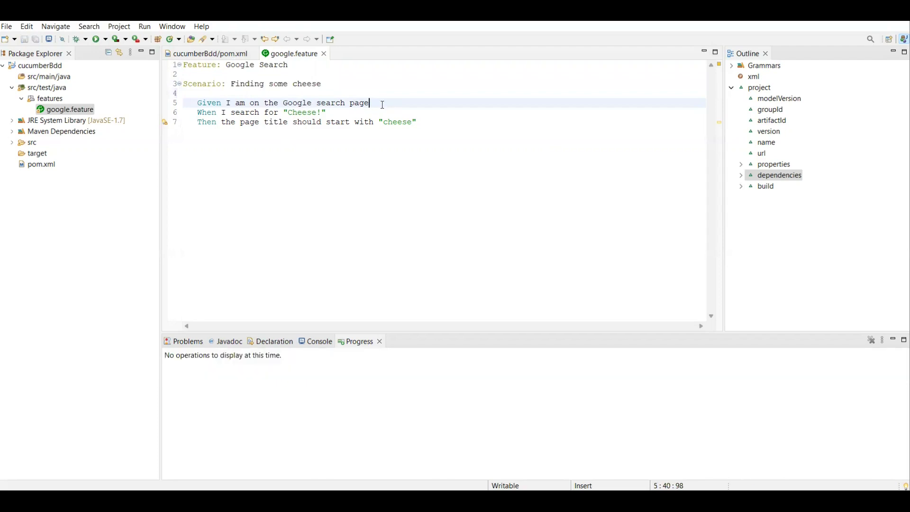
- Compare the scenario steps in google.feature with the Given, When and Then methods of the ExampleSteps class in the Cucumber browser automation guide
{"action": "left_click", "coordinate": [332, 113]}
{"action": "left_click", "coordinate": [419, 123]}
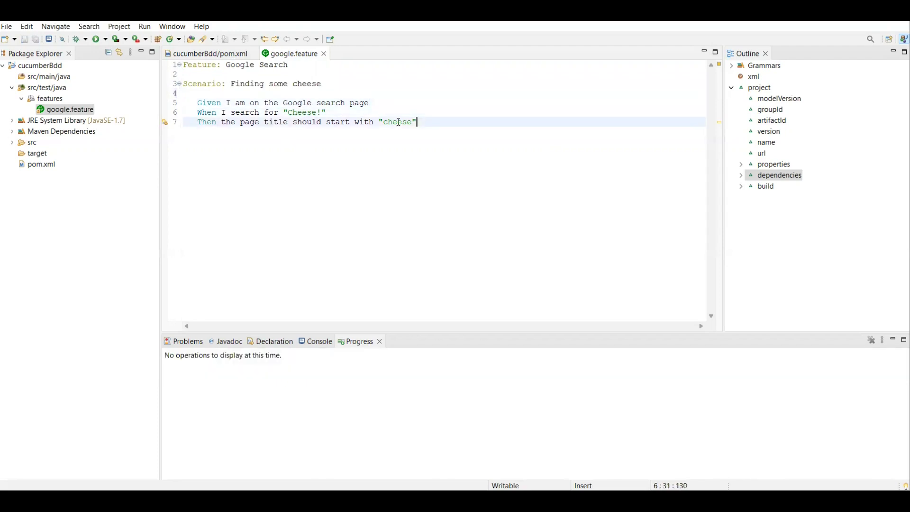
{"action": "key", "text": "shift+Home"}
{"action": "key", "text": "shift+Home"}
{"action": "key", "text": "shift+Up"}
{"action": "left_click", "coordinate": [302, 207]}
{"action": "key", "text": "alt+Tab"}
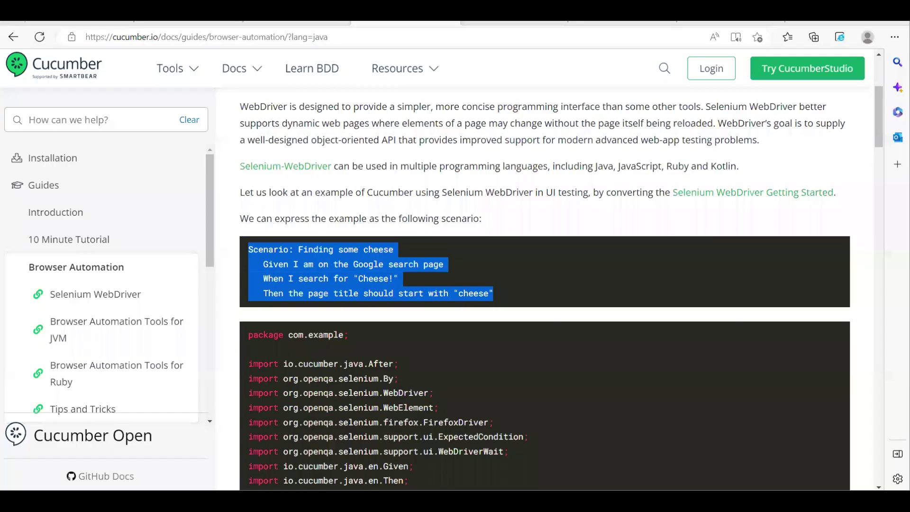
{"action": "scroll", "coordinate": [570, 383], "scroll_direction": "down", "scroll_amount": 7}
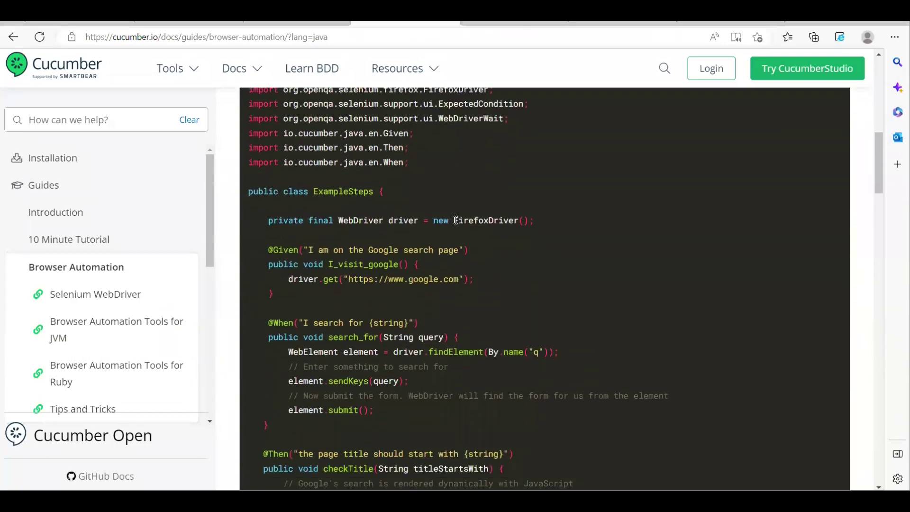
{"action": "scroll", "coordinate": [419, 265], "scroll_direction": "down", "scroll_amount": 1}
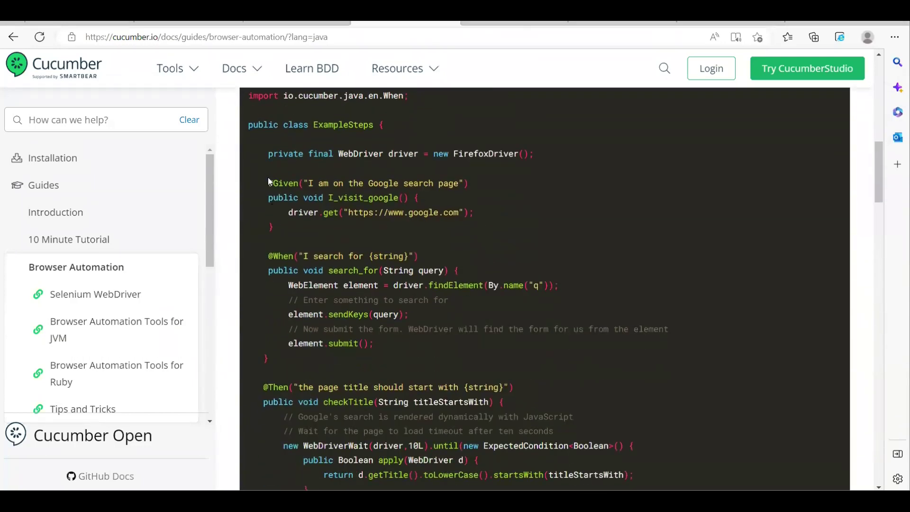
{"action": "left_click_drag", "start_coordinate": [268, 182], "coordinate": [297, 248]}
{"action": "left_click", "coordinate": [298, 244]}
{"action": "scroll", "coordinate": [284, 199], "scroll_direction": "down", "scroll_amount": 3}
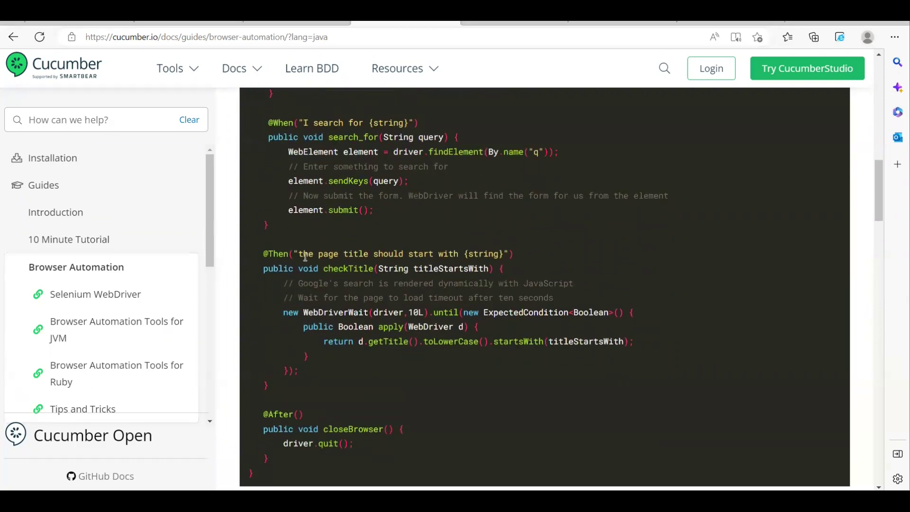
{"action": "left_click_drag", "start_coordinate": [263, 252], "coordinate": [331, 358]}
{"action": "scroll", "coordinate": [330, 358], "scroll_direction": "up", "scroll_amount": 5}
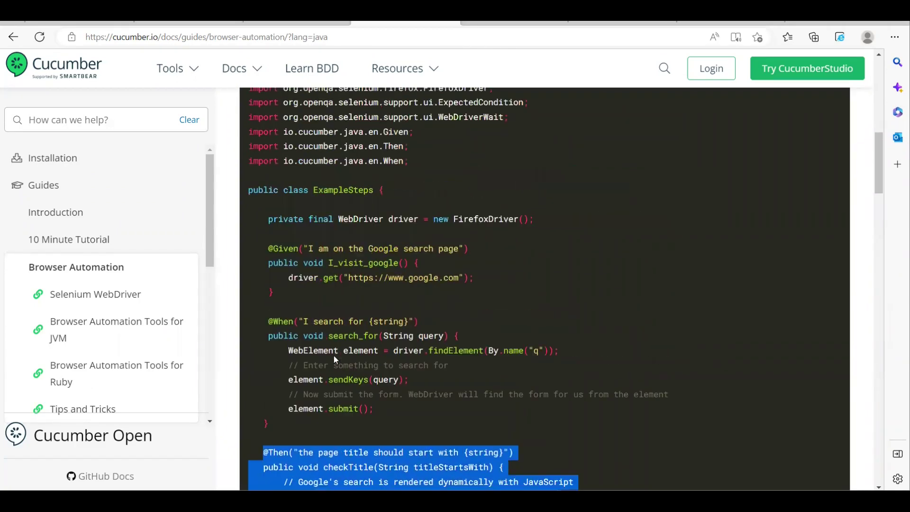
{"action": "left_click", "coordinate": [566, 303]}
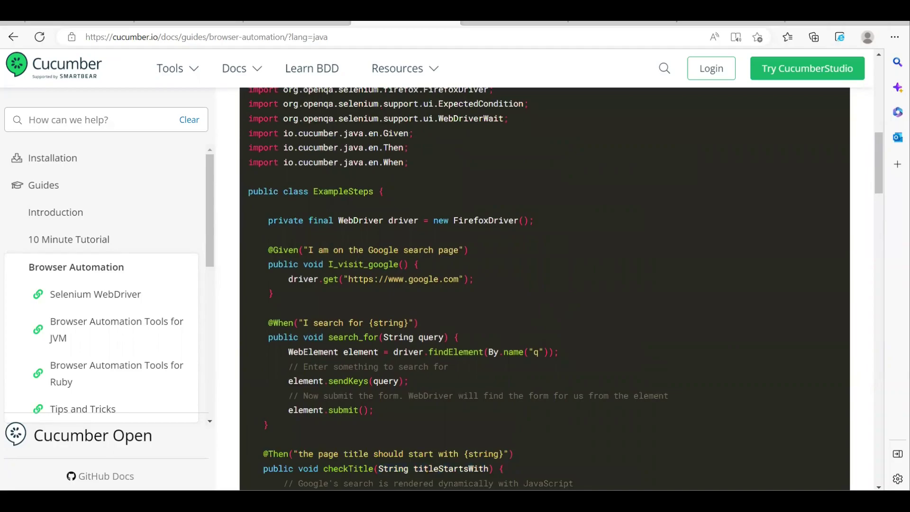
{"action": "mouse_move", "coordinate": [565, 502]}
{"action": "left_click", "coordinate": [556, 453]}
{"action": "left_click", "coordinate": [365, 215]}
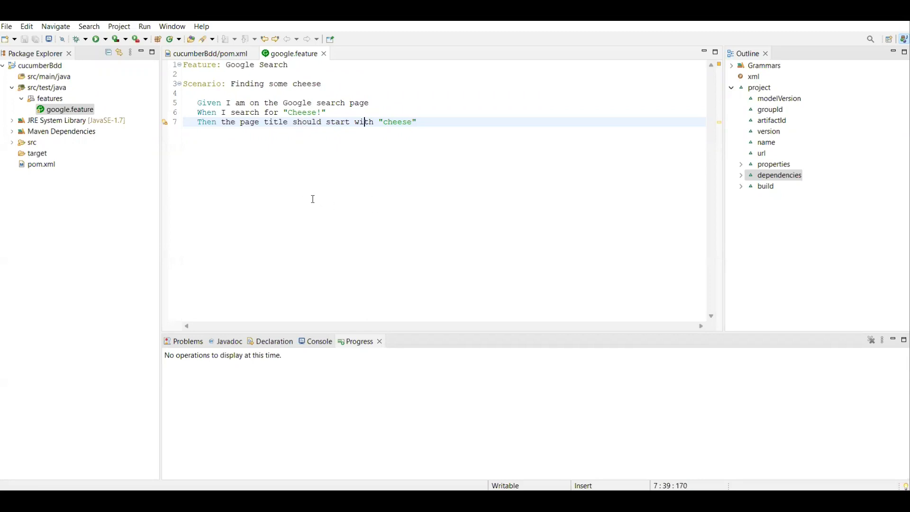
- Check the junit, cucumber-java and cucumber-junit dependencies in pom.xml, and return to google.feature
{"action": "double_click", "coordinate": [51, 166]}
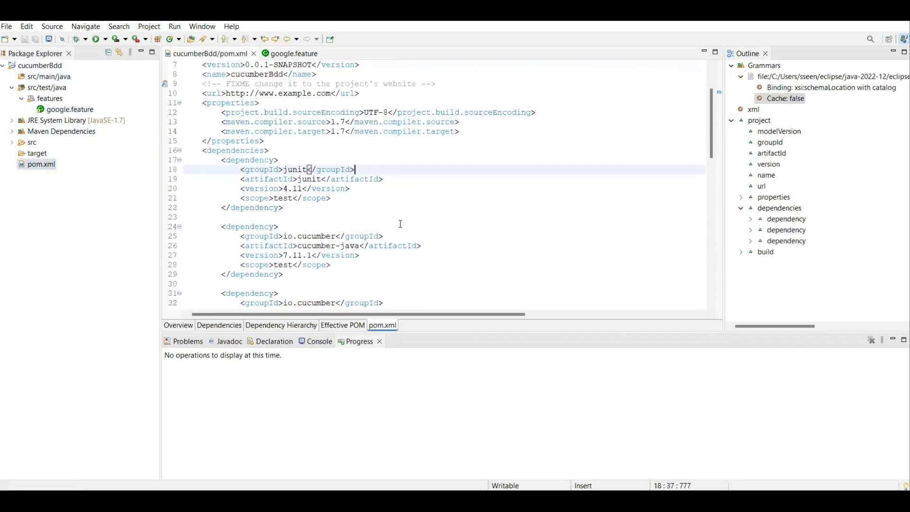
{"action": "scroll", "coordinate": [401, 224], "scroll_direction": "down", "scroll_amount": 3}
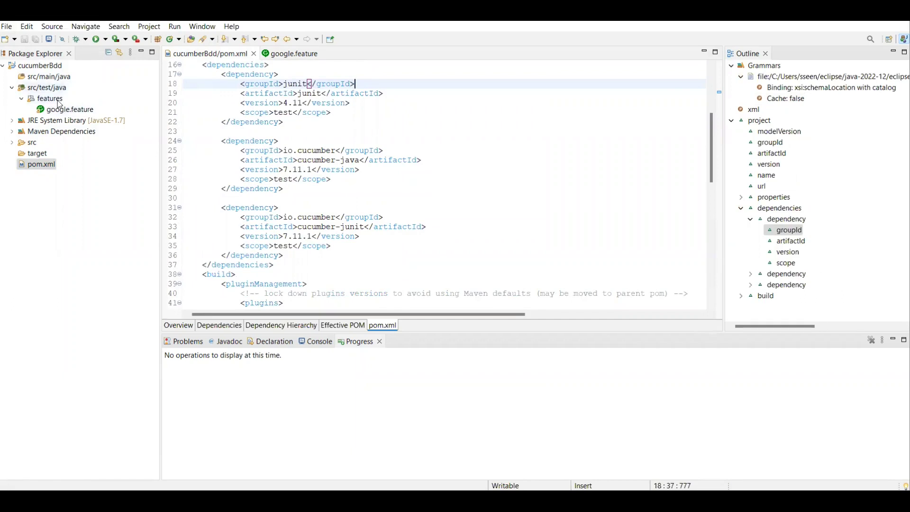
{"action": "left_click", "coordinate": [291, 55]}
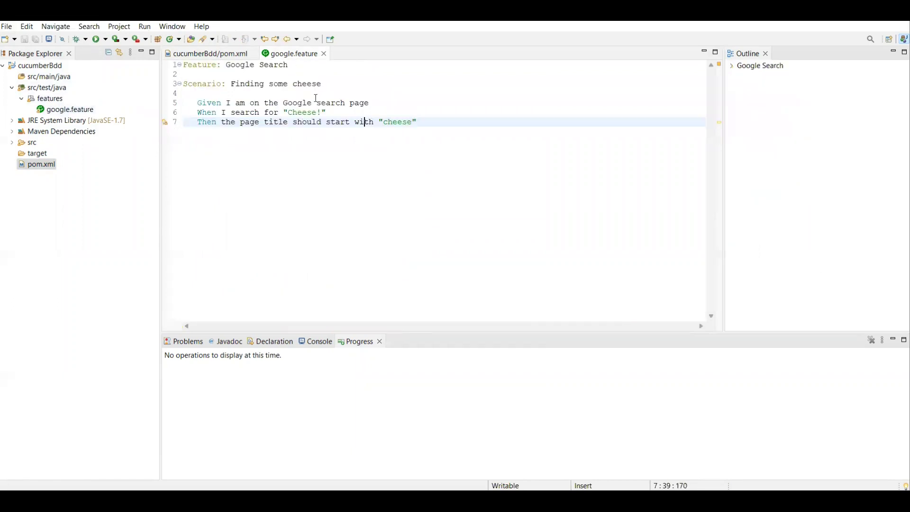